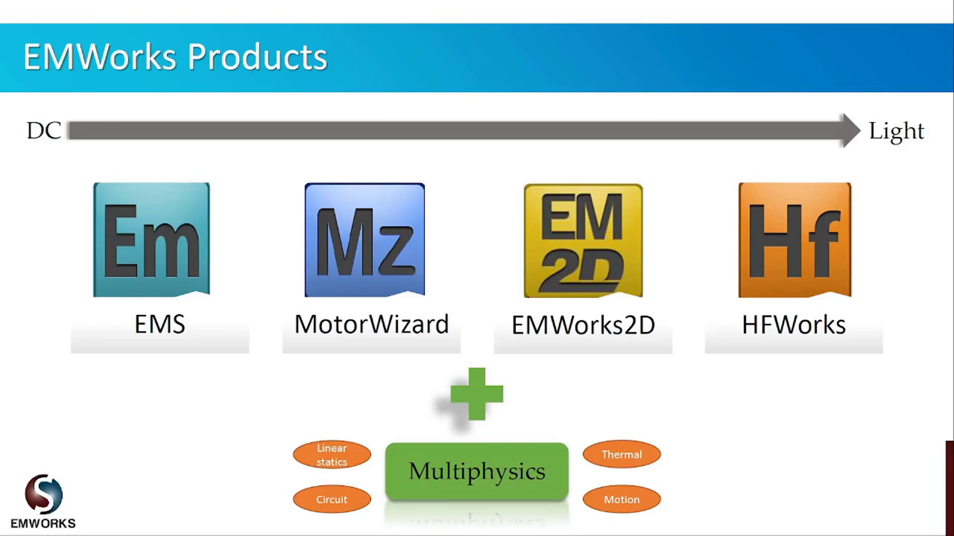
Advance the slideshow from EMWorks Products to the Today's webinar slide
click(507, 141)
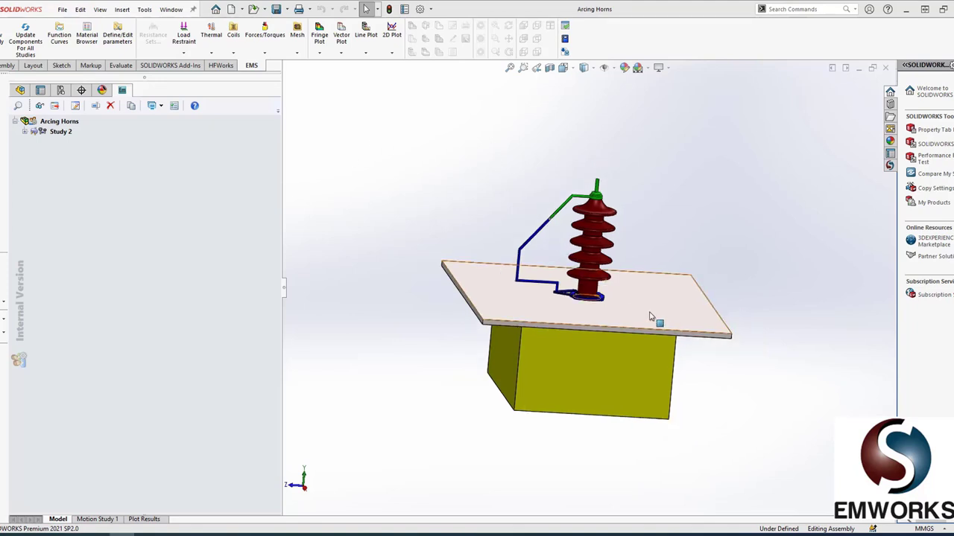
Fit the model in view, zoom into the horns and select the green Revolve-Thin1 horn
scroll(659, 322, down, 3)
scroll(479, 179, down, 2)
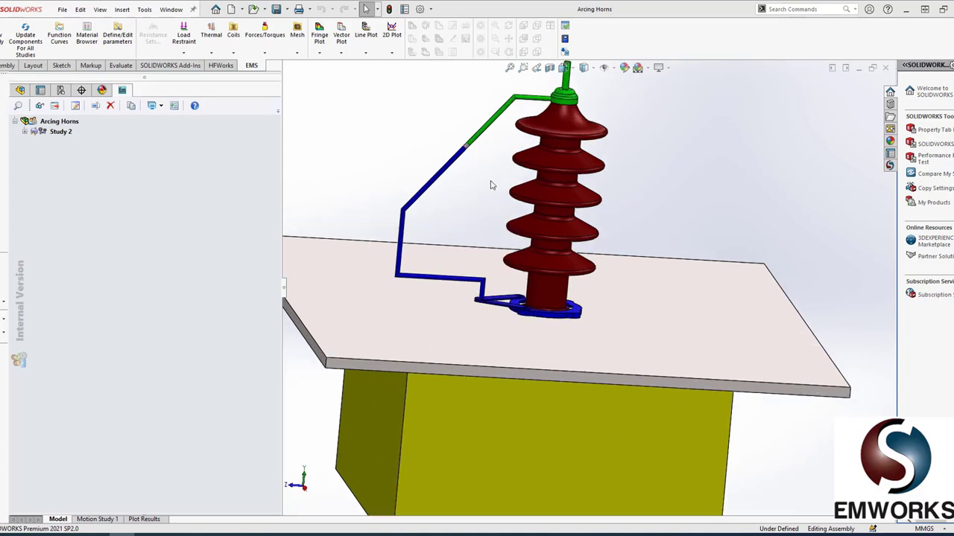
scroll(537, 141, up, 2)
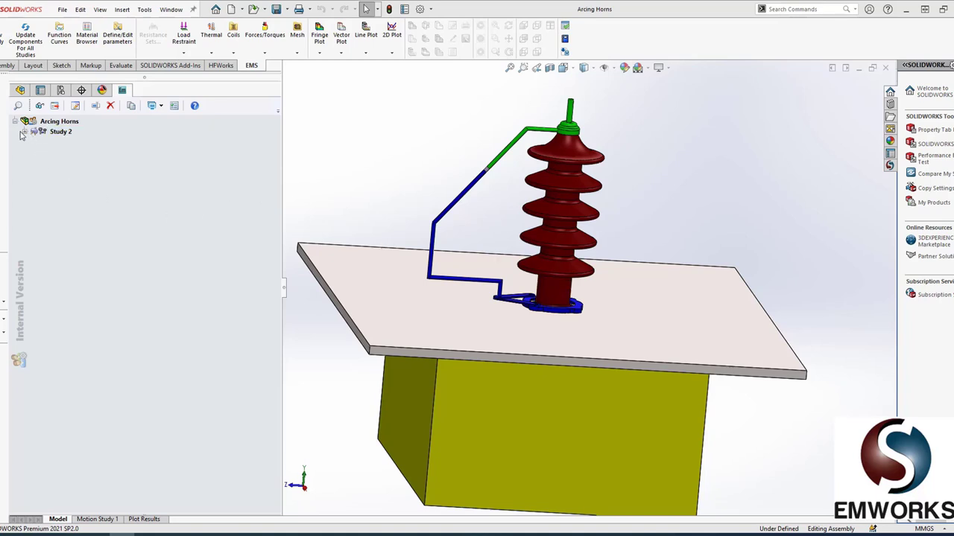
key(f)
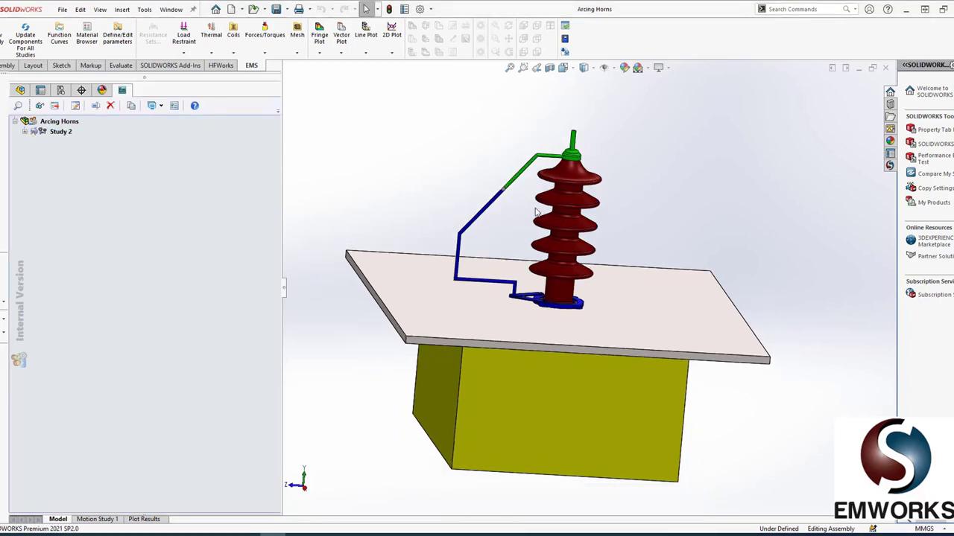
scroll(510, 203, down, 2)
scroll(513, 205, down, 3)
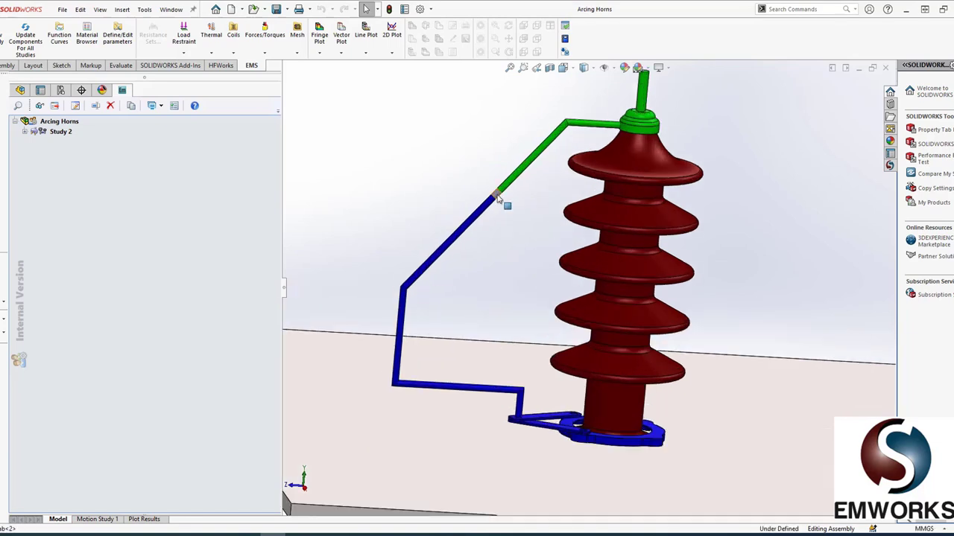
click(497, 198)
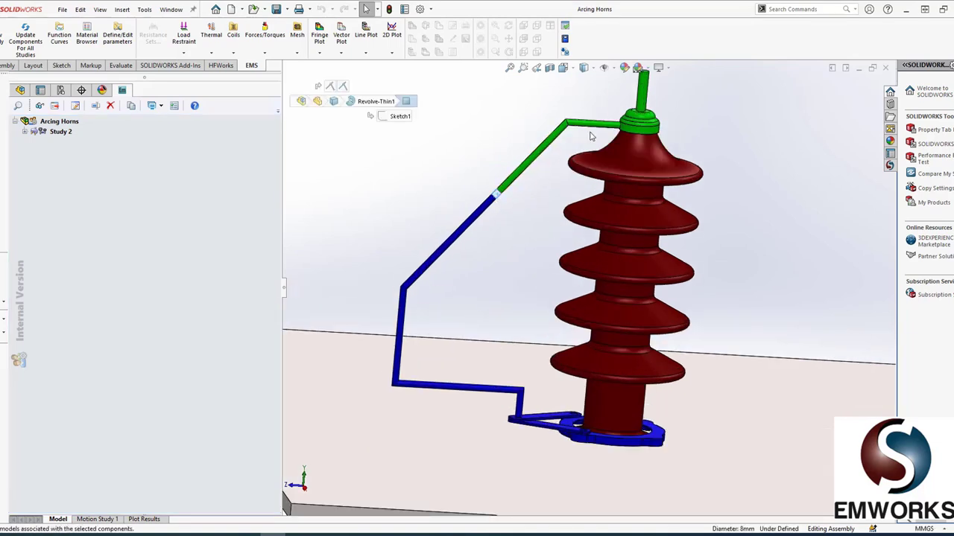
key(z)
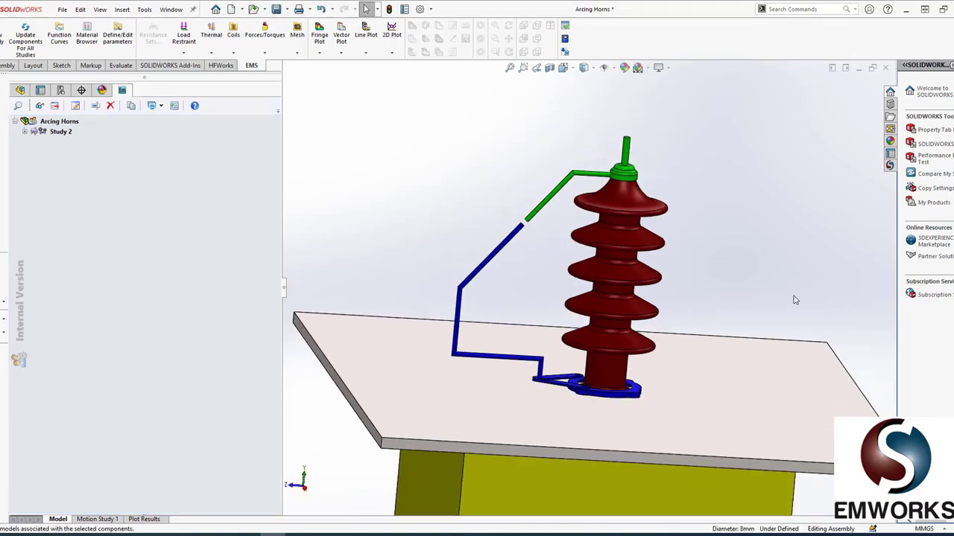
key(z)
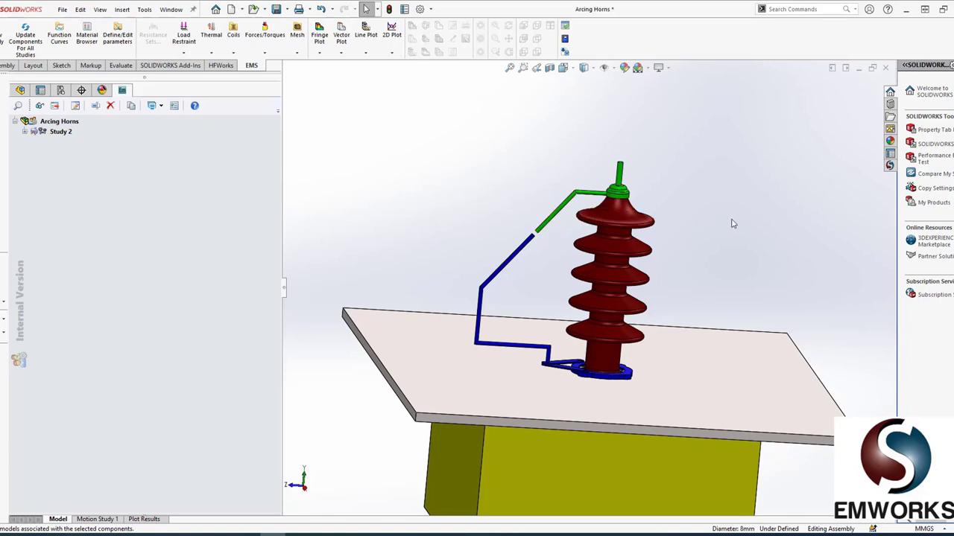
scroll(720, 244, down, 1)
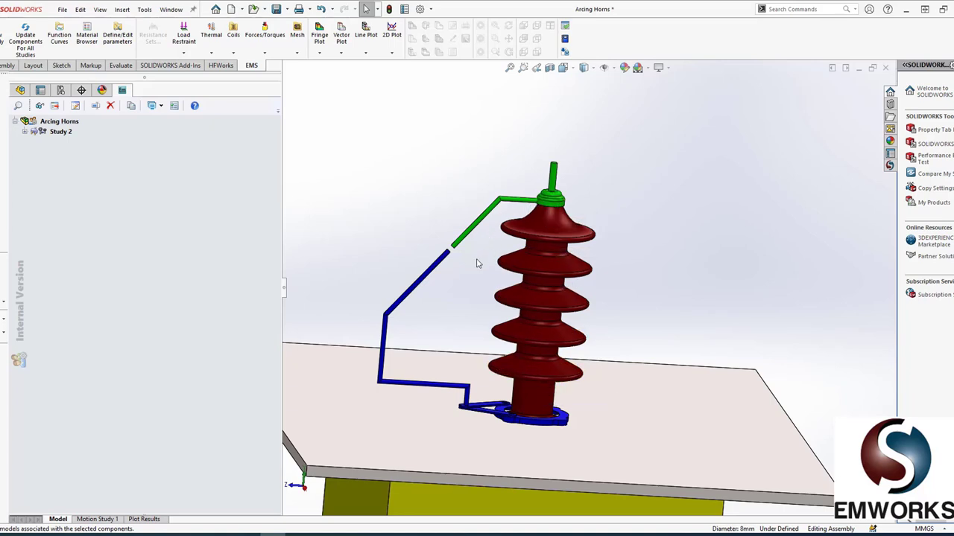
scroll(478, 263, down, 2)
scroll(477, 263, down, 1)
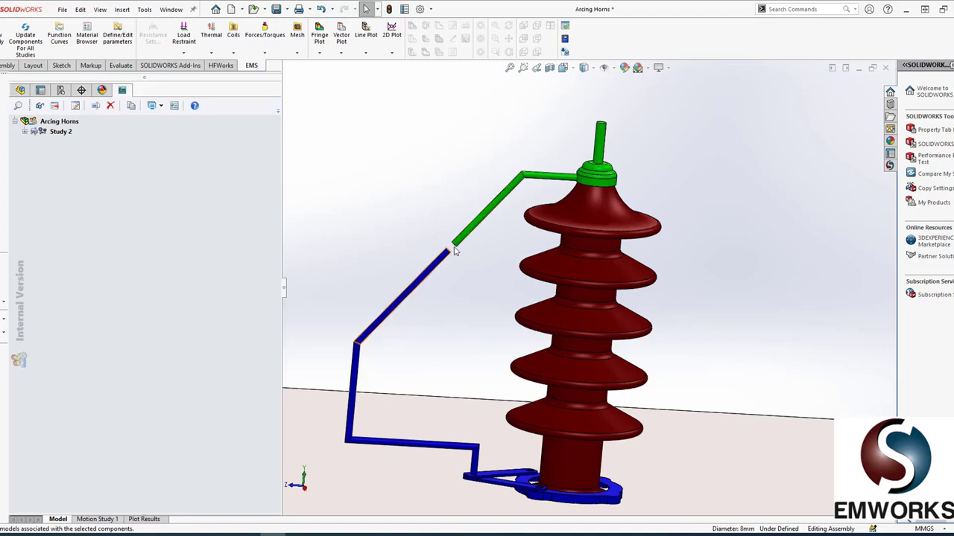
scroll(479, 265, down, 2)
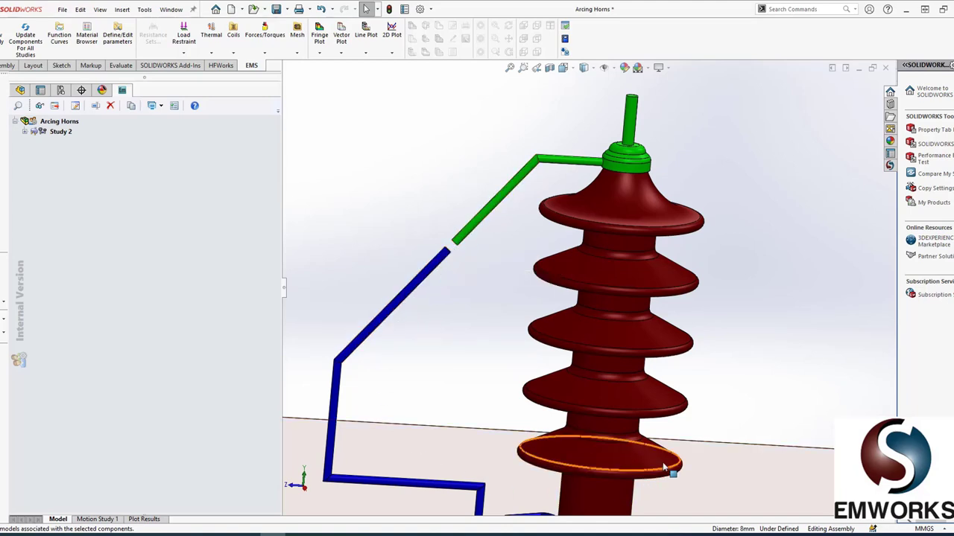
scroll(745, 450, up, 2)
scroll(745, 455, up, 2)
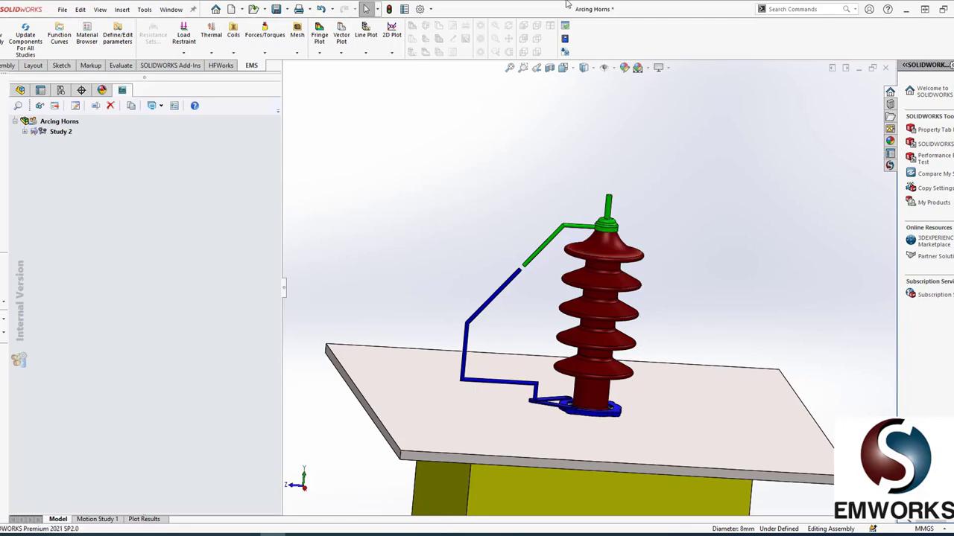
click(509, 68)
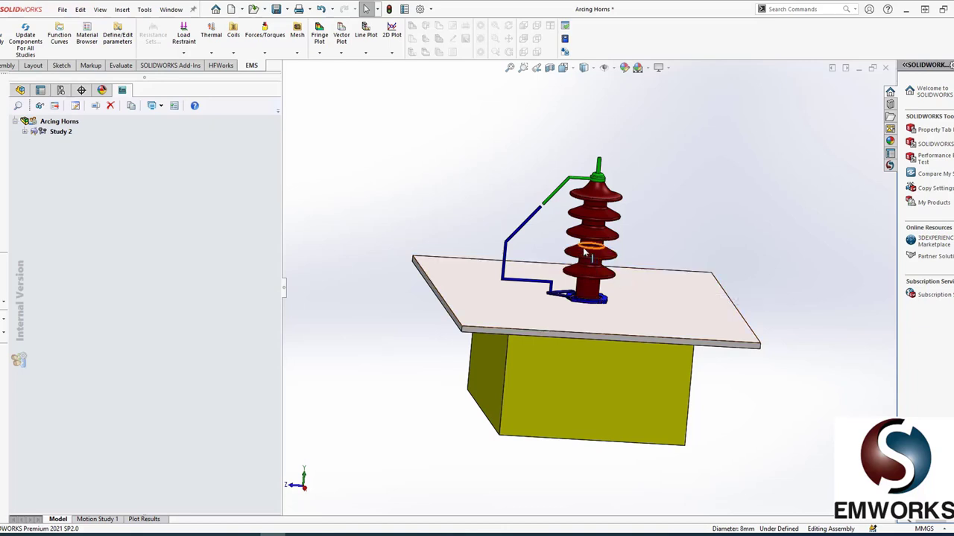
scroll(574, 239, down, 2)
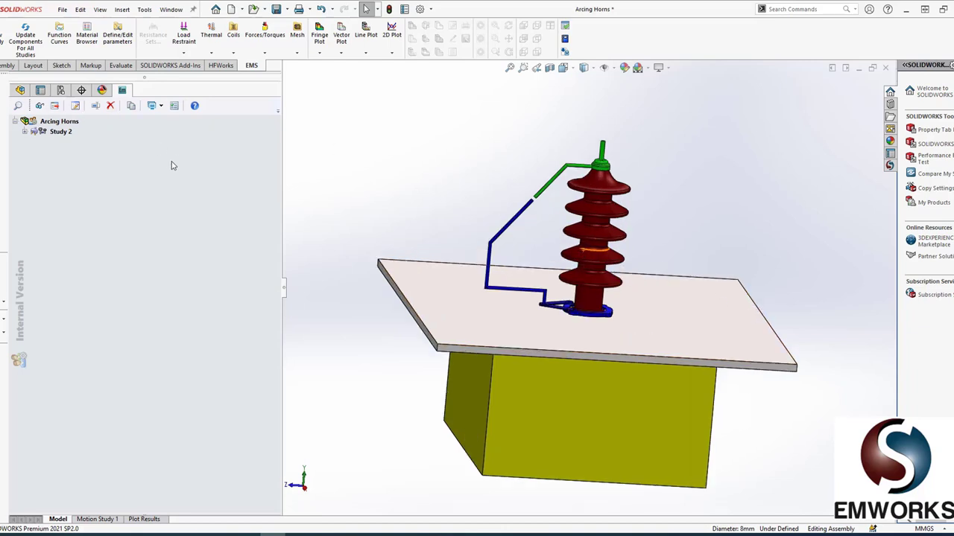
Add Electrostatic Study 3 to Arcing Horns with Parameterization and Compare Fields to Breakdown Level checked
click(59, 122)
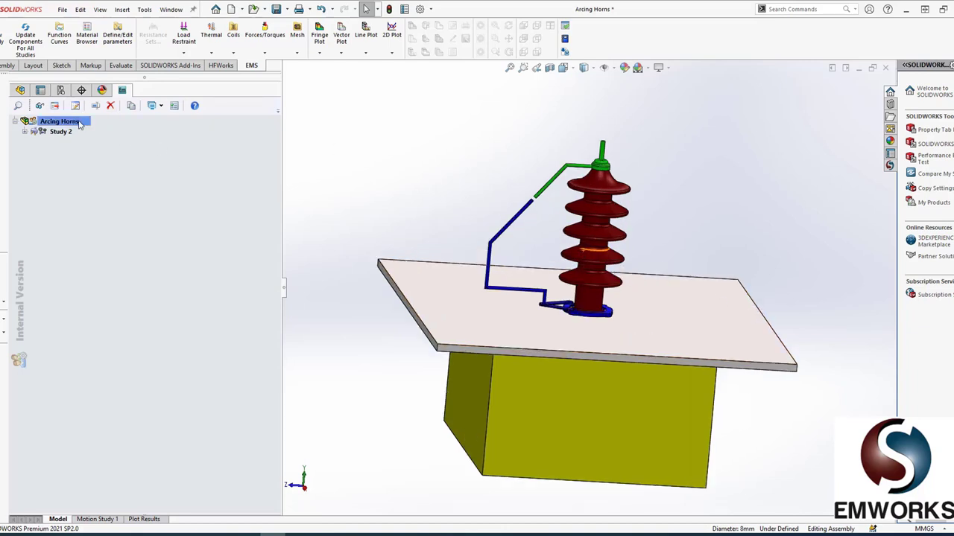
right_click(80, 123)
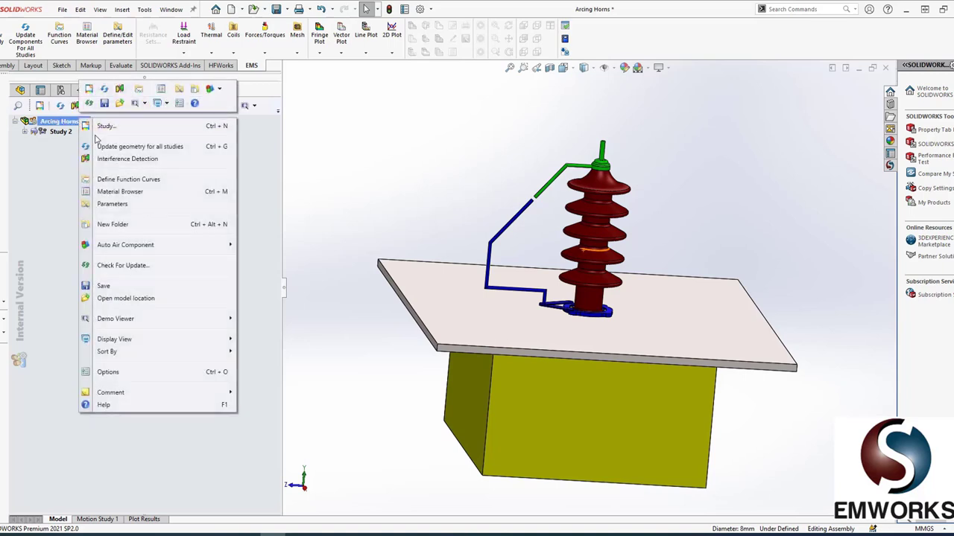
click(104, 125)
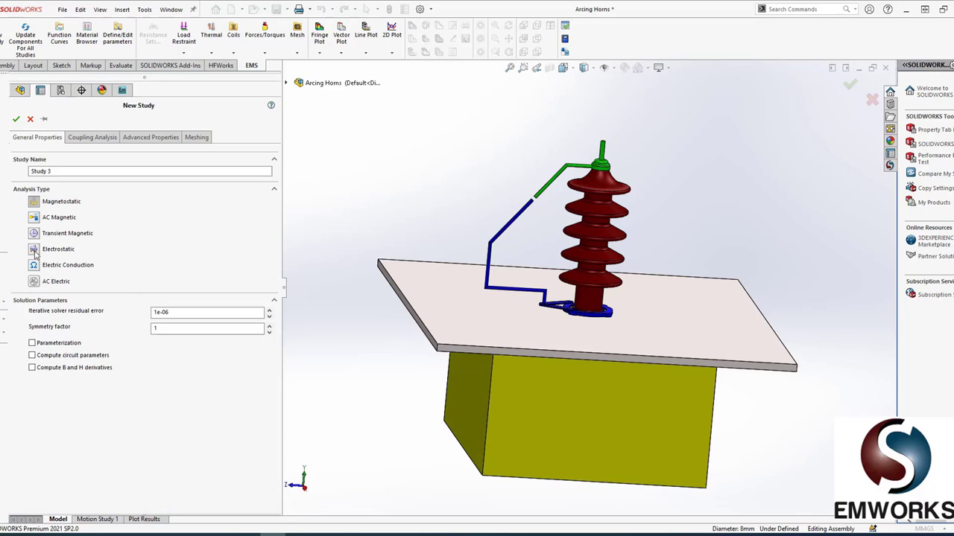
click(34, 251)
click(32, 327)
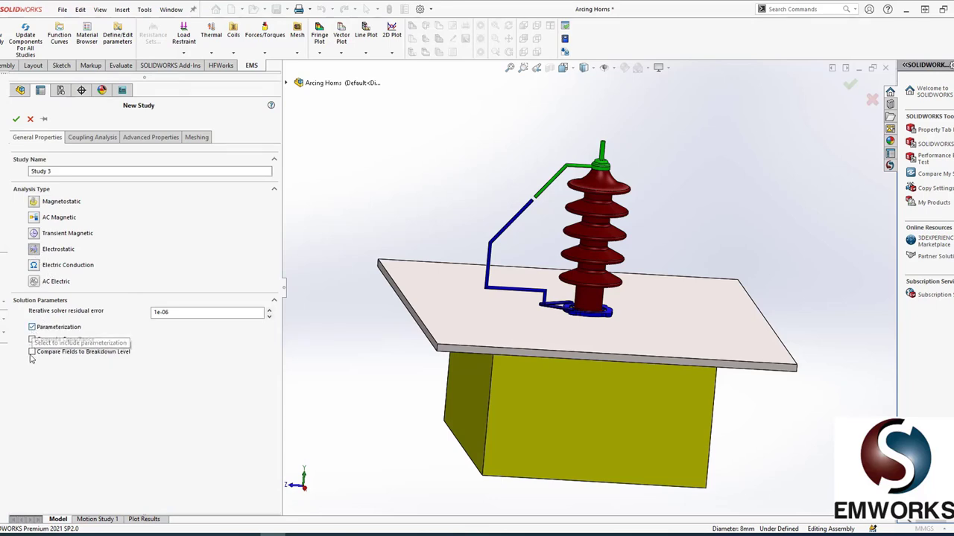
click(32, 355)
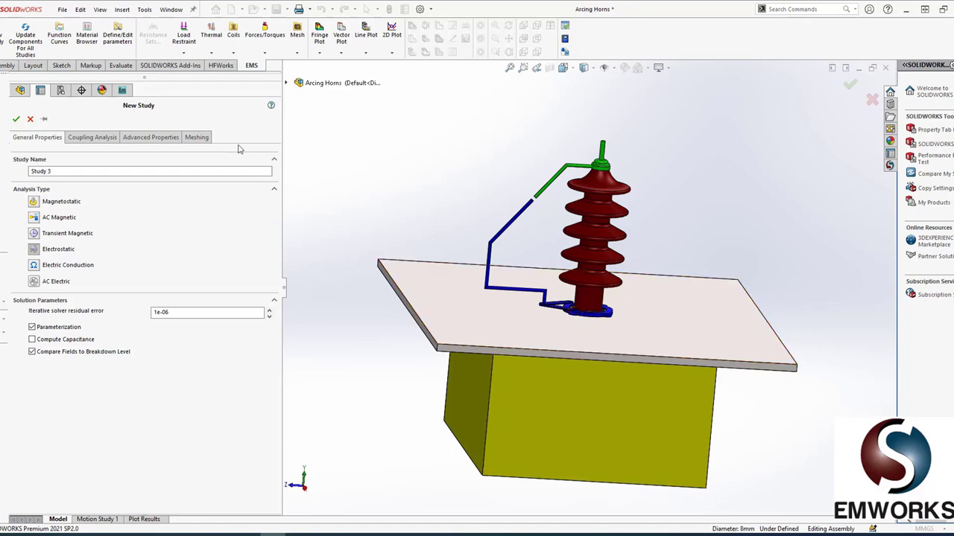
click(197, 137)
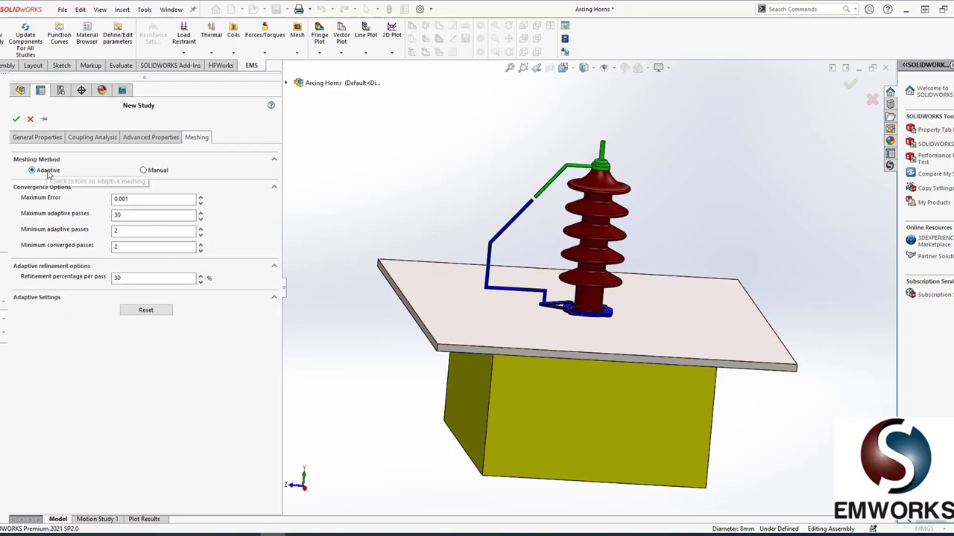
click(16, 120)
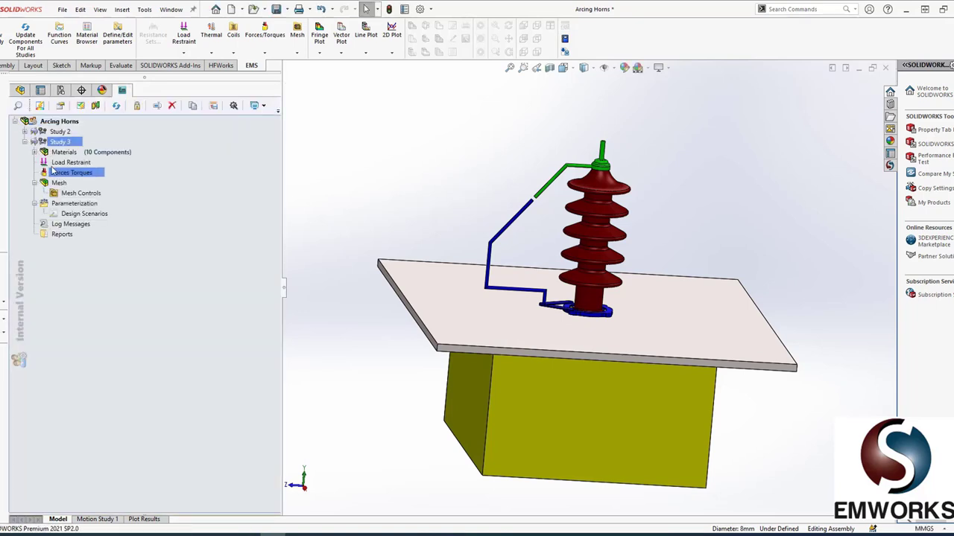
Assign Porcelain to the 30 NF 250-1 insulator in Study 3
click(33, 153)
click(81, 173)
right_click(82, 173)
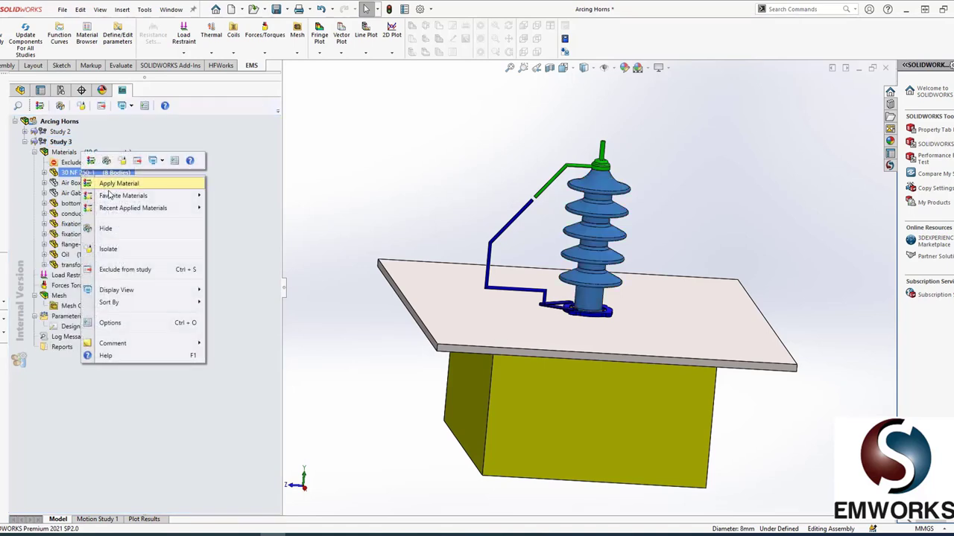
mouse_move(188, 200)
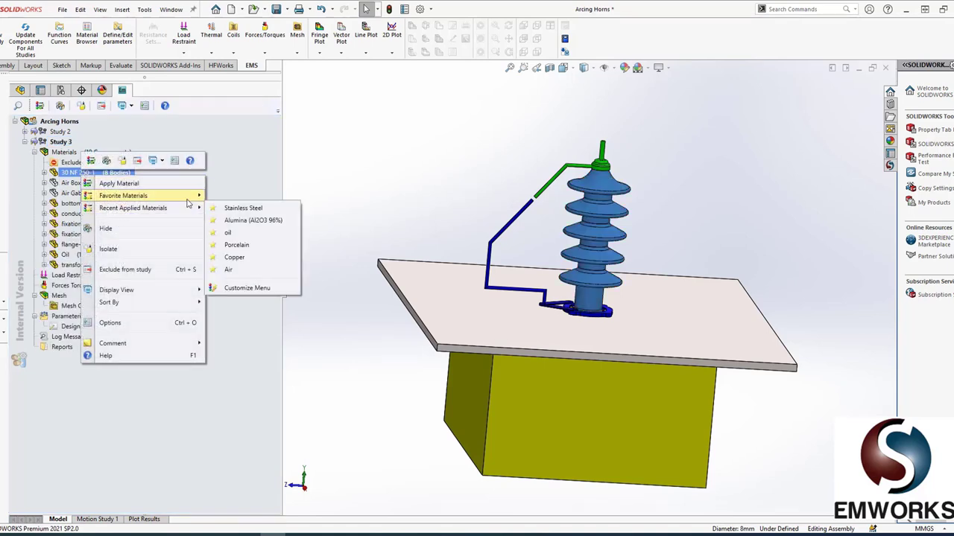
click(251, 253)
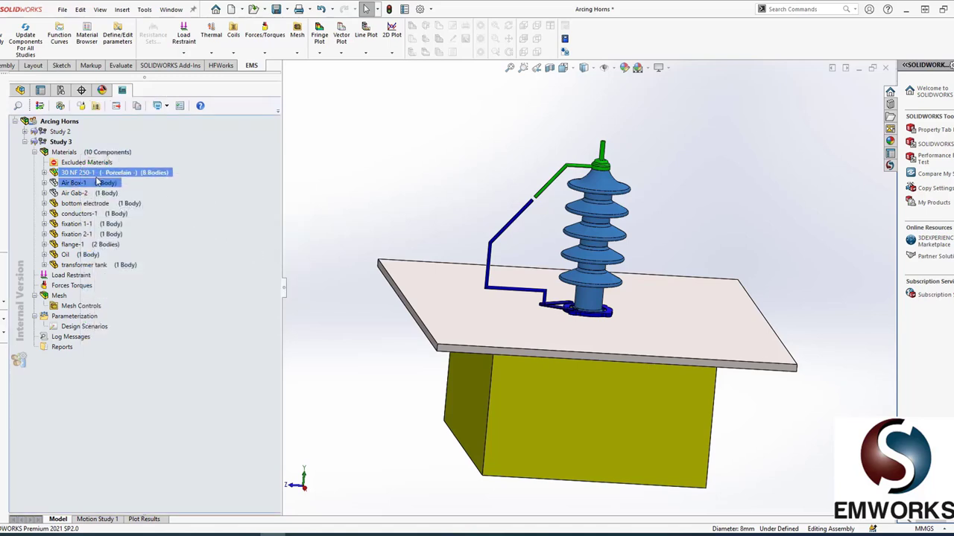
Assign Air from the material library to the Air Gab-2 component
ctrl+click(74, 194)
right_click(74, 194)
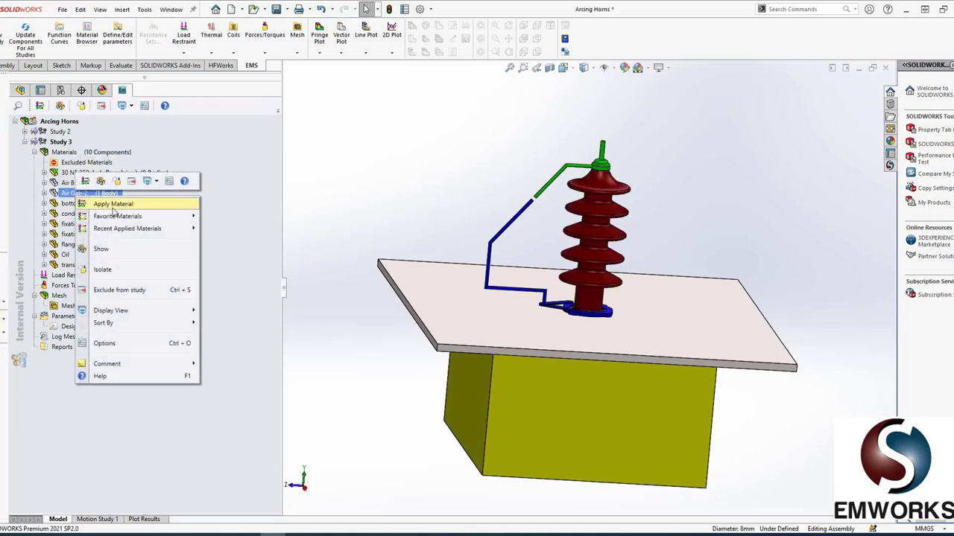
click(112, 199)
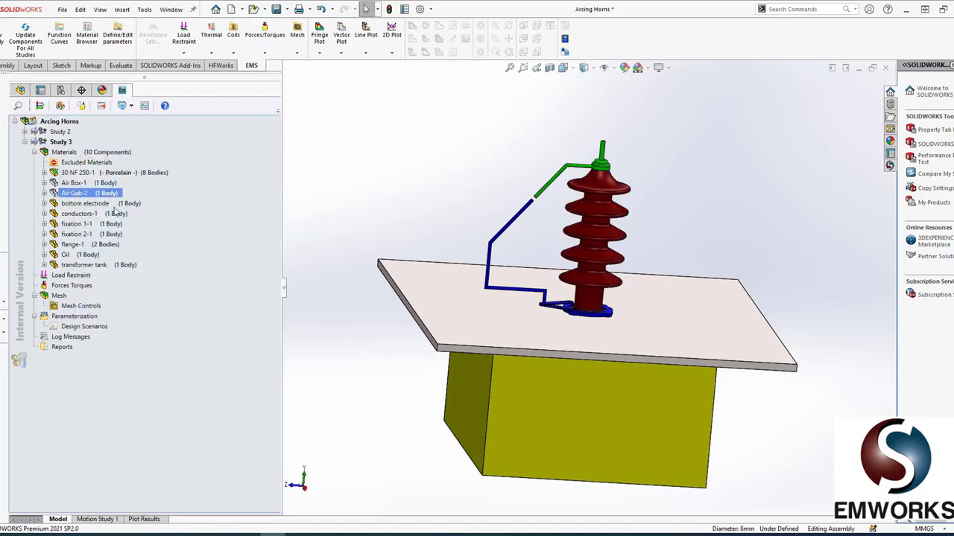
click(906, 66)
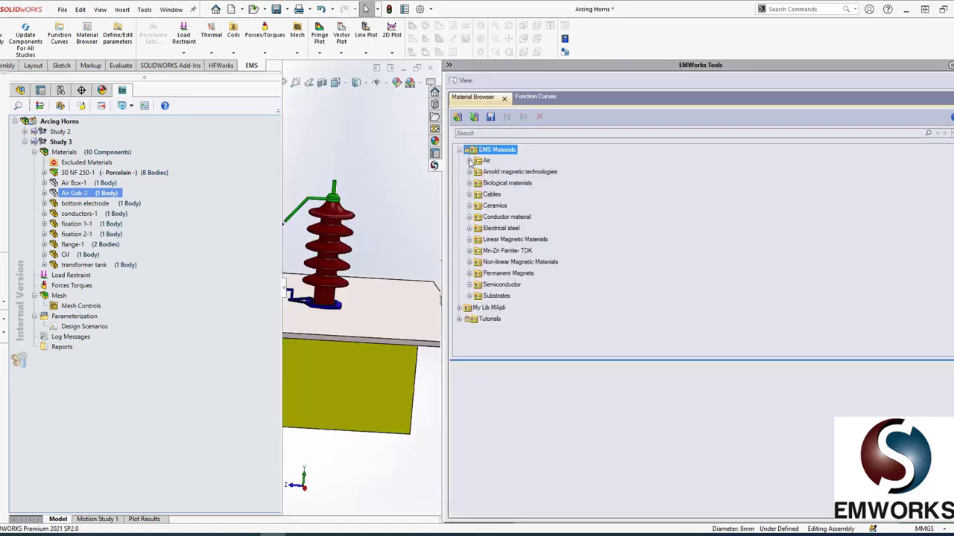
click(469, 161)
click(494, 172)
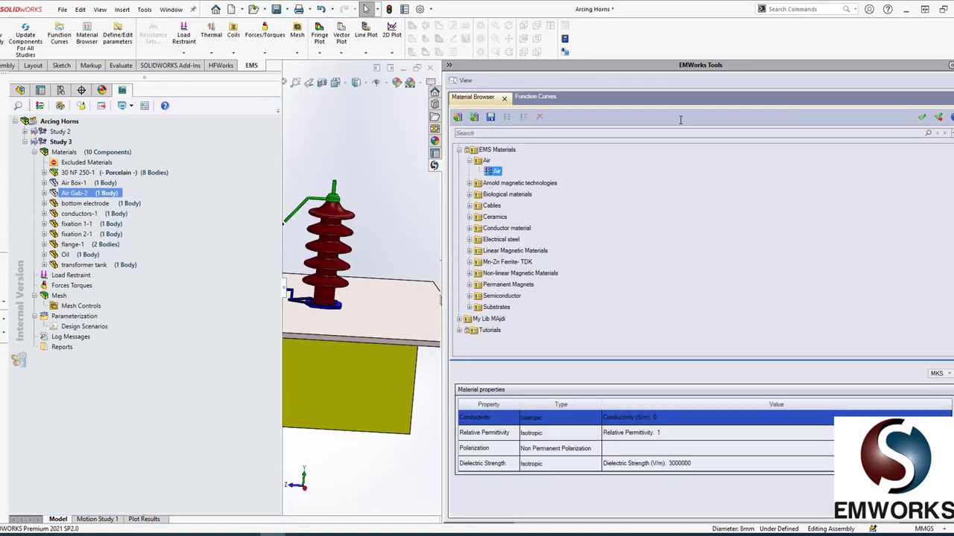
click(941, 115)
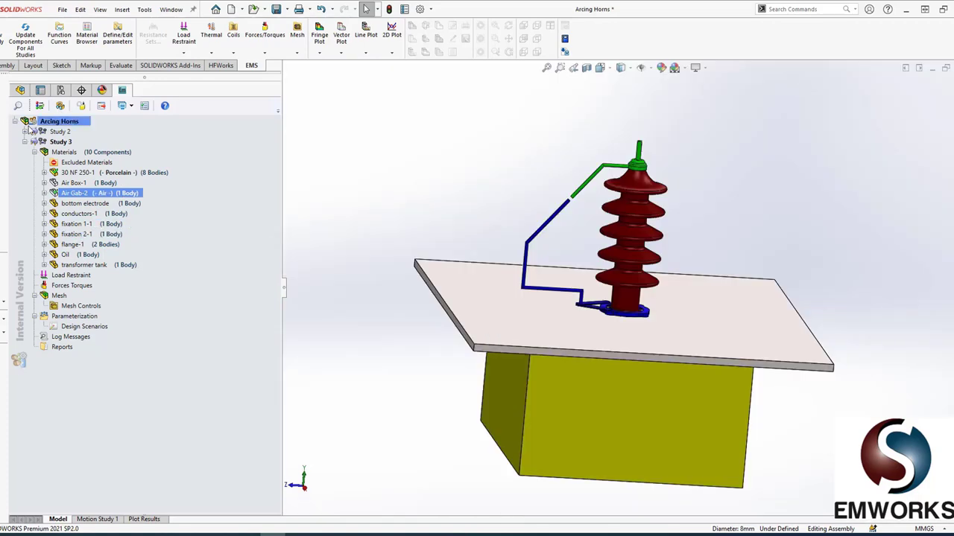
Copy Study 2's materials folder into Study 3
click(24, 132)
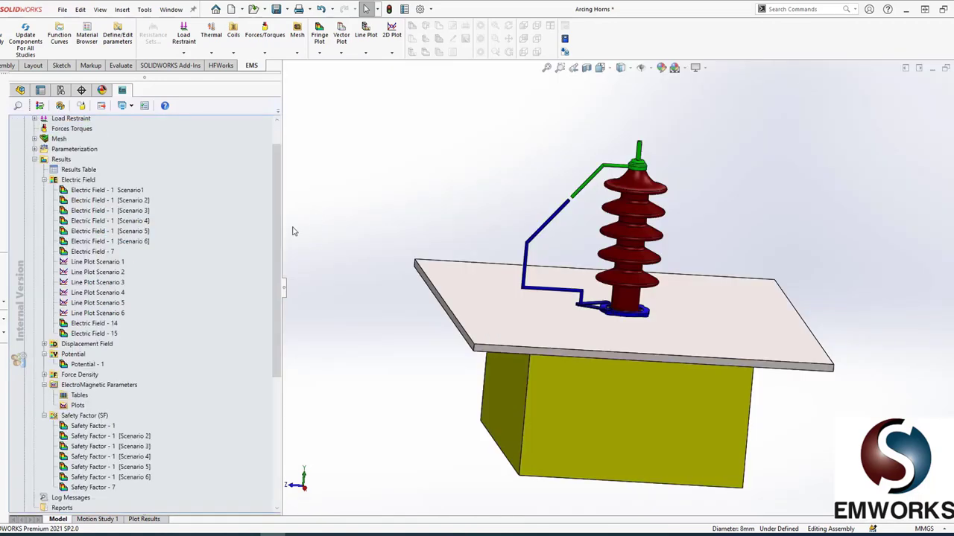
scroll(268, 224, up, 1)
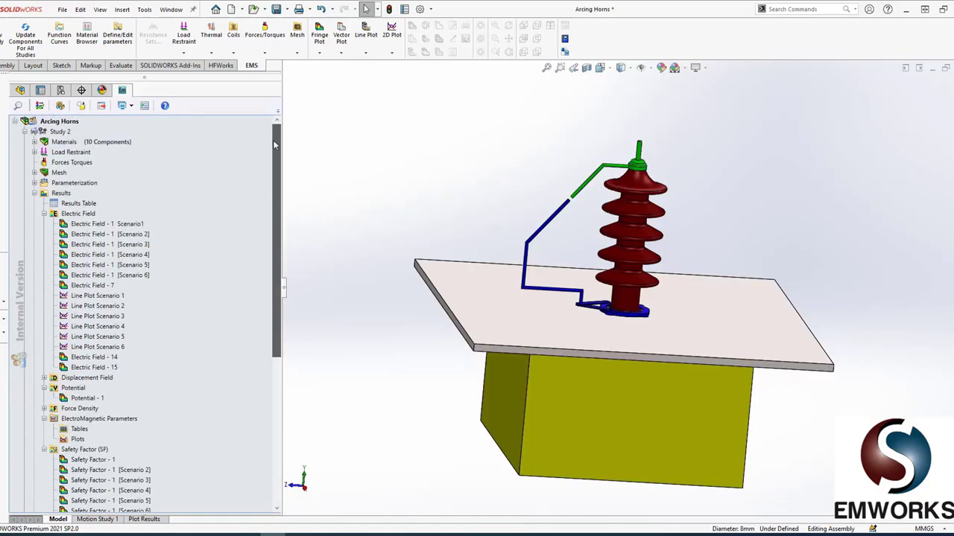
click(33, 193)
click(67, 142)
drag(67, 144, 97, 235)
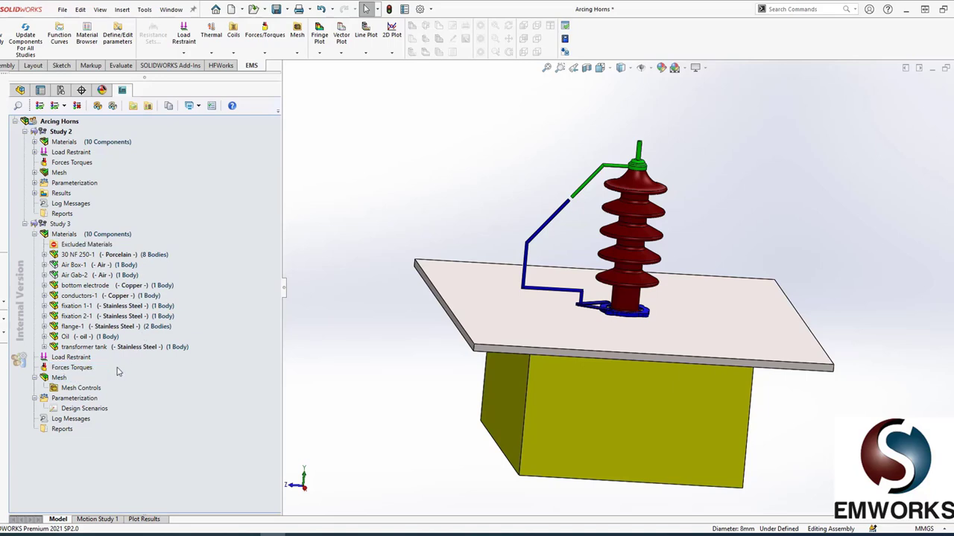
Add a 0 V Fixed Voltage on the bottom electrode, flange, both fixation plates and transformer tank
click(82, 359)
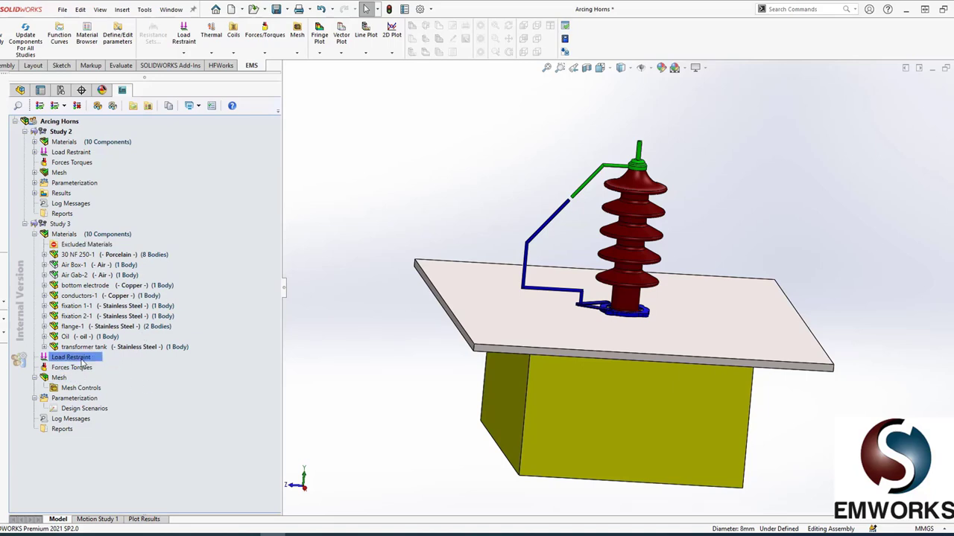
right_click(82, 362)
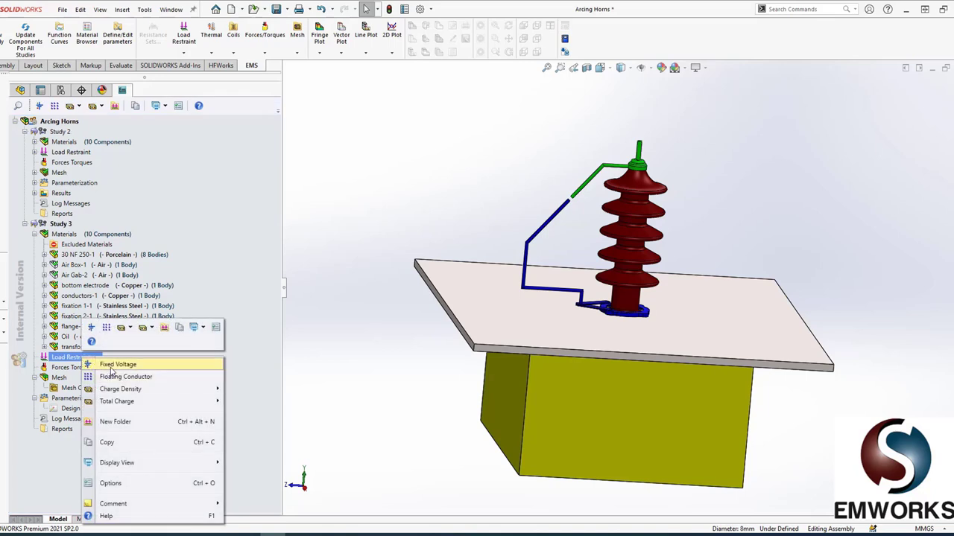
click(110, 365)
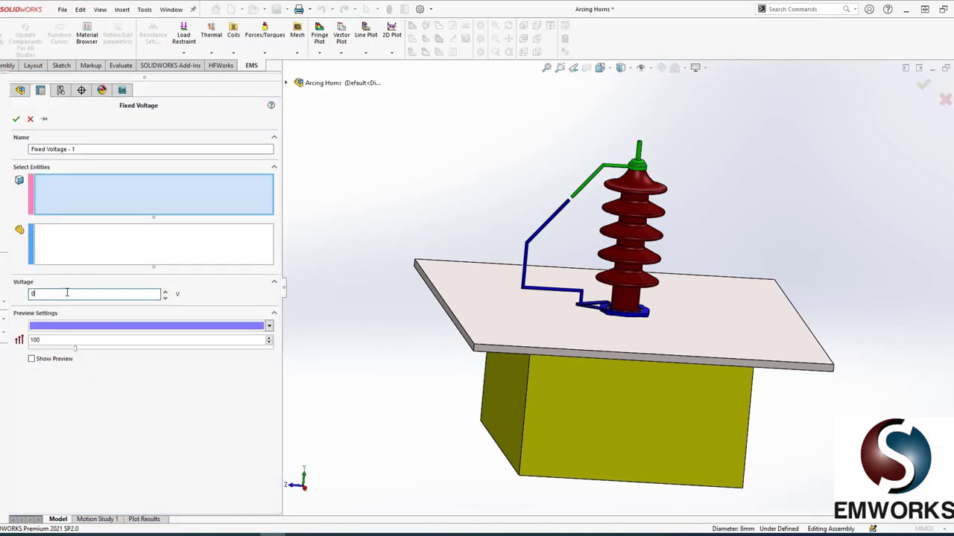
click(224, 249)
scroll(698, 257, up, 1)
scroll(659, 282, down, 4)
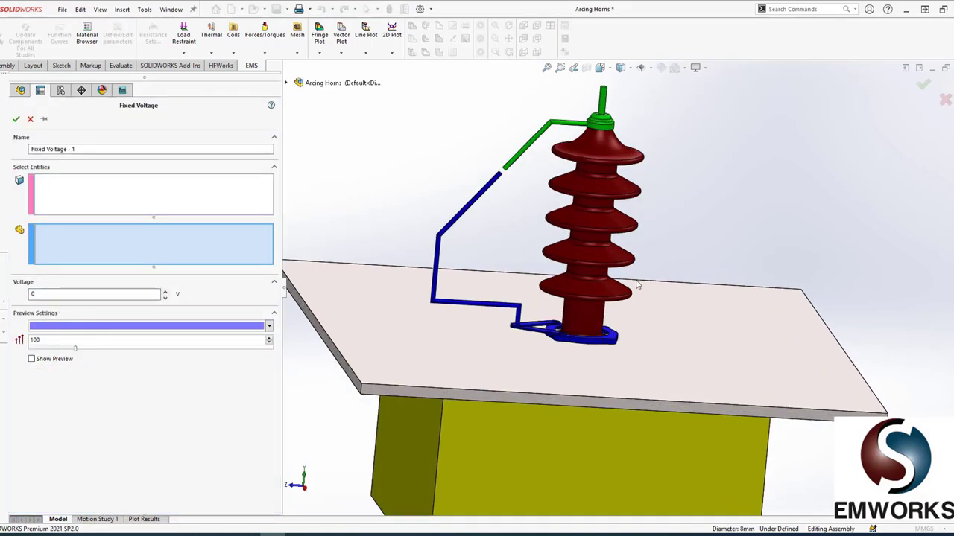
click(449, 196)
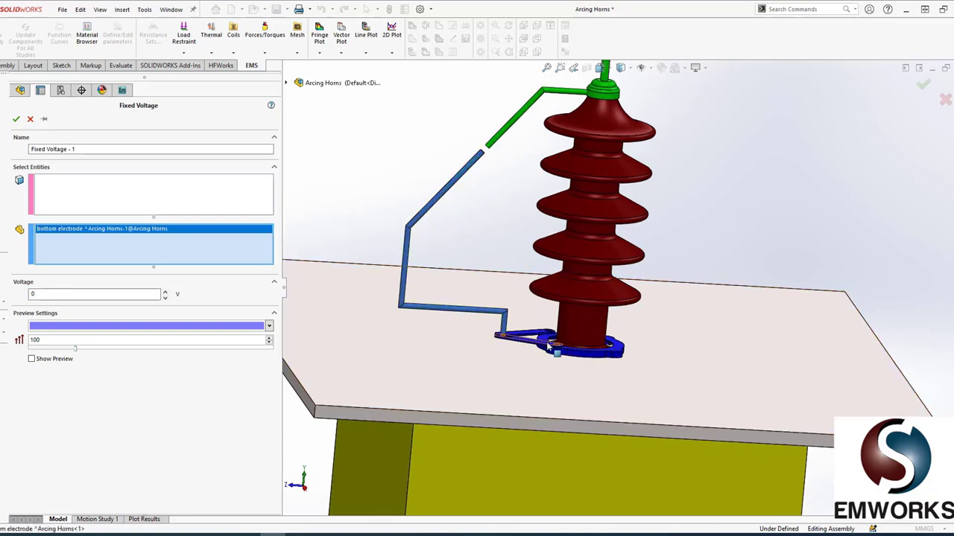
click(616, 354)
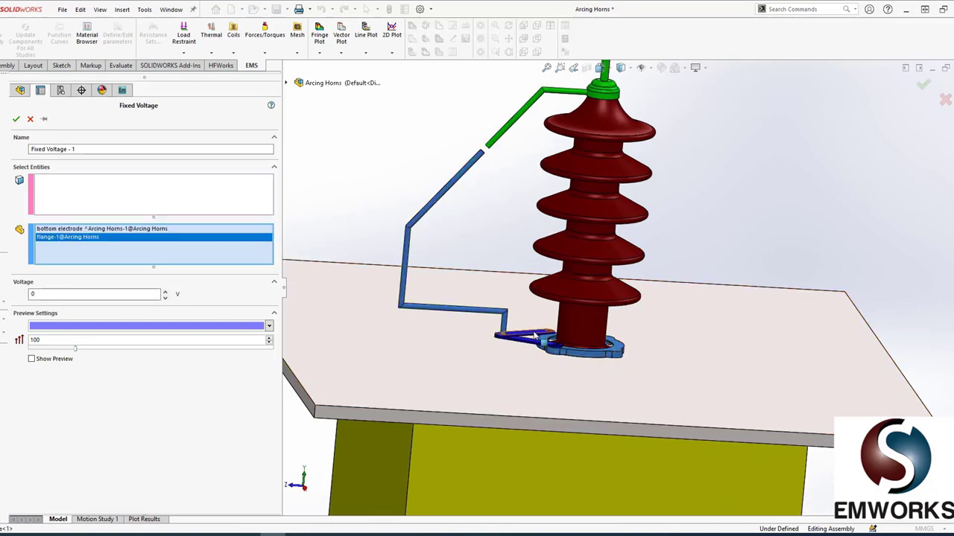
click(537, 342)
click(535, 355)
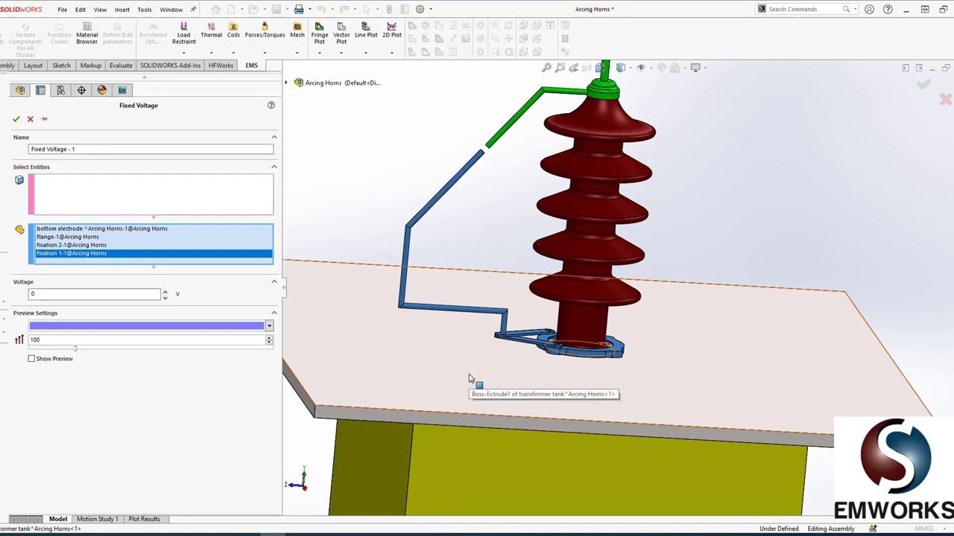
click(469, 374)
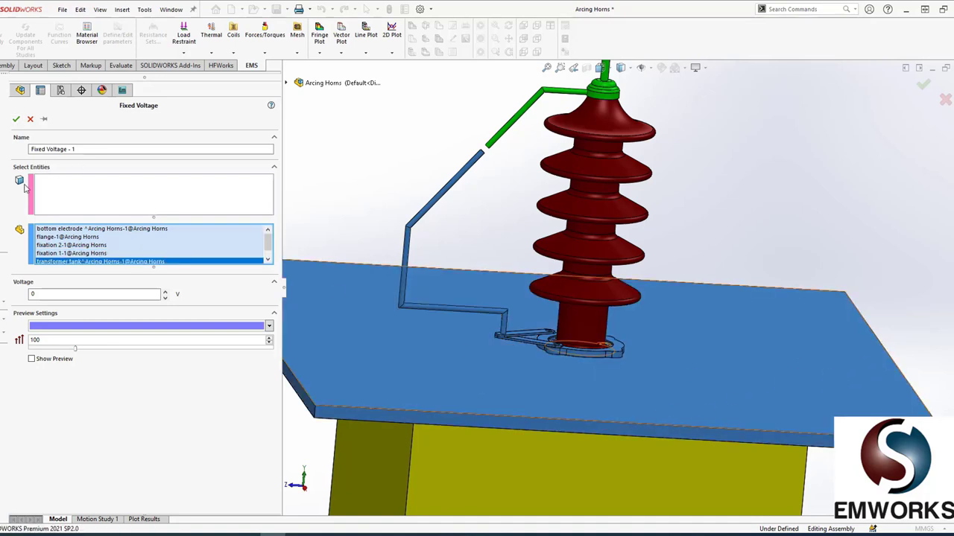
Set the preview symbol to 25 and colour to bright green, then confirm Fixed Voltage - 1
drag(75, 349, 38, 348)
click(73, 329)
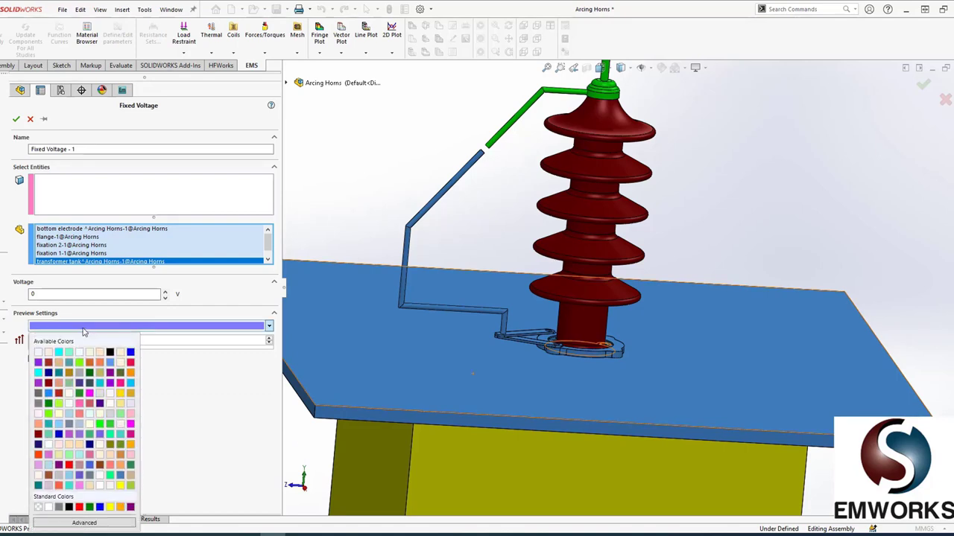
click(79, 364)
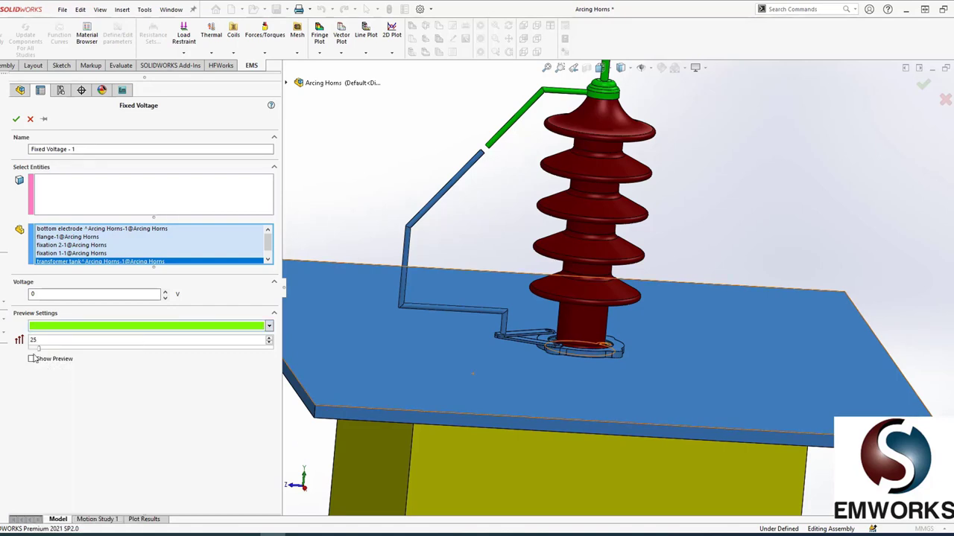
click(32, 359)
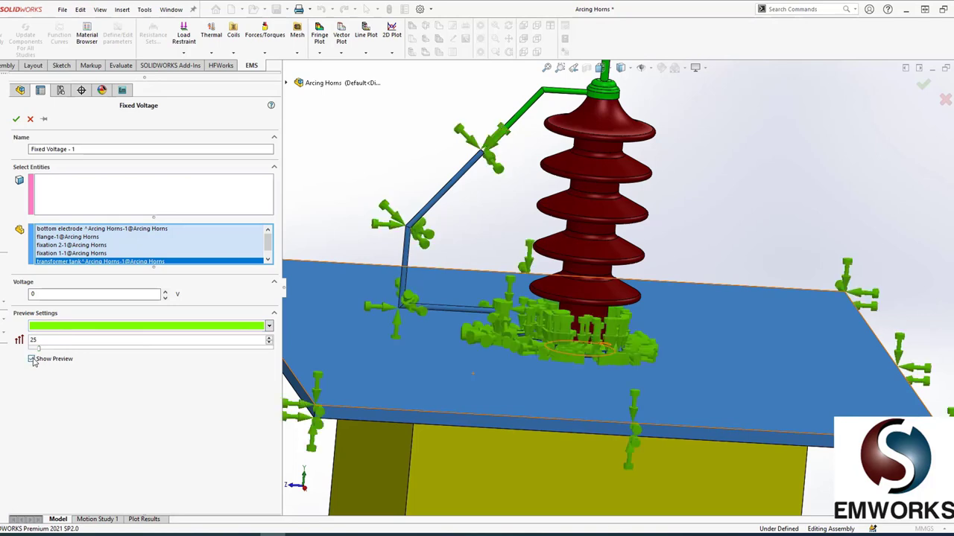
click(32, 359)
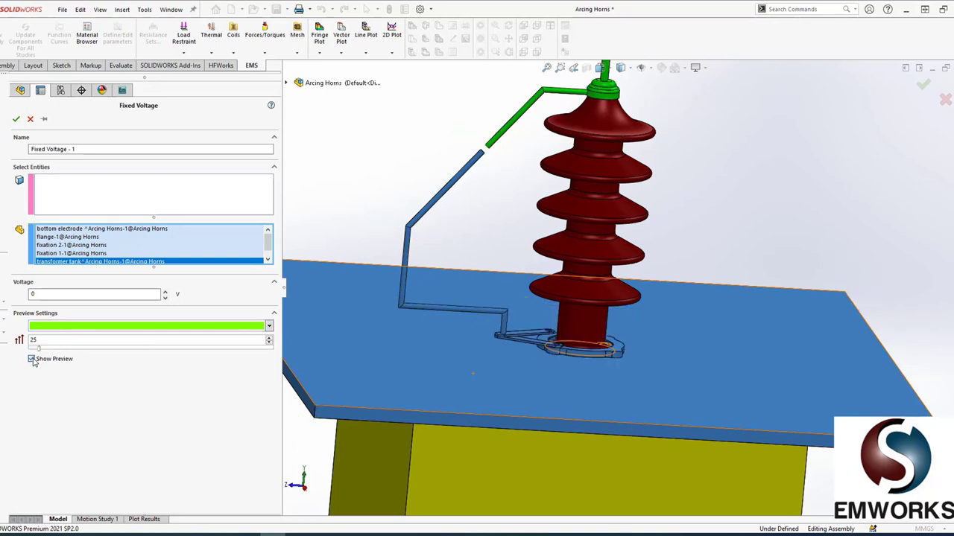
click(15, 121)
right_click(82, 358)
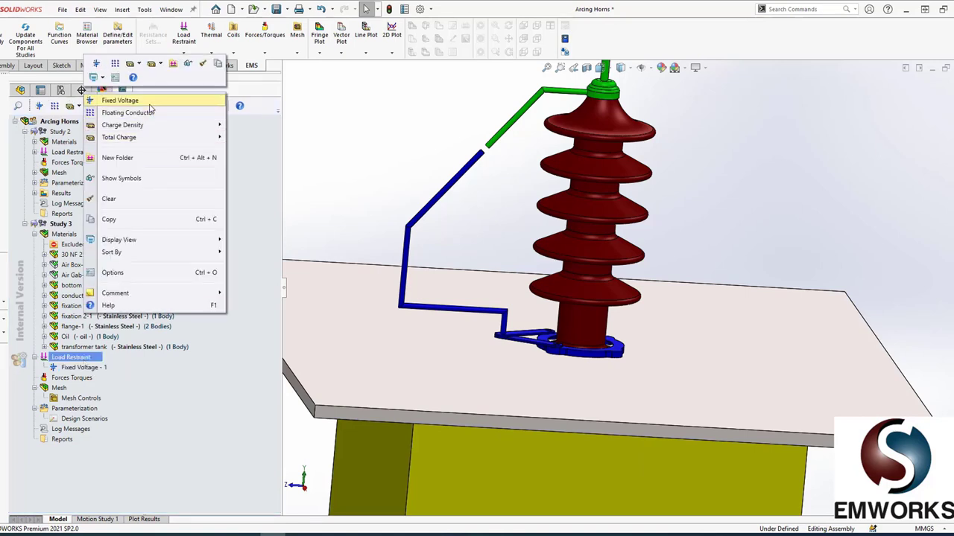
Apply 10000 V to conductors-1 as Fixed Voltage - 2 with a light cream preview
click(149, 105)
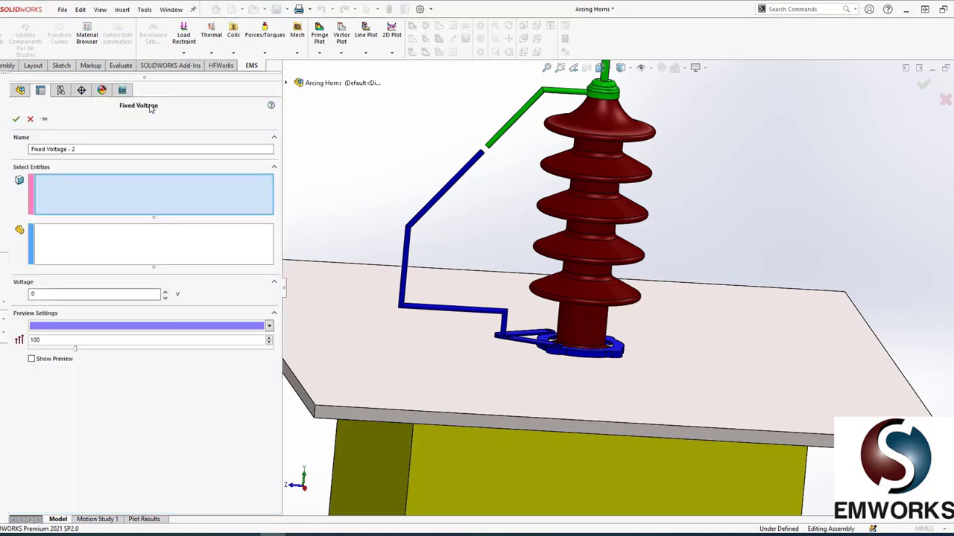
click(112, 250)
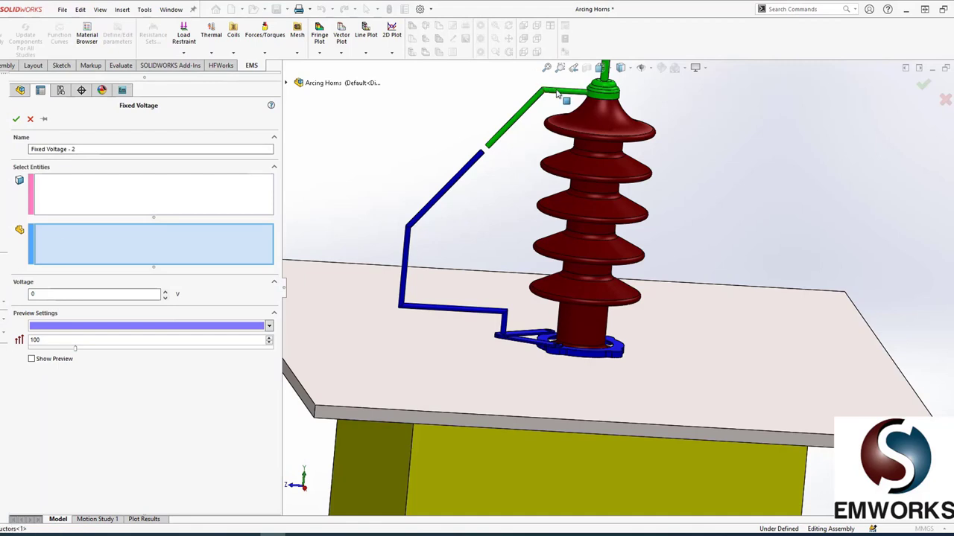
click(559, 91)
double_click(96, 294)
text(10000)
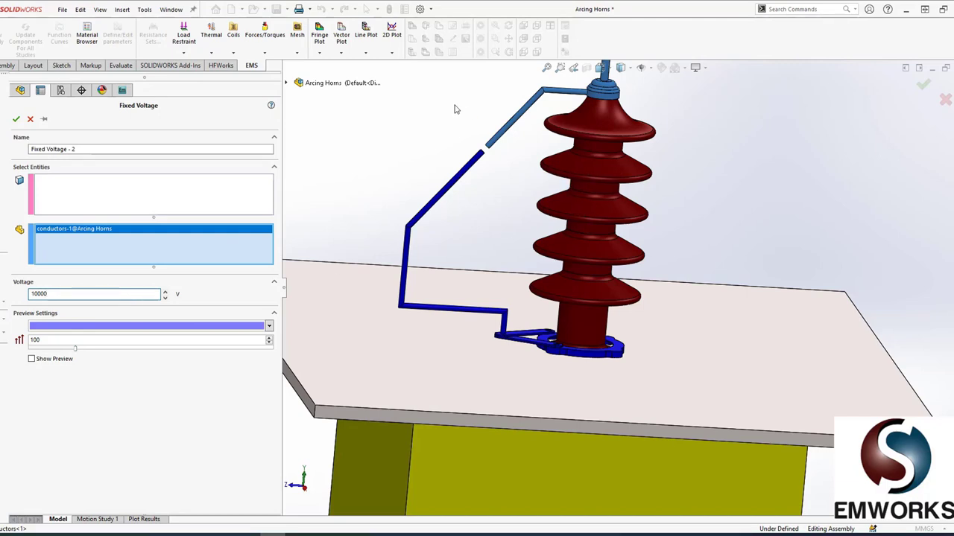
click(155, 328)
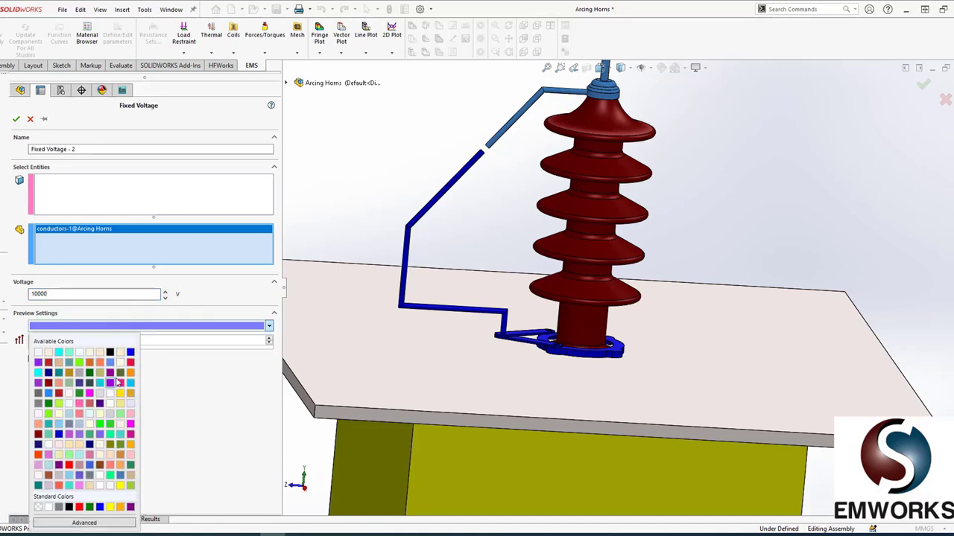
click(120, 352)
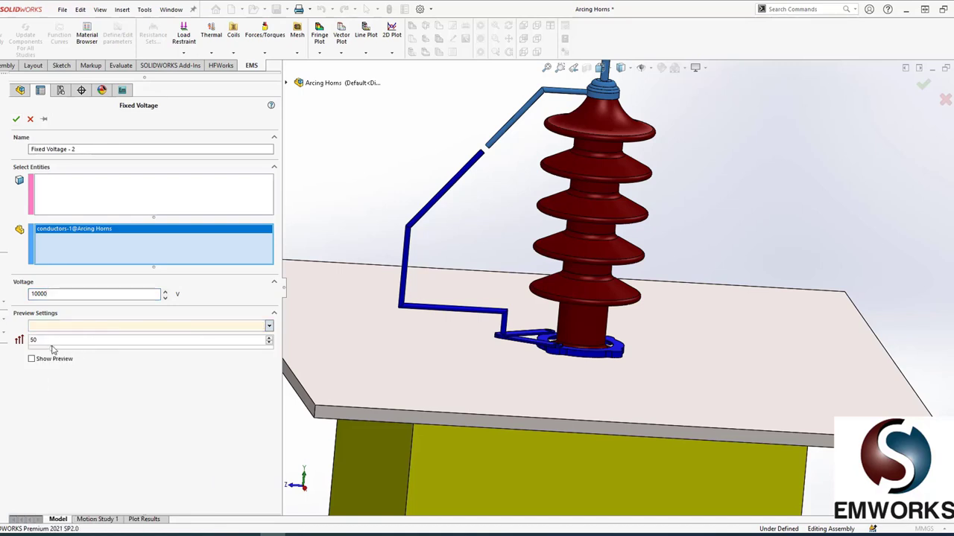
click(32, 359)
click(15, 119)
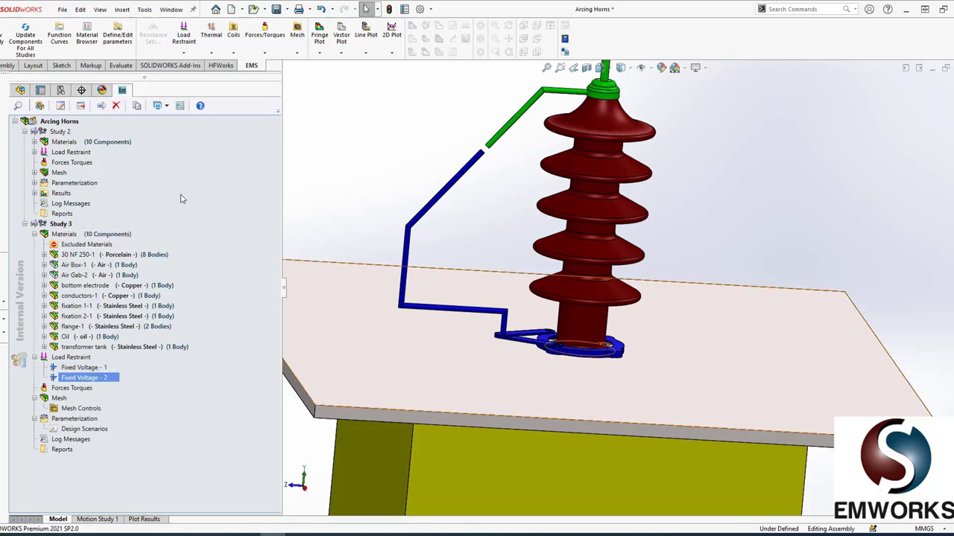
Review the EMS parameters list with D1@Sketch1@Air Gab.Part, then close it unchanged
right_click(76, 123)
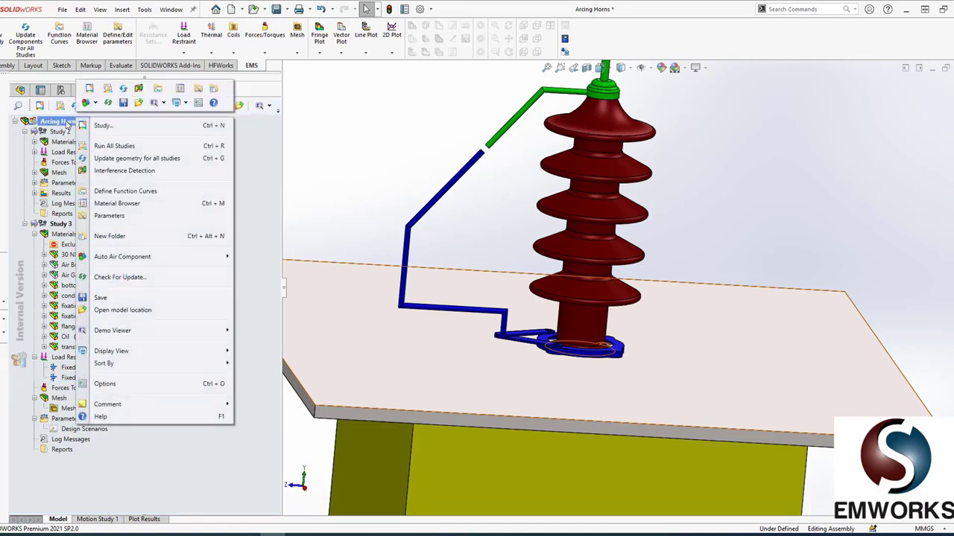
click(129, 217)
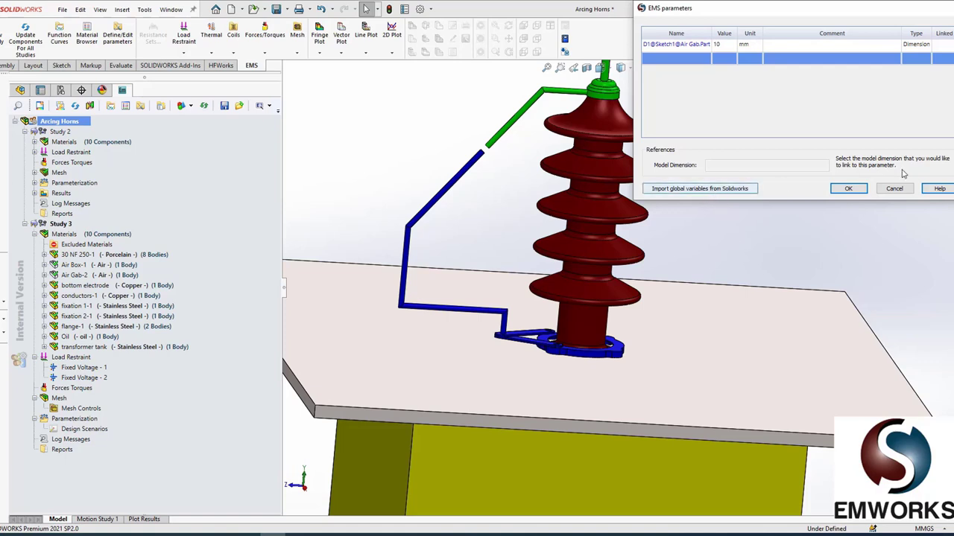
click(892, 190)
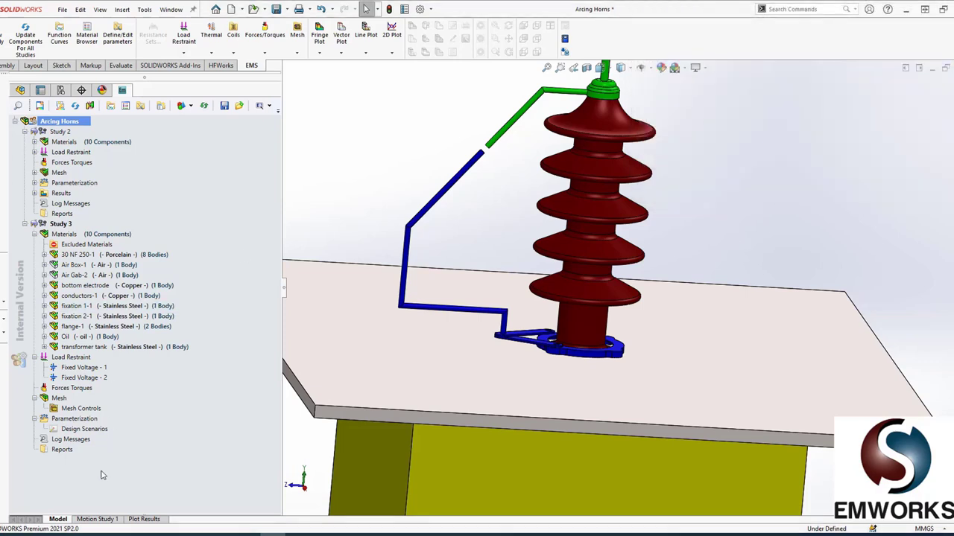
Edit the definition of Study 3's Design Scenarios
click(86, 430)
right_click(88, 438)
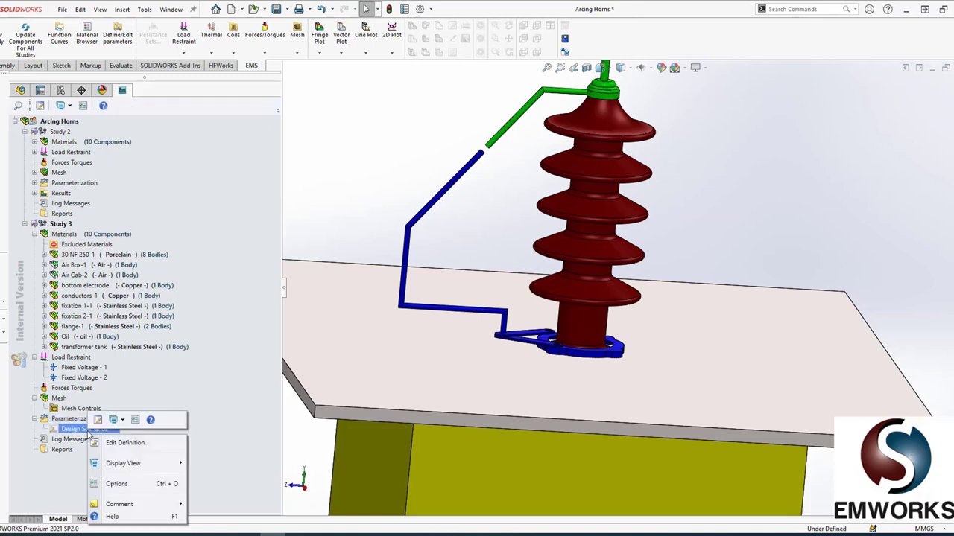
click(106, 438)
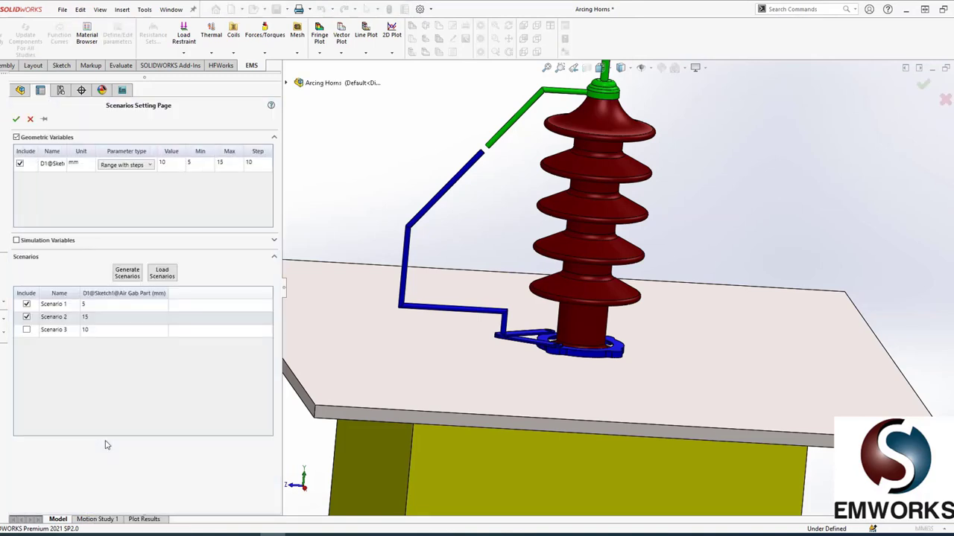
Adjust the air-gap D1 range values, entering 2 in its range field
click(199, 167)
click(197, 163)
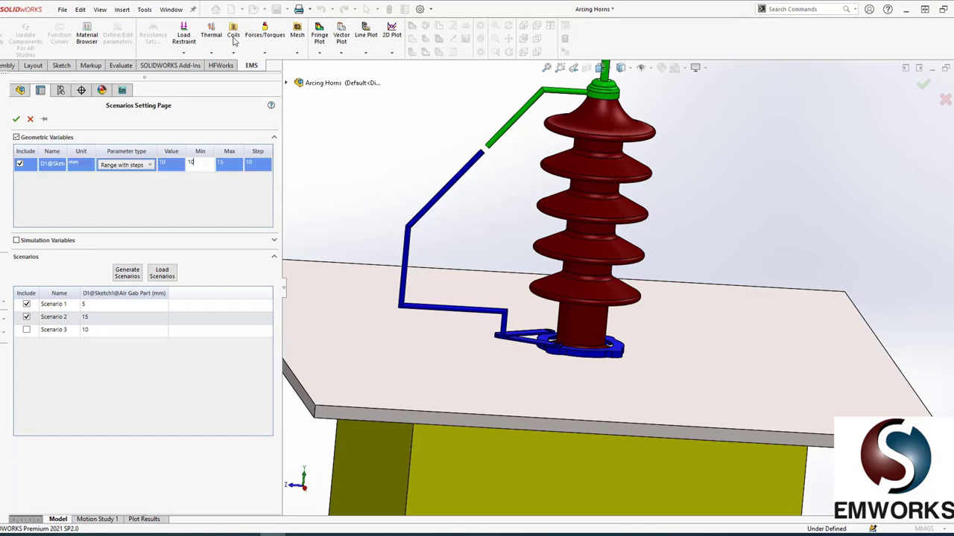
click(256, 162)
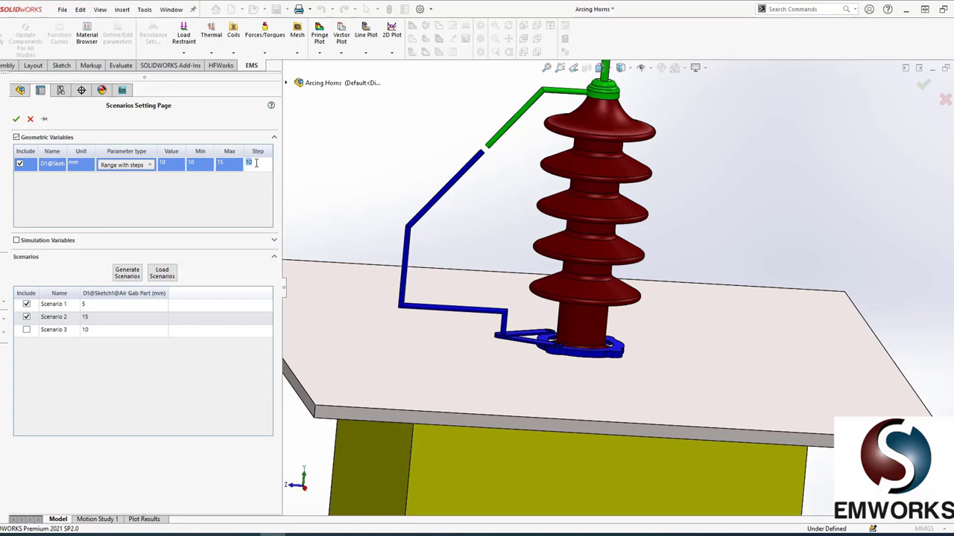
text(2.5)
Add Fixed Voltage - 2 as a swept load-restraint simulation variable
click(16, 241)
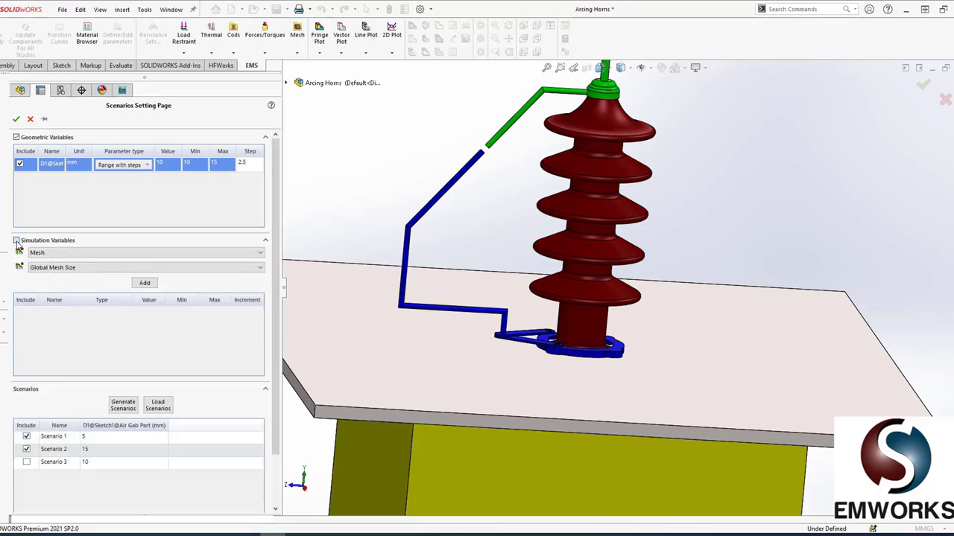
click(82, 254)
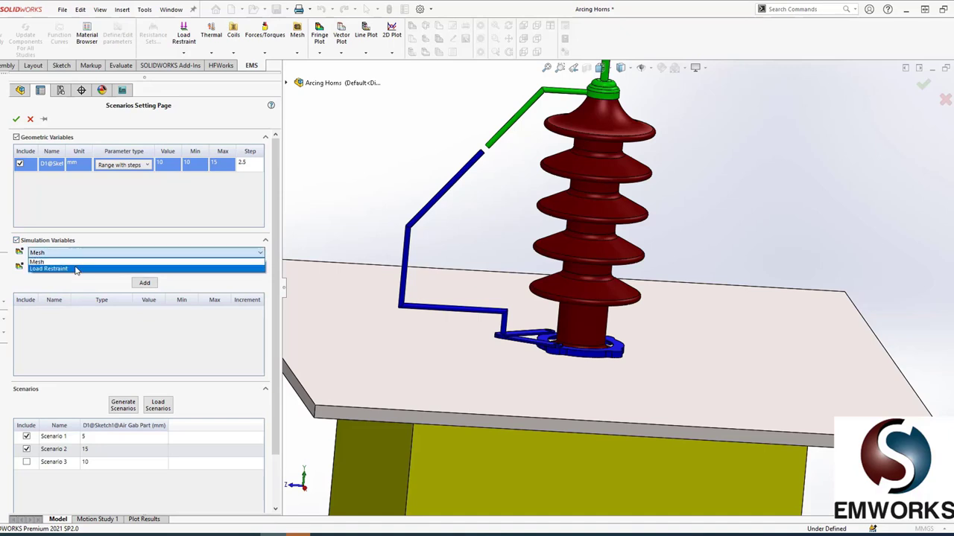
click(74, 268)
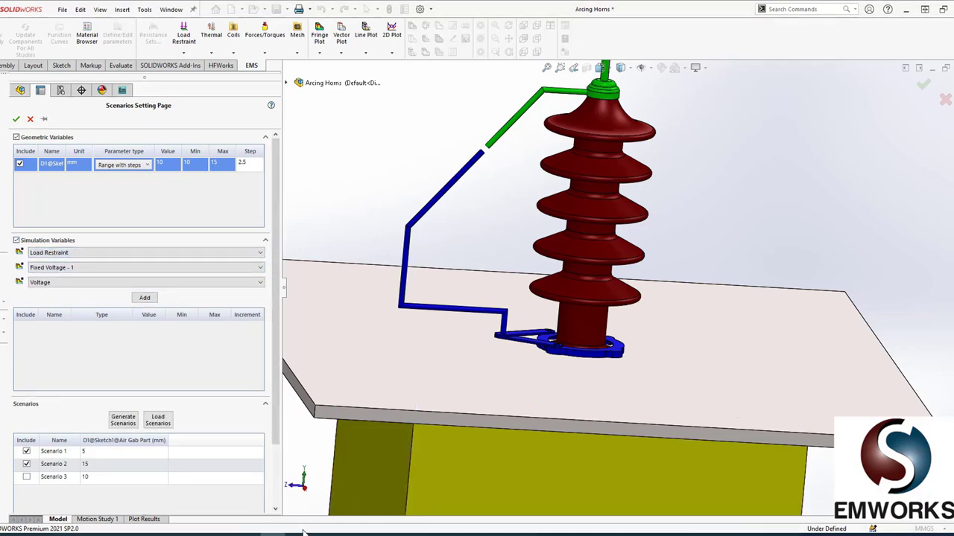
click(86, 269)
click(80, 284)
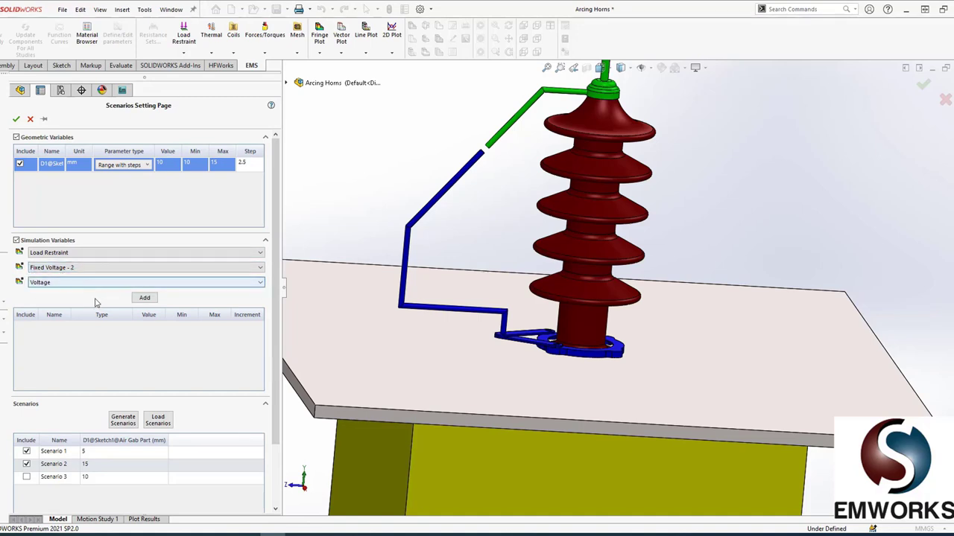
click(146, 298)
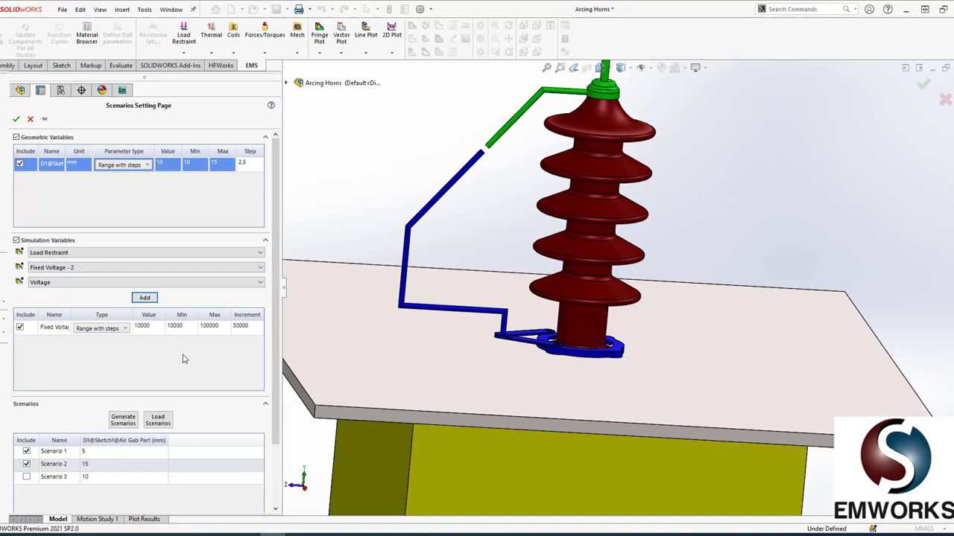
Set the voltage maximum to 60000 and increment to 50000, then generate the scenarios
click(214, 327)
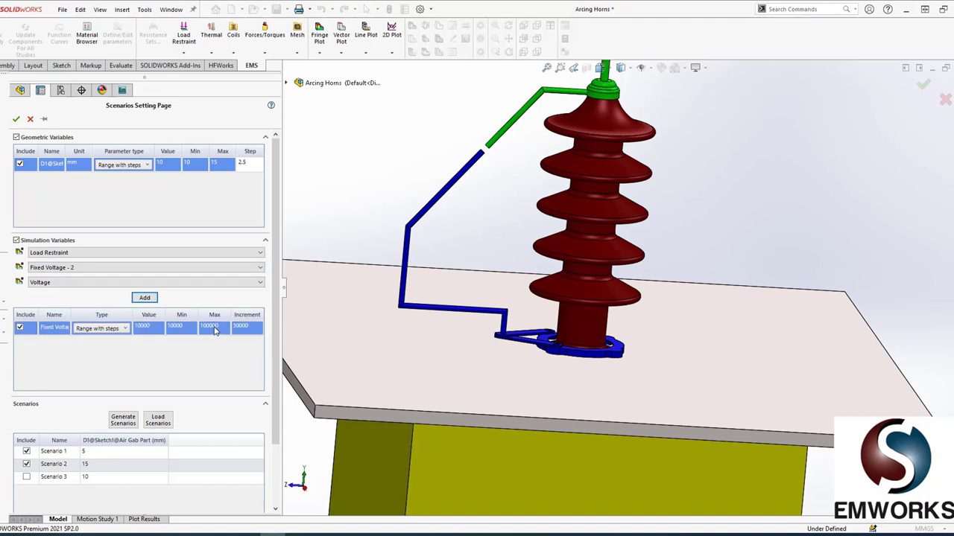
click(215, 326)
double_click(214, 327)
text(60000)
click(254, 327)
double_click(256, 326)
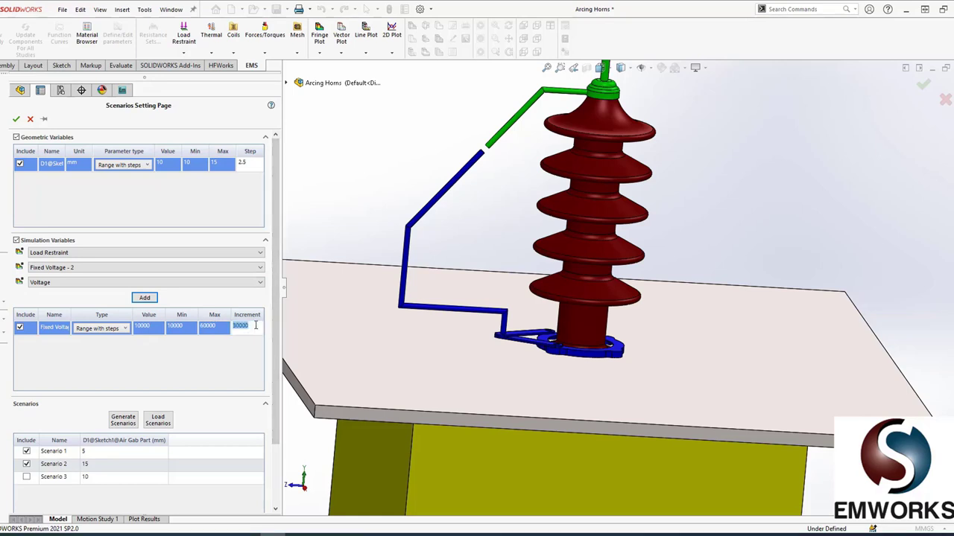
text(50000)
click(126, 422)
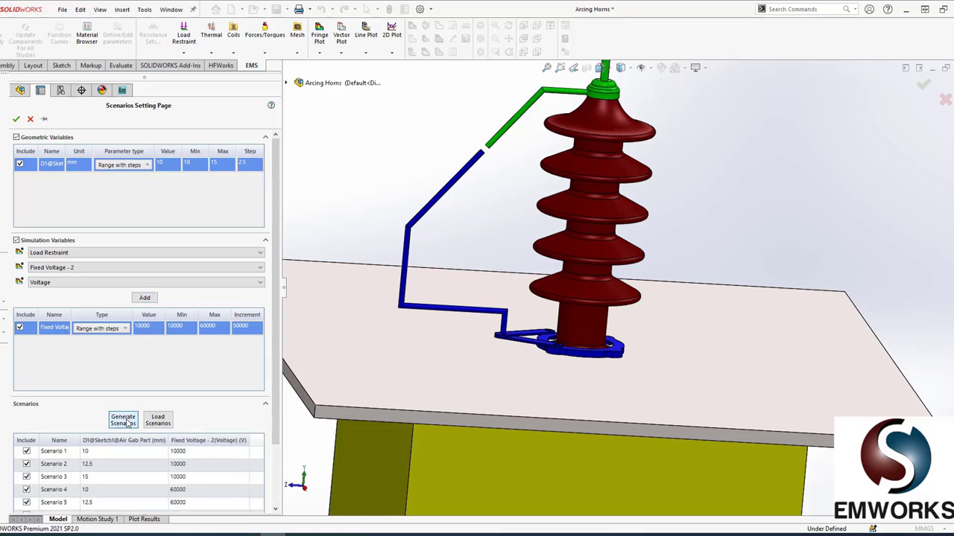
drag(275, 431, 287, 485)
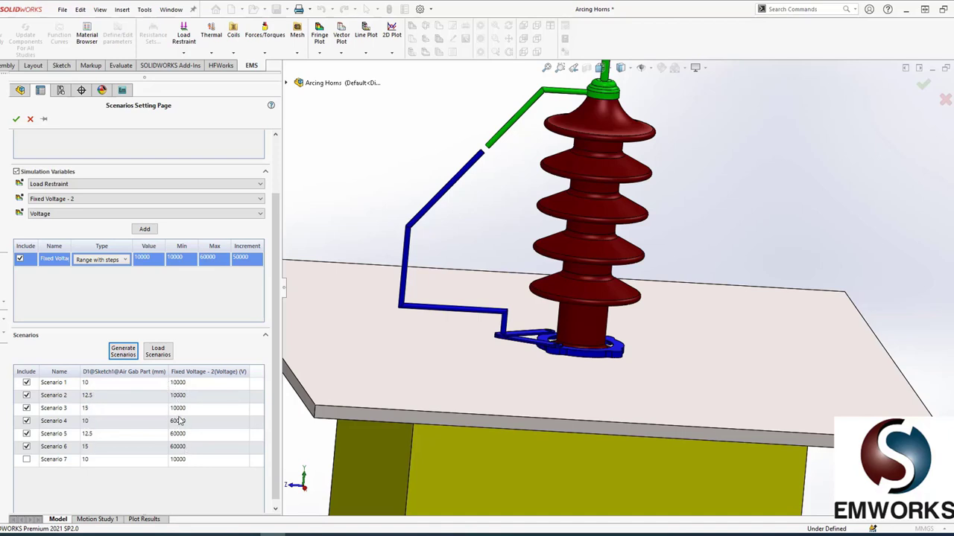
Confirm the scenario settings so Study 3 keeps the design scenarios
click(17, 119)
click(61, 223)
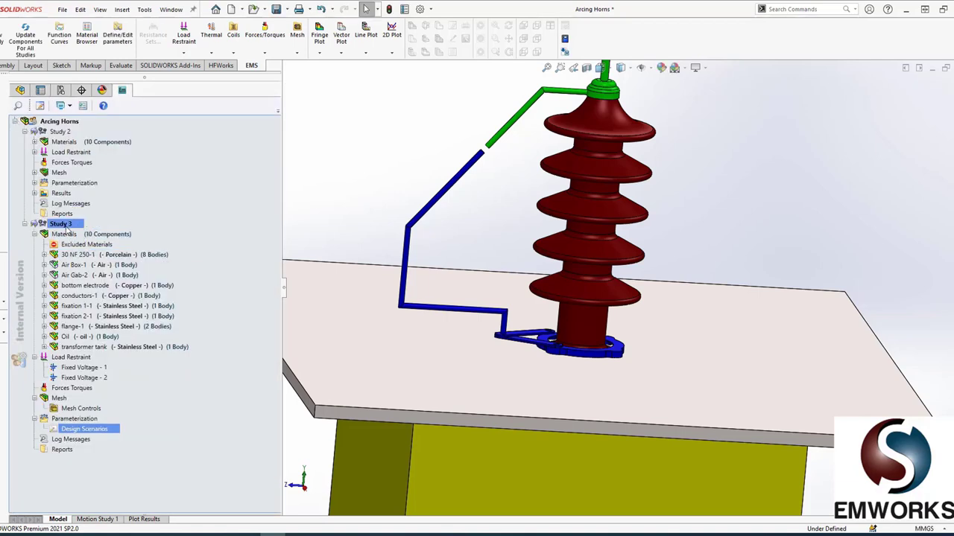
right_click(66, 224)
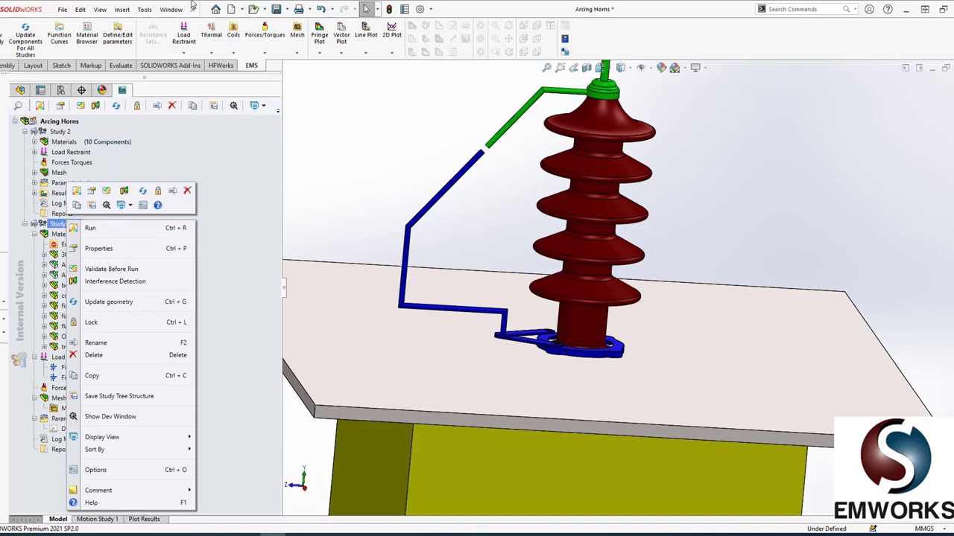
click(199, 168)
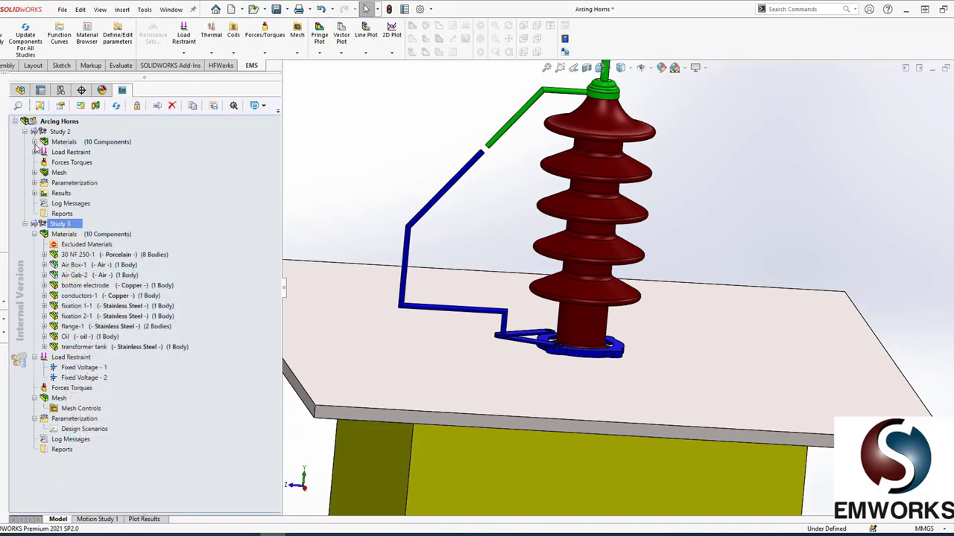
Expand Study 2's Results and Materials folders to show its plots and Air Gab-2 material
click(35, 193)
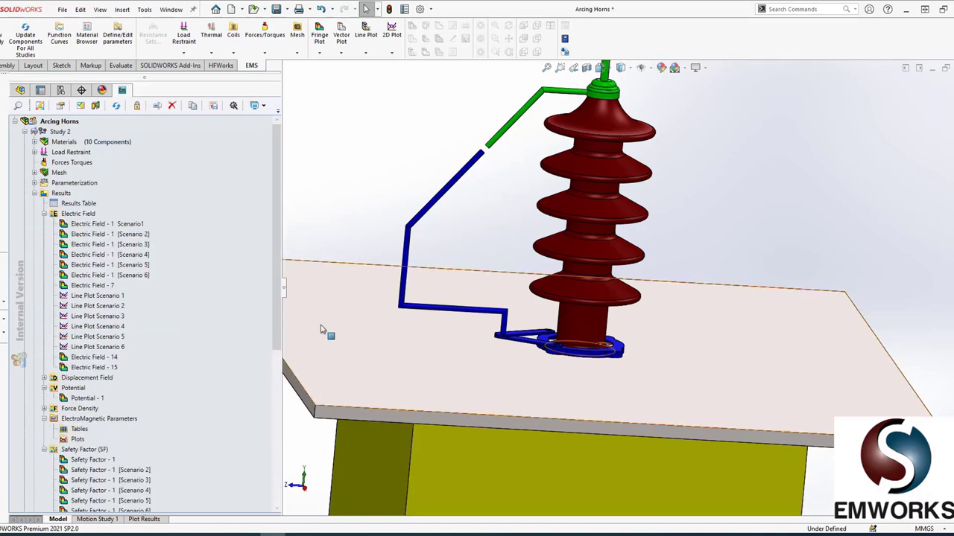
scroll(505, 199, down, 2)
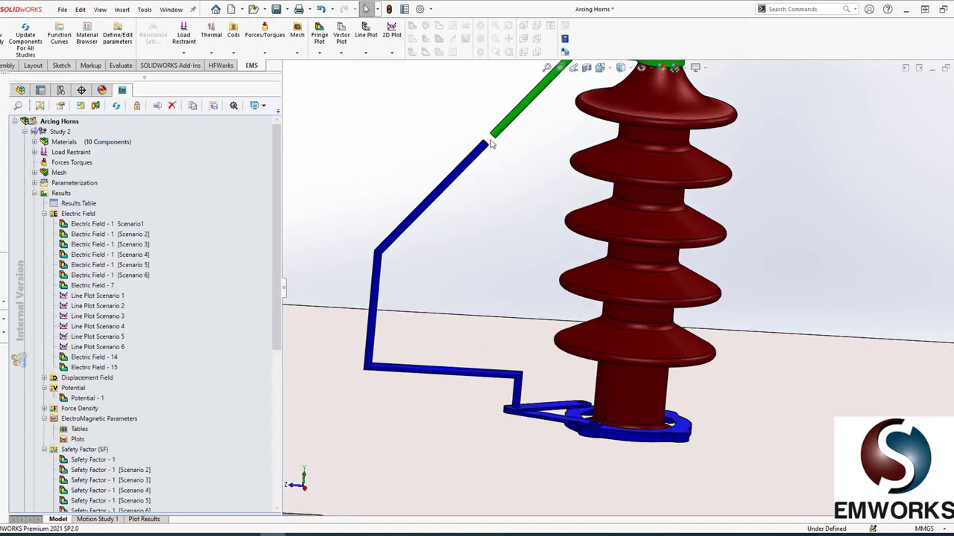
click(34, 142)
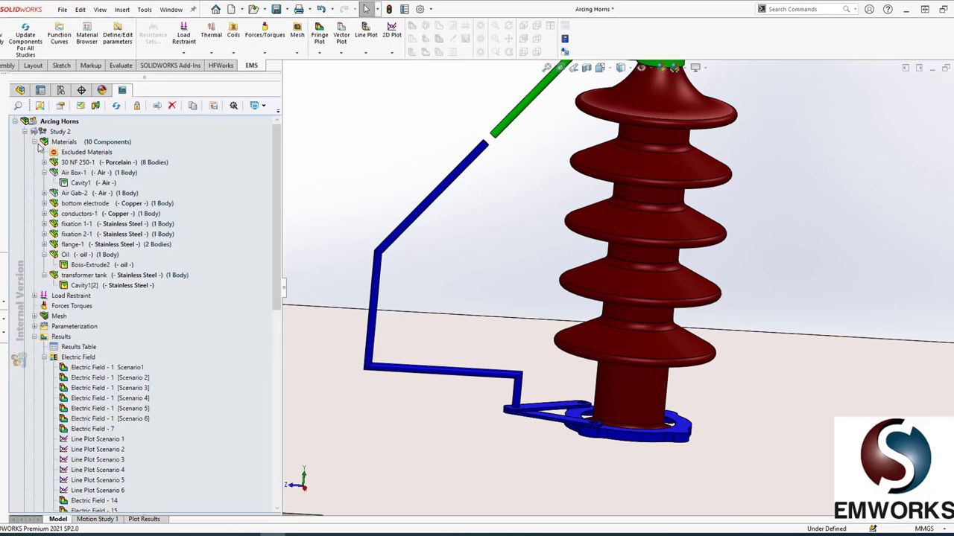
right_click(97, 193)
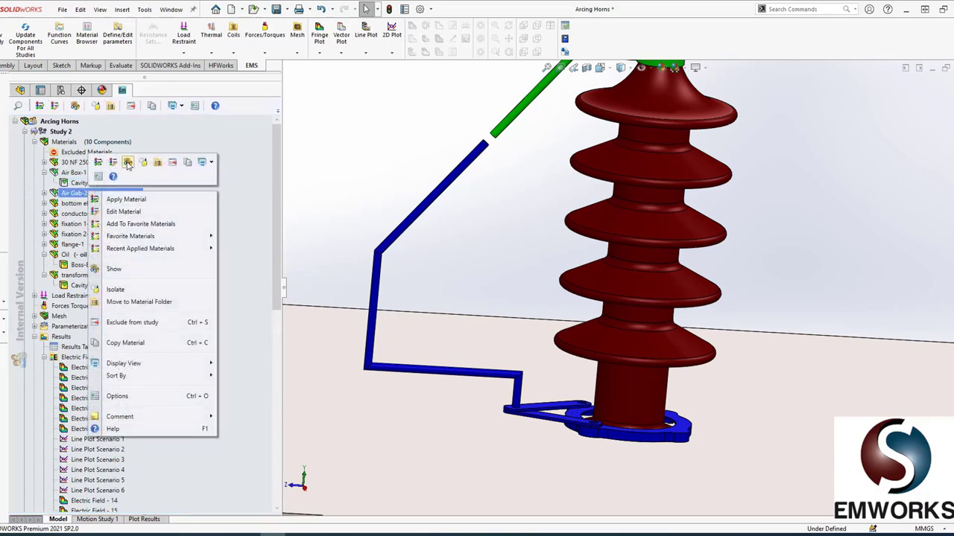
key(Escape)
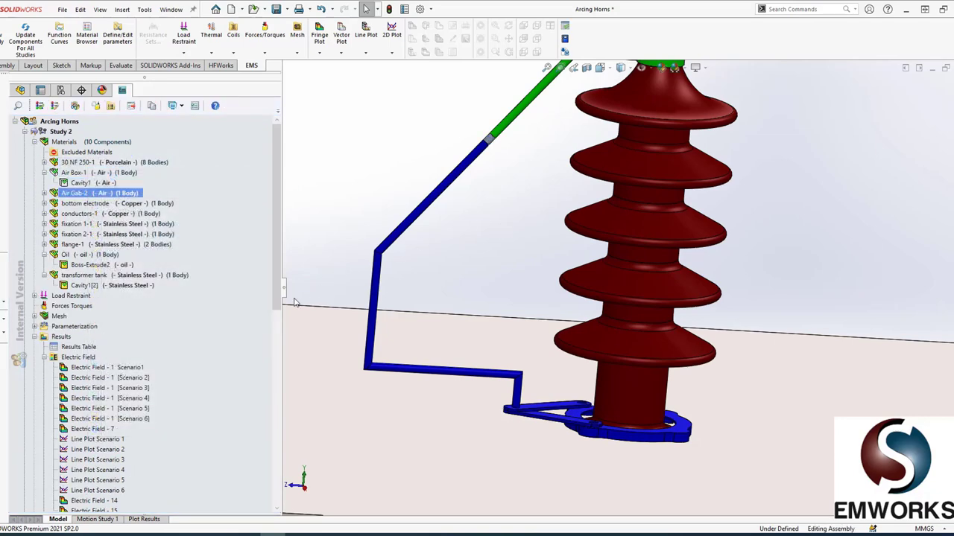
drag(268, 306, 270, 360)
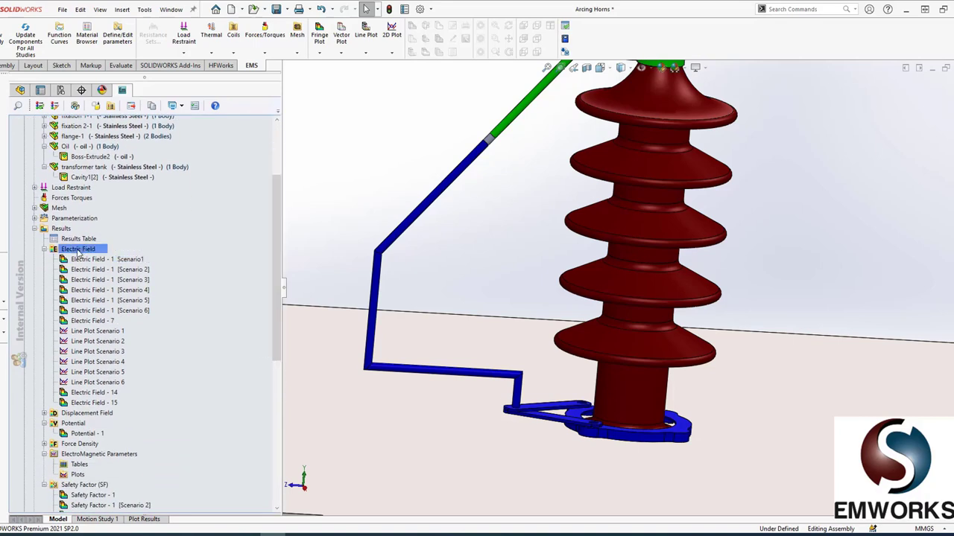
Create Electric Field - 16 as a No Clipping 3D fringe plot under Study 2's Electric Field results
right_click(89, 249)
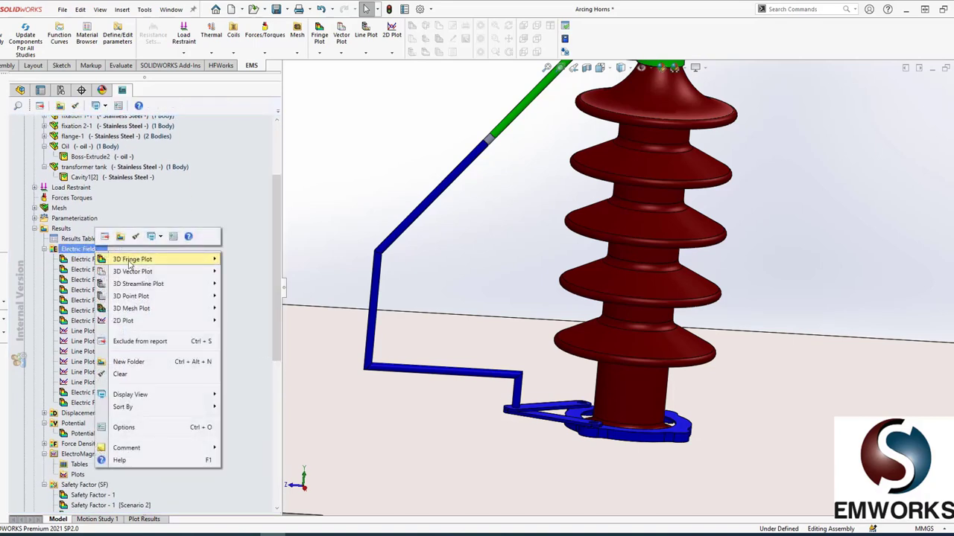
mouse_move(132, 261)
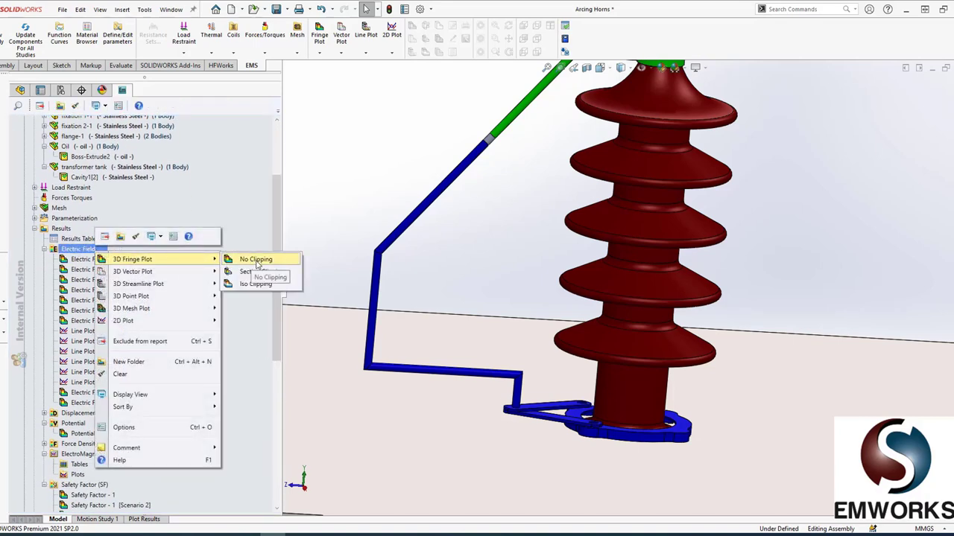
click(256, 260)
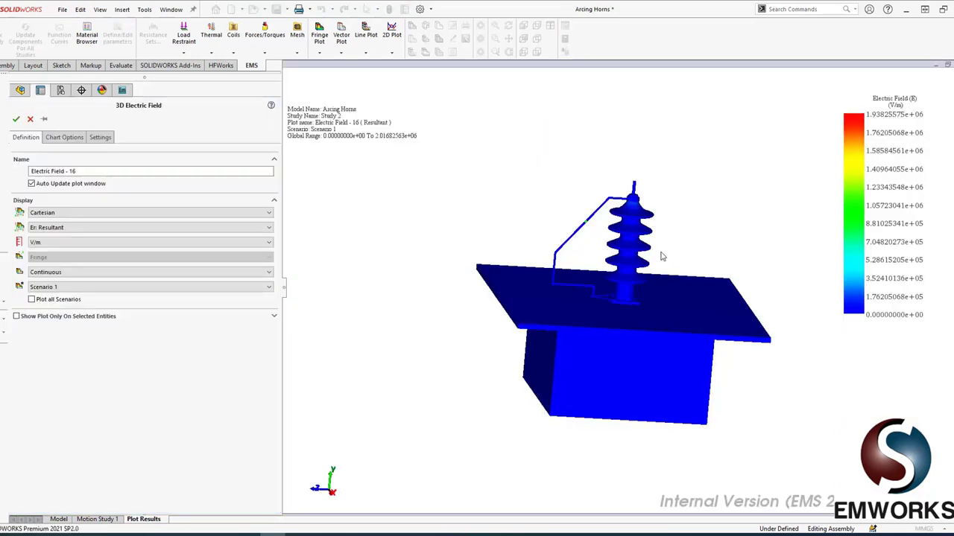
scroll(660, 257, down, 5)
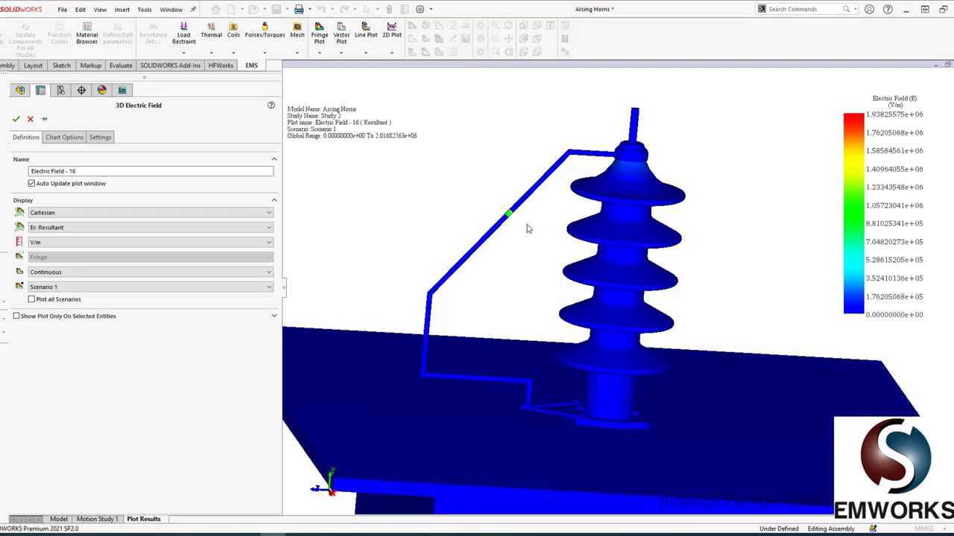
click(17, 120)
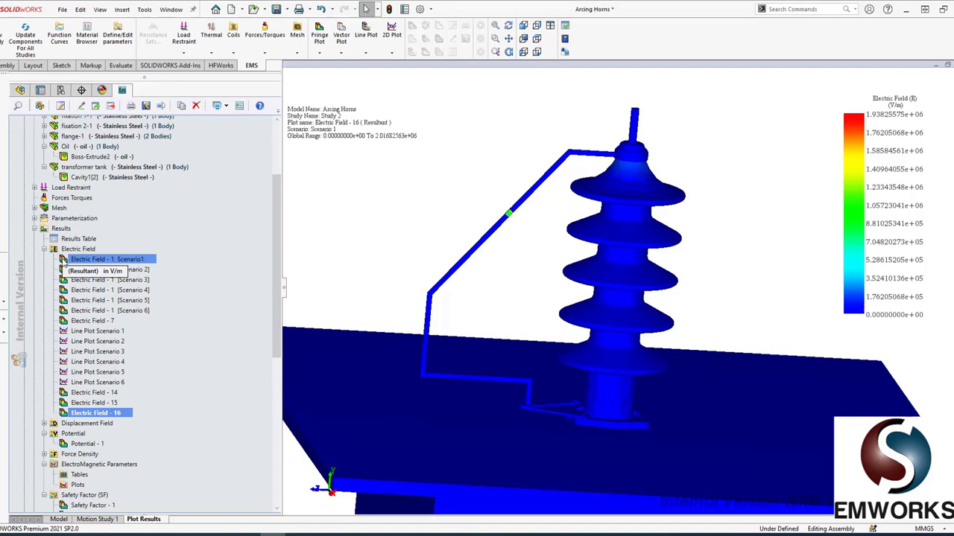
Show the Scenario 1 air-gap electric field plot, then return to the Arcing Horns model
double_click(64, 260)
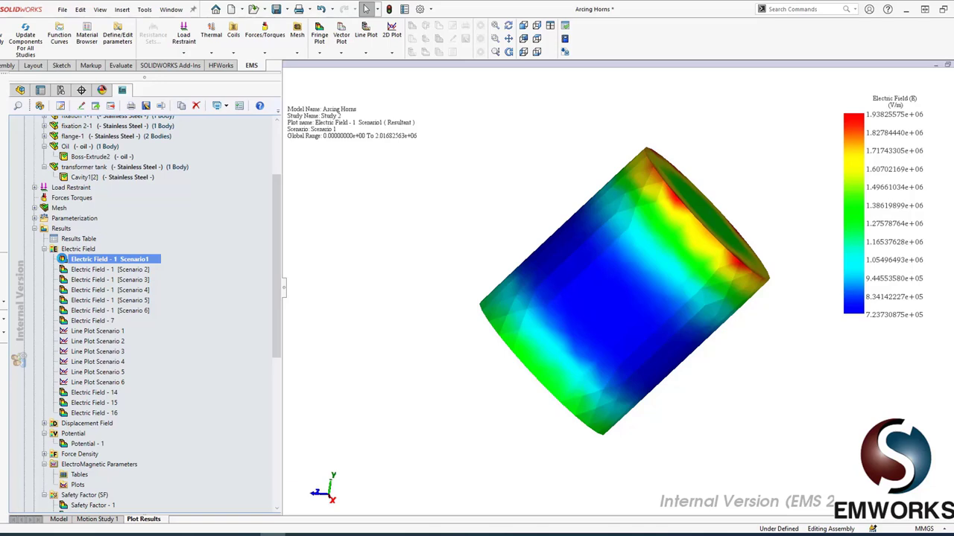
click(58, 519)
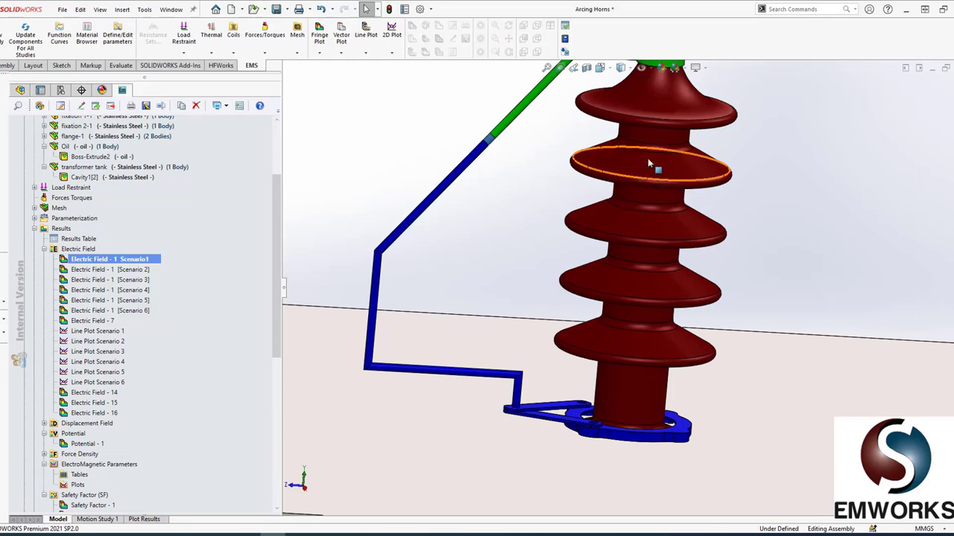
scroll(634, 153, up, 2)
scroll(671, 172, down, 2)
scroll(692, 191, up, 2)
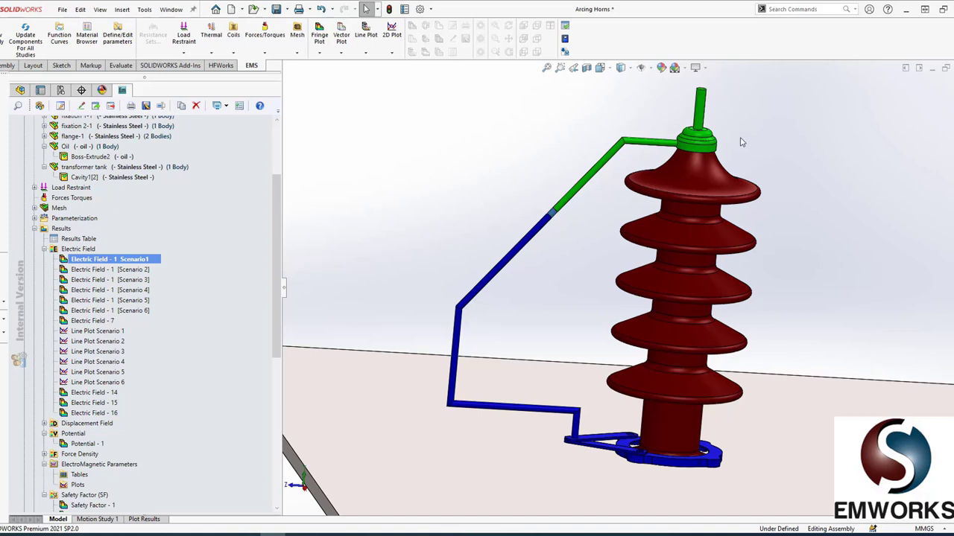
Check the Scenario 1 field plot settings, then display Electric Field - 1 [Scenario 2]
ctrl+click(122, 270)
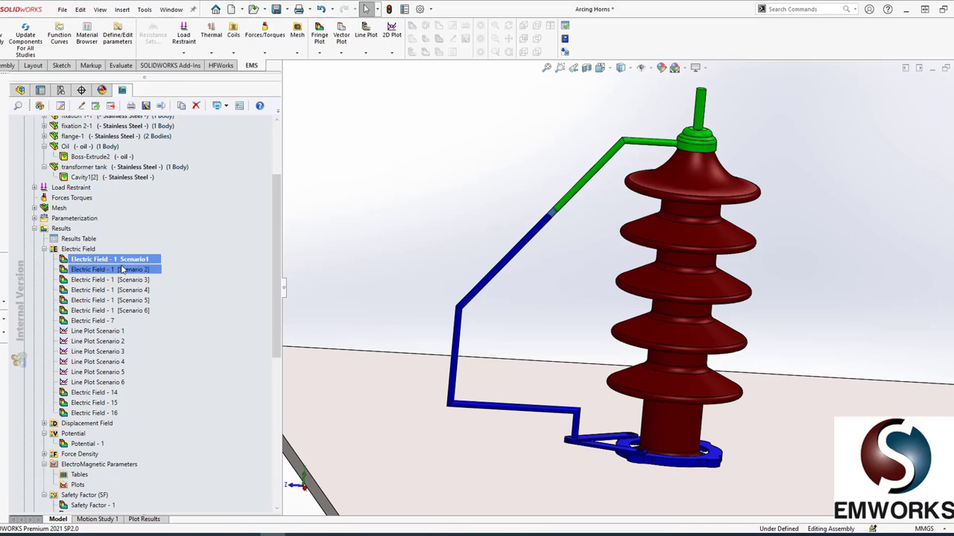
double_click(65, 263)
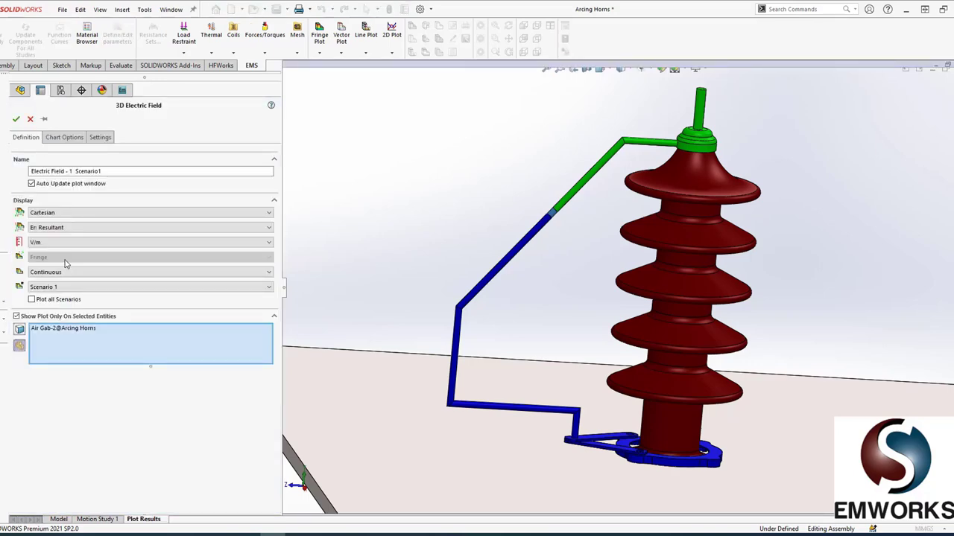
click(17, 120)
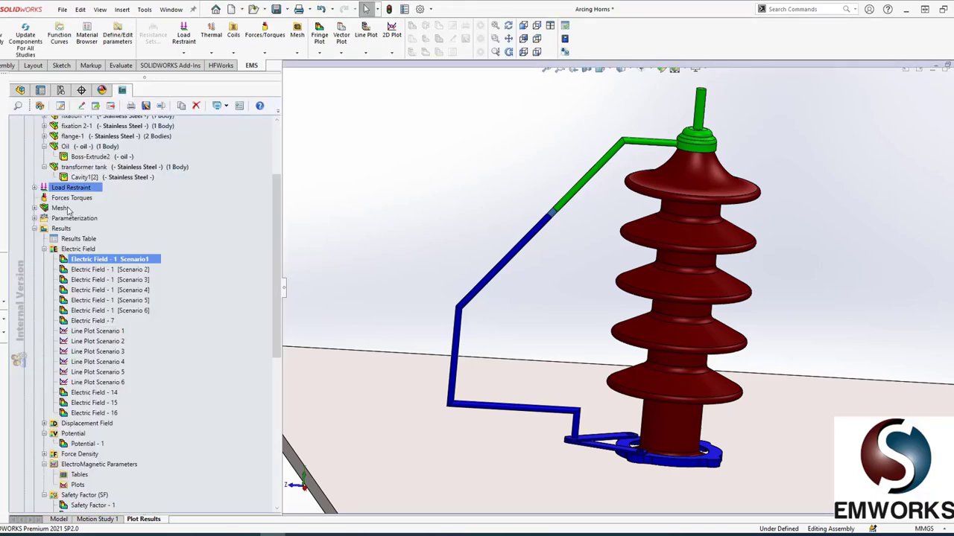
double_click(64, 269)
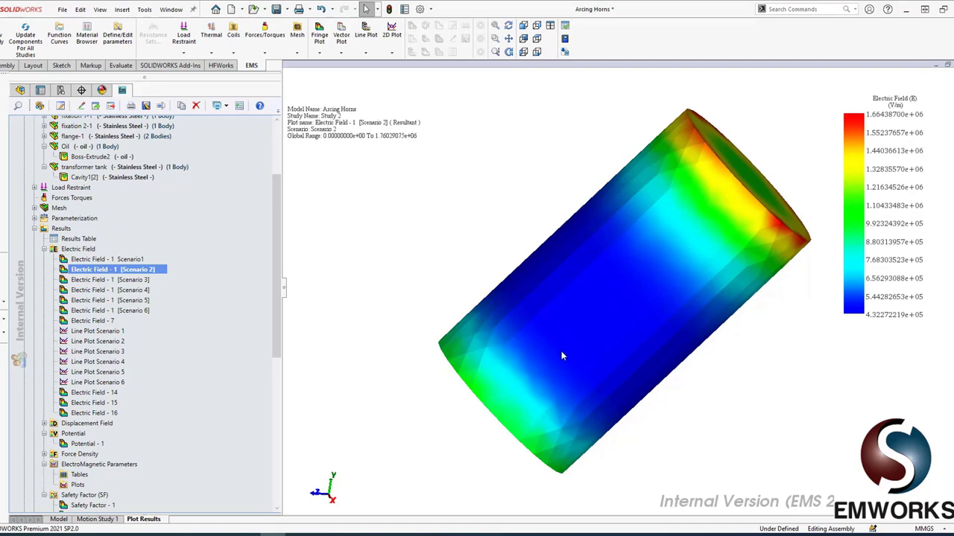
Create an unclipped 3D fringe field plot for Scenario 2, shown only on the 30 NF 250-1 insulator
right_click(93, 254)
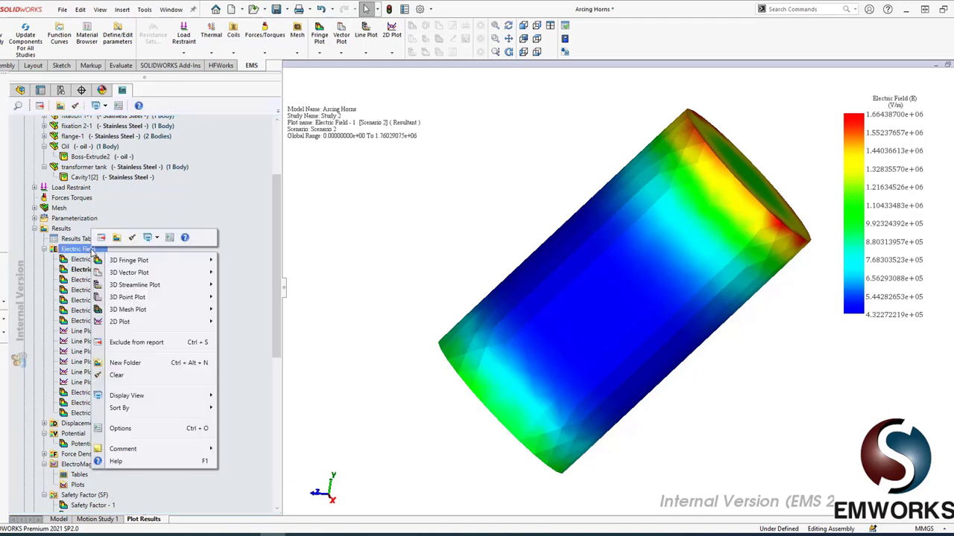
mouse_move(160, 261)
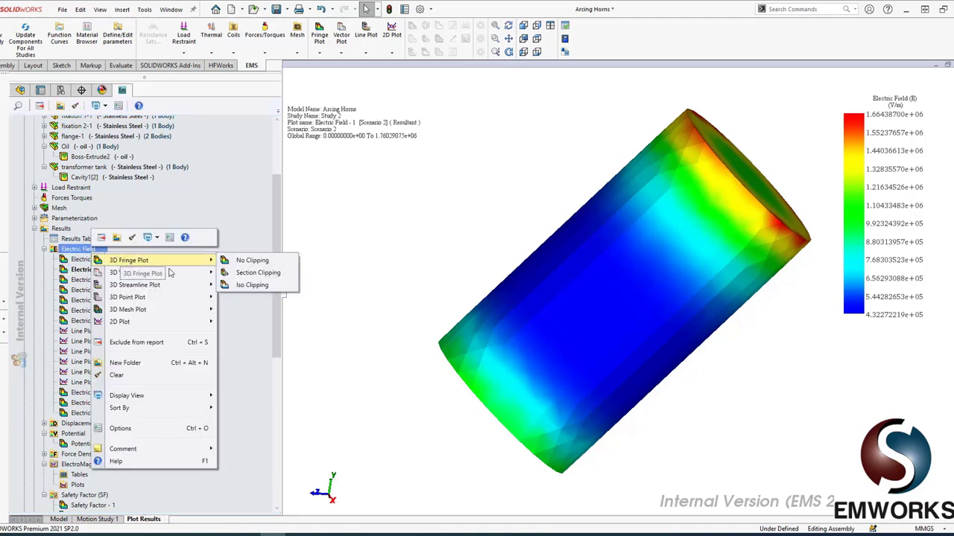
click(273, 261)
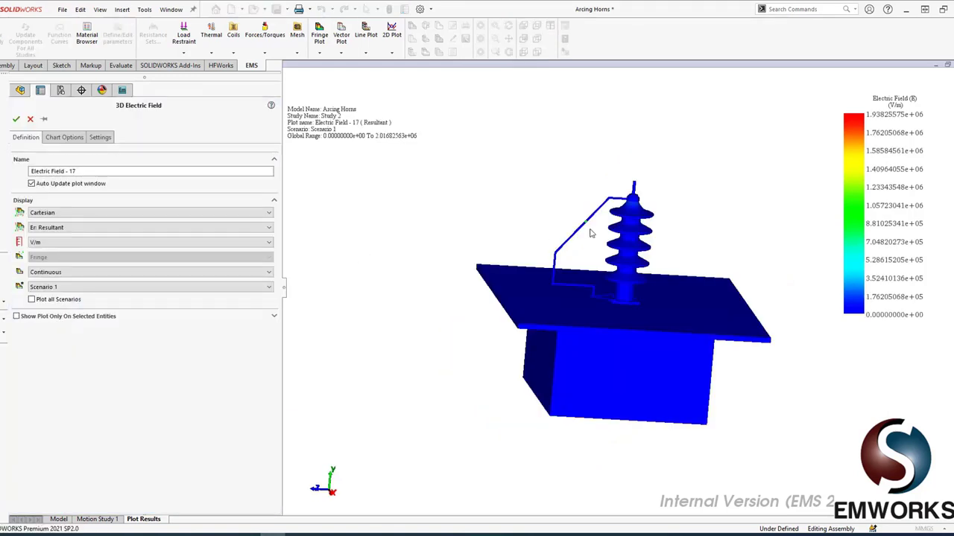
click(64, 287)
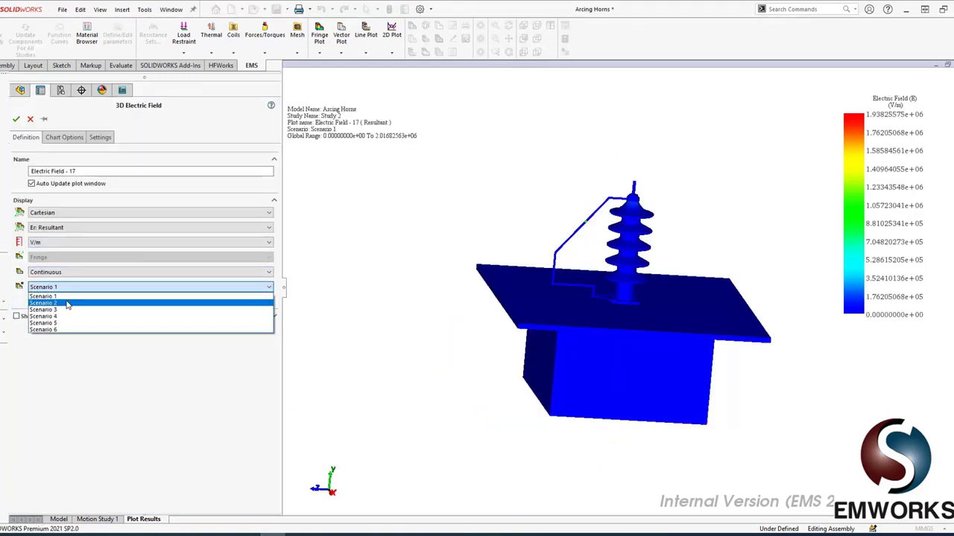
click(65, 301)
click(16, 316)
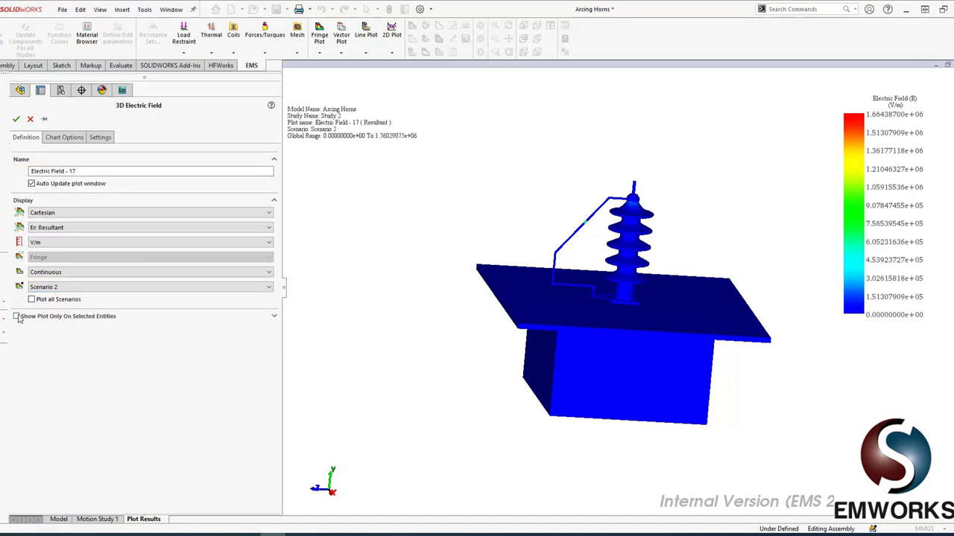
click(699, 190)
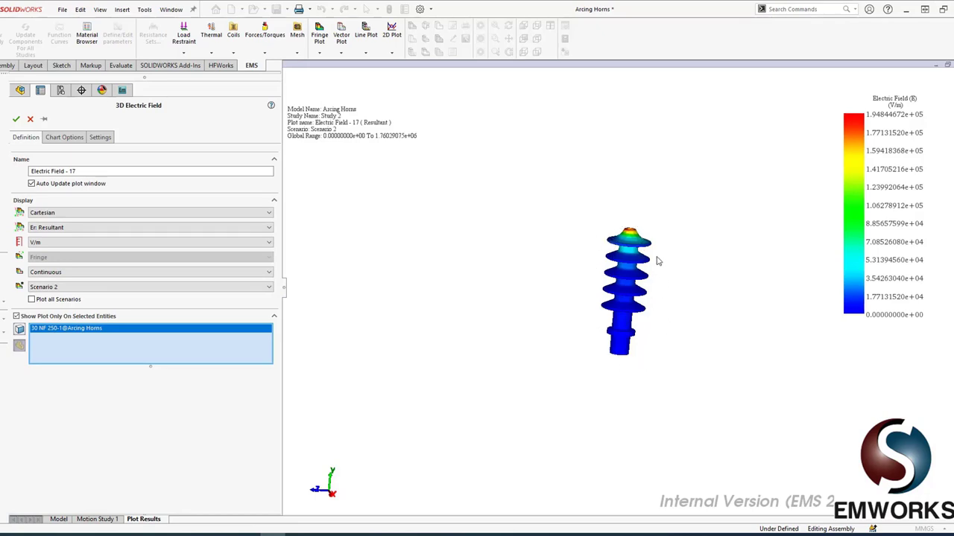
Accept Electric Field - 17, then show the Scenario 2 and Scenario 3 air-gap field plots
click(15, 119)
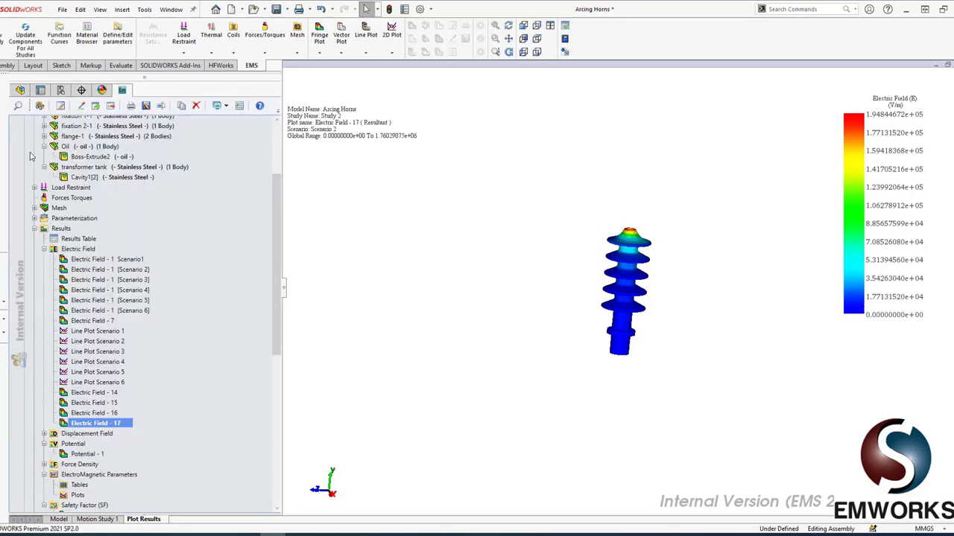
click(62, 272)
double_click(63, 273)
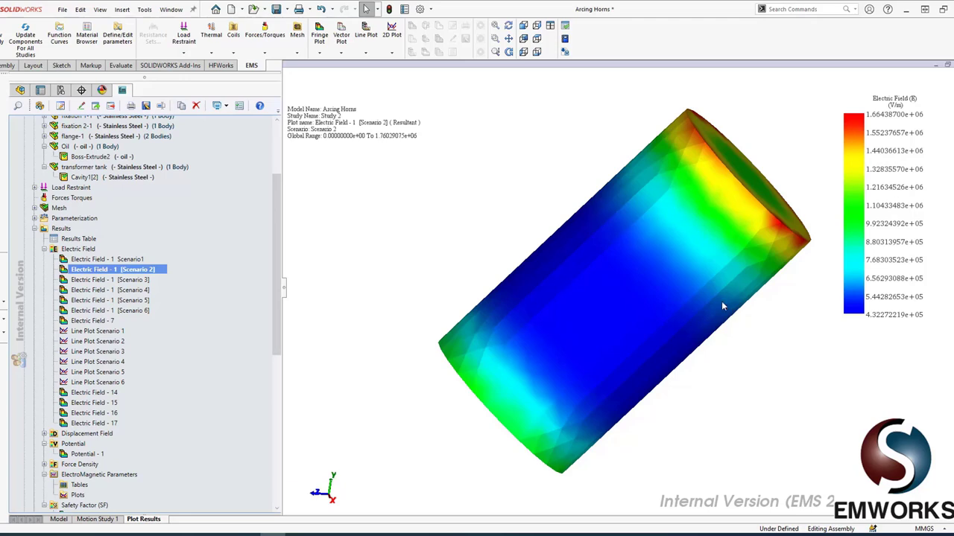
click(64, 281)
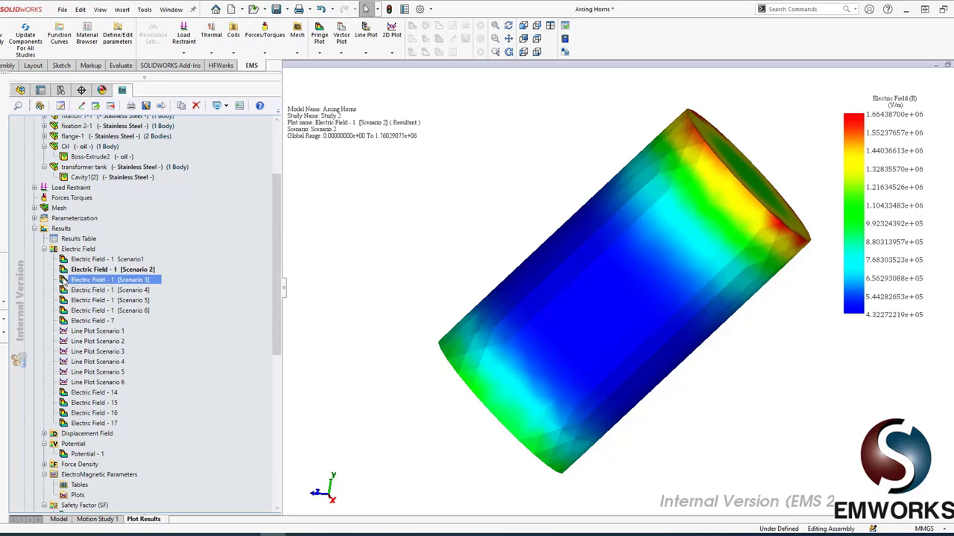
double_click(64, 280)
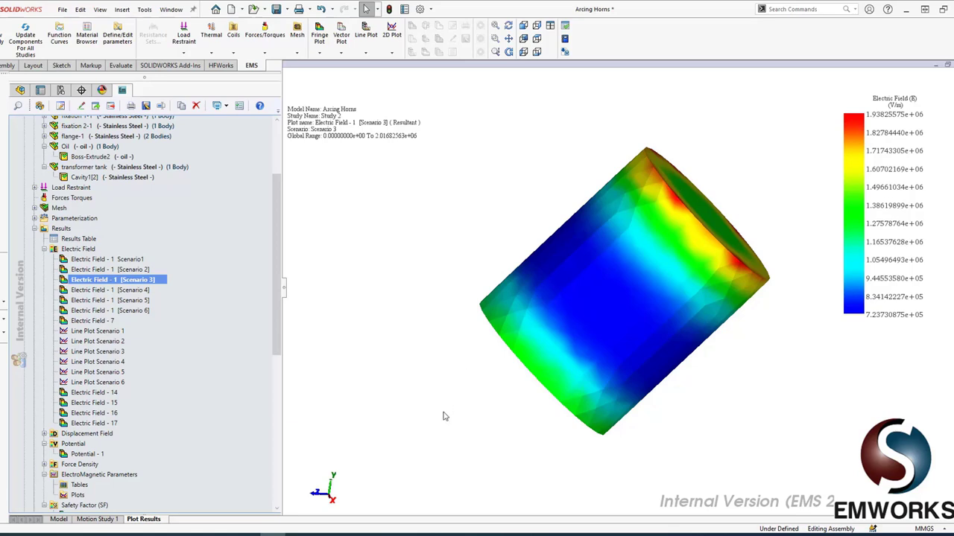
Display the Electric Field - 1 [Scenario 4] air-gap plot, ranging 2.59e+06 to 9.99e+06 V/m
double_click(63, 290)
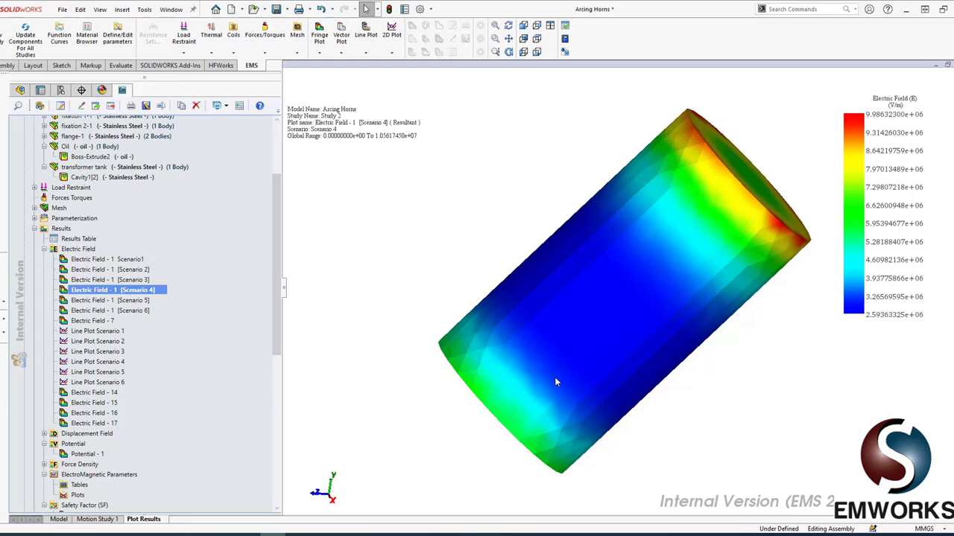
Show the Scenario 5 air-gap field plot, then the Scenario 6 plot
double_click(64, 301)
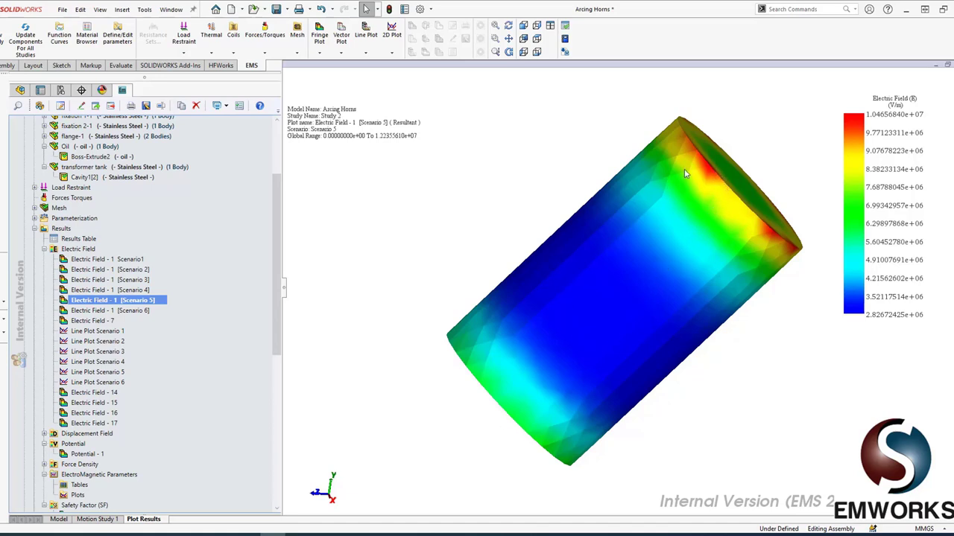
click(67, 312)
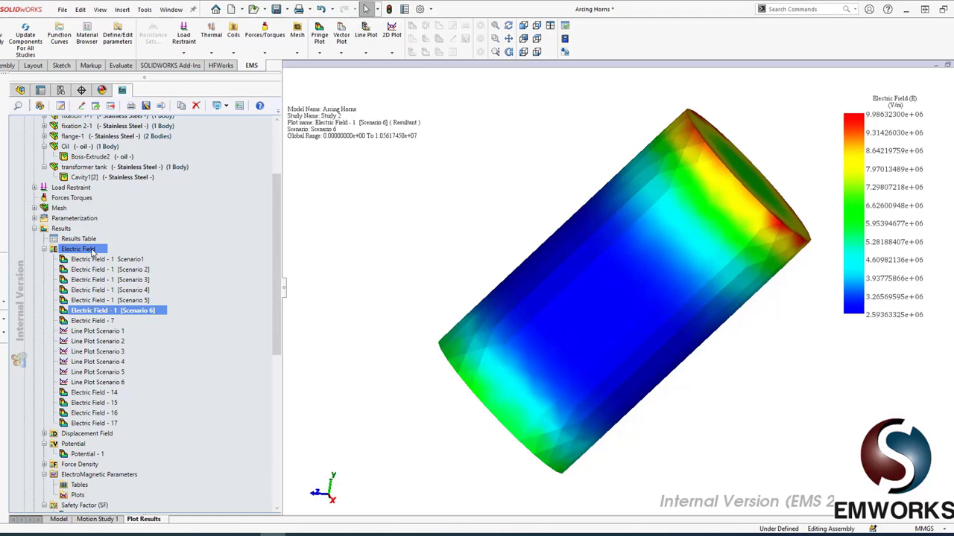
Start a new Linear 2D plot of the Electric Field results
right_click(93, 250)
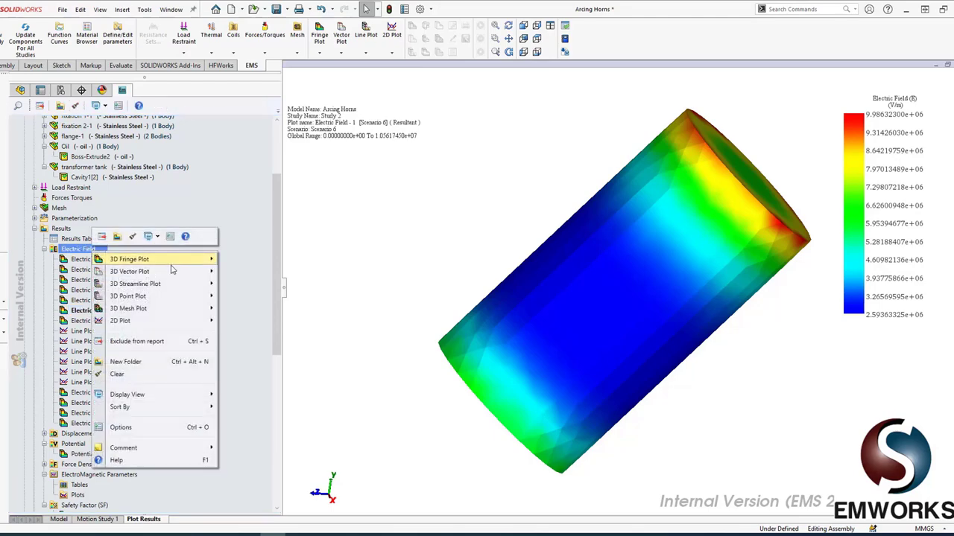
mouse_move(183, 321)
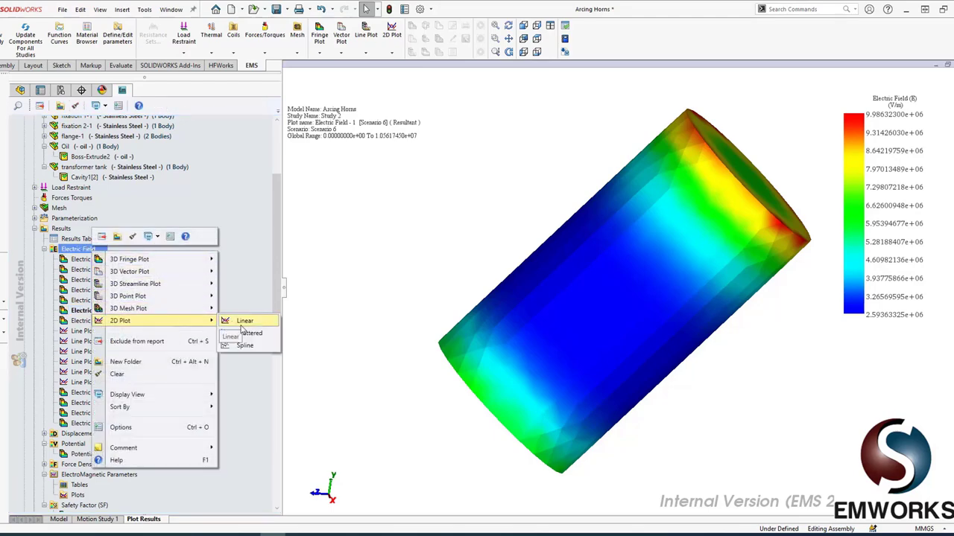
click(241, 325)
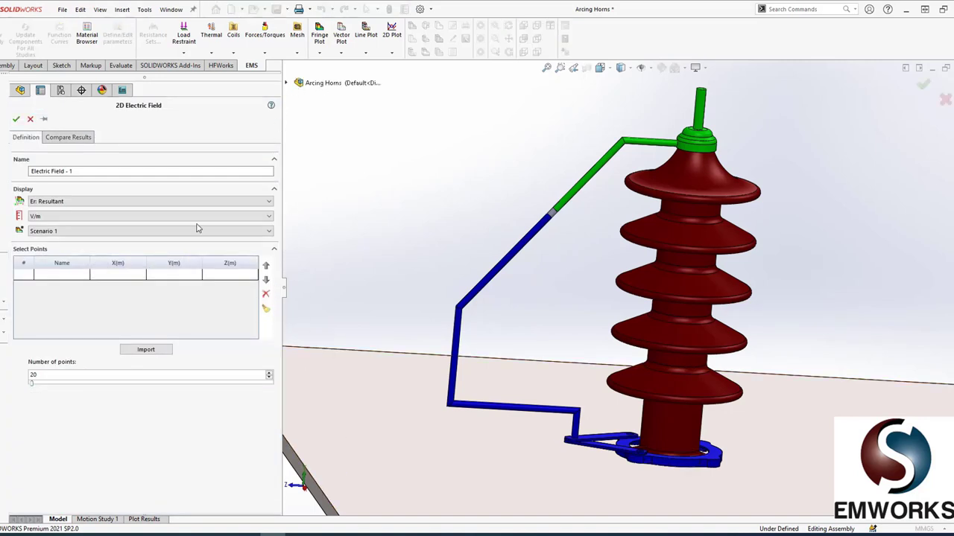
Use Point1 and Point2 as the line endpoints, keep 20 points, and compute the chart
click(286, 83)
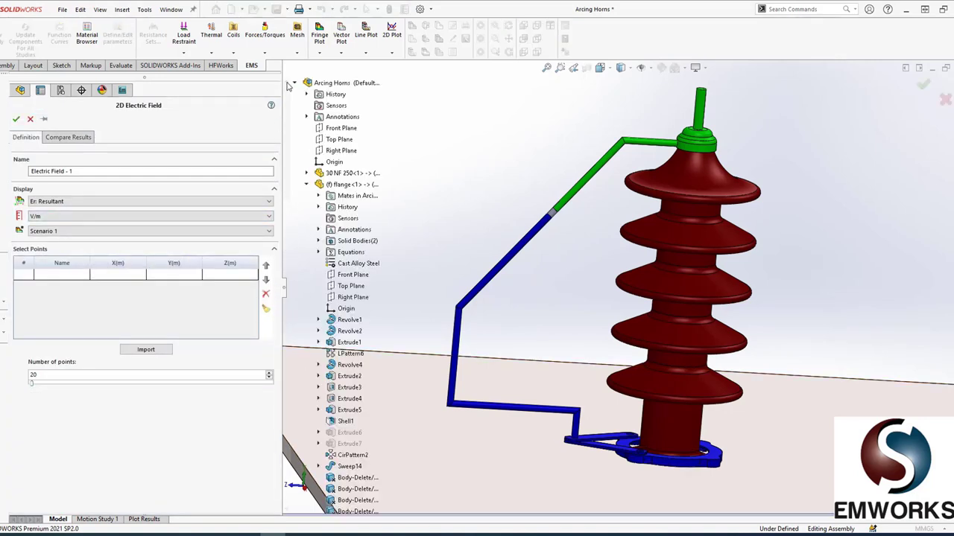
click(121, 9)
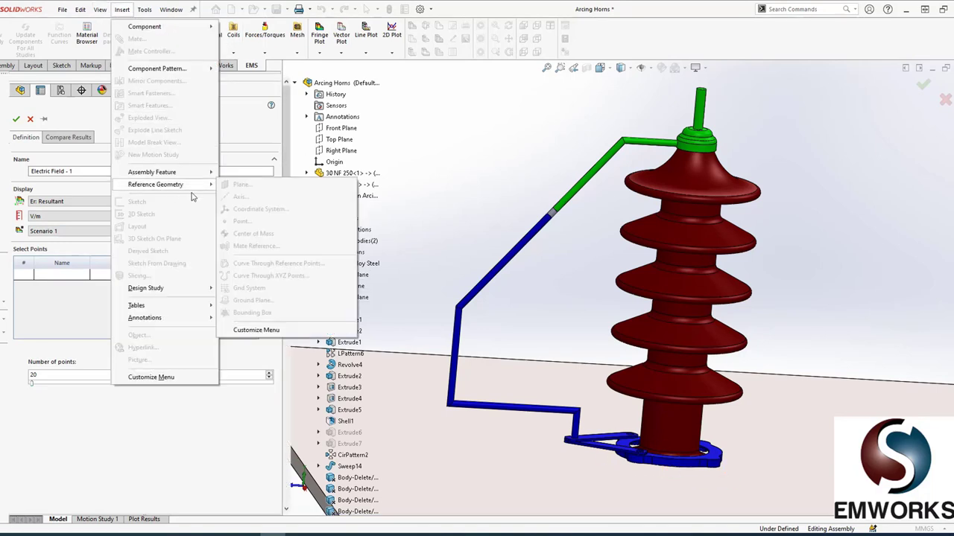
click(405, 156)
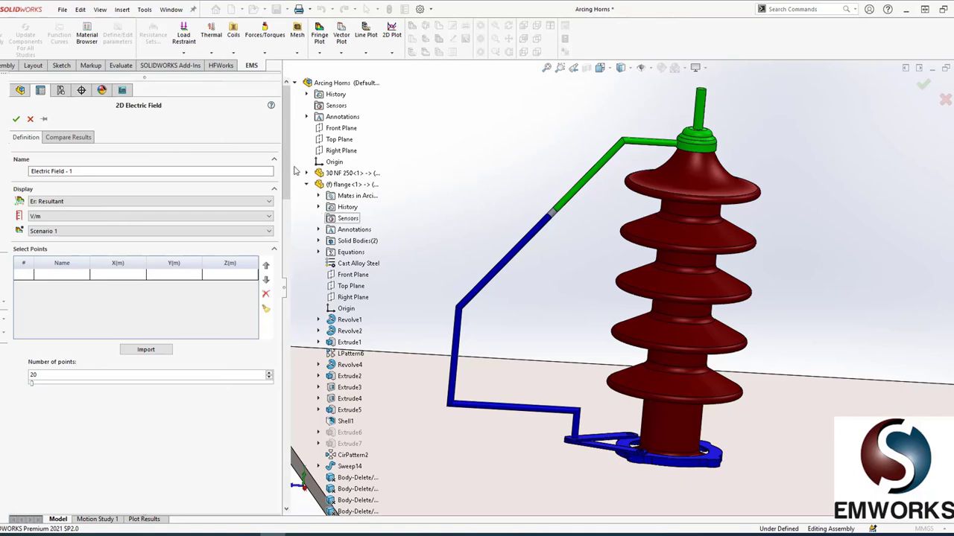
scroll(342, 298, down, 12)
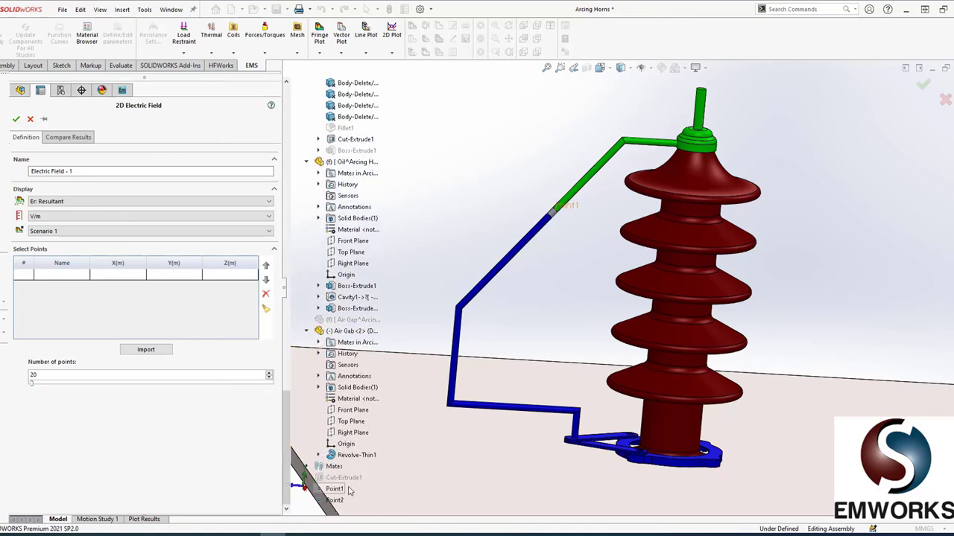
click(334, 488)
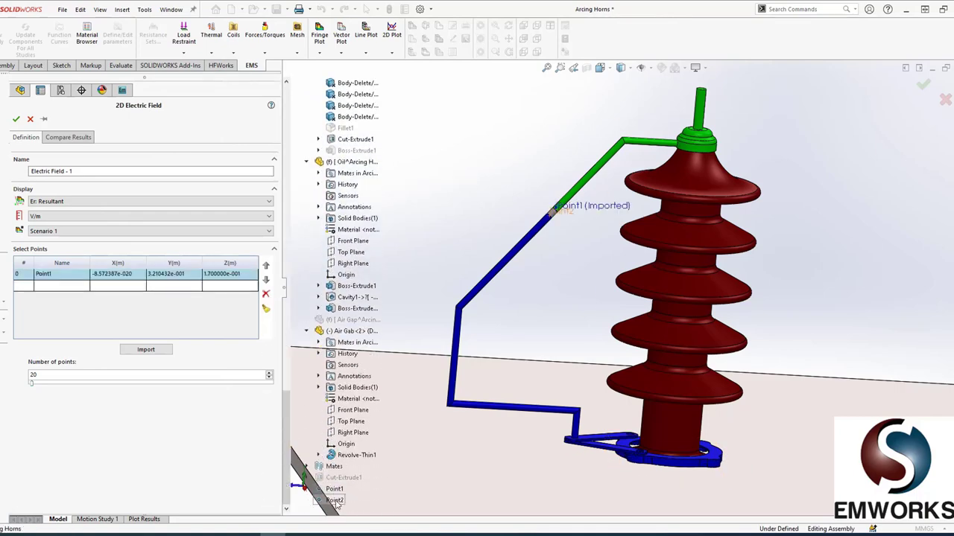
click(335, 500)
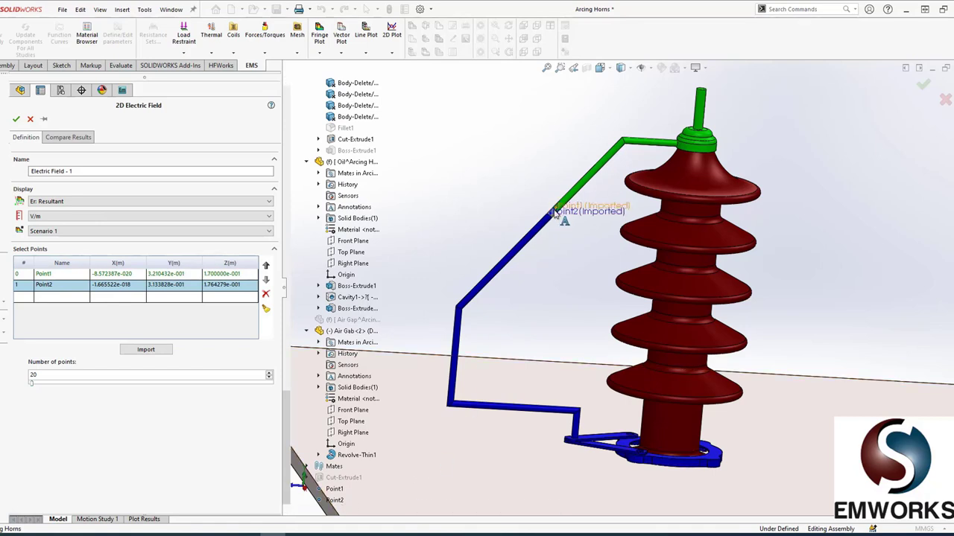
click(16, 121)
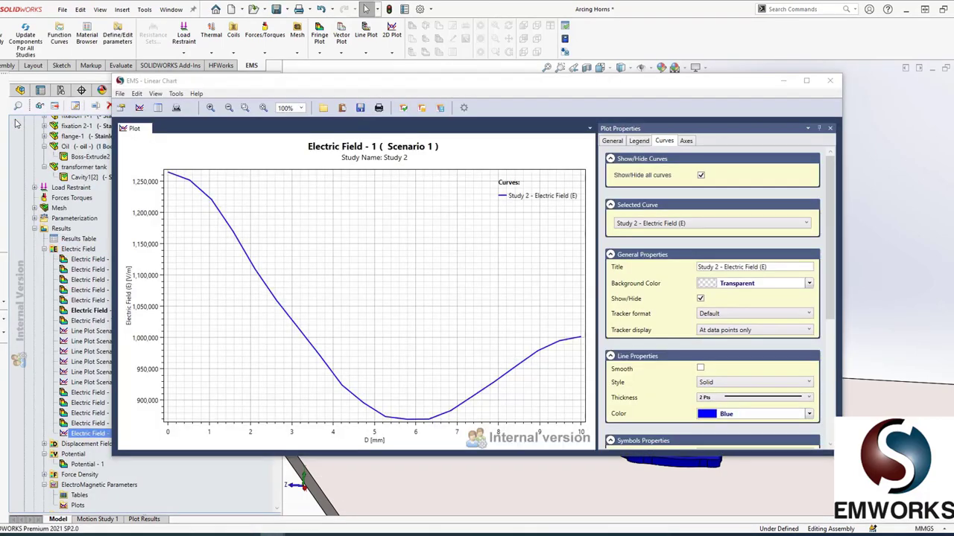
Trace field values along the Scenario 1 curve with the tracker, toward D≈8.95 mm
click(169, 176)
click(168, 175)
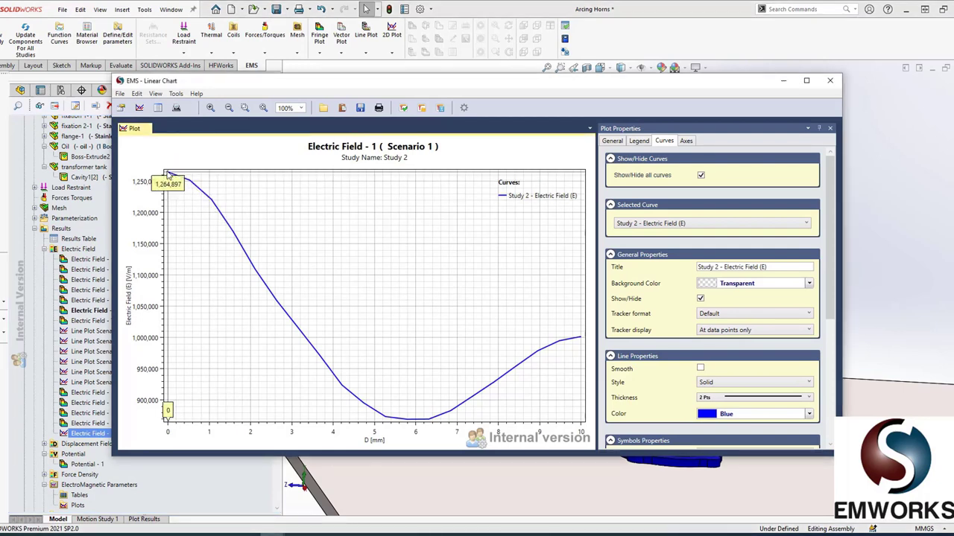
drag(169, 175, 315, 341)
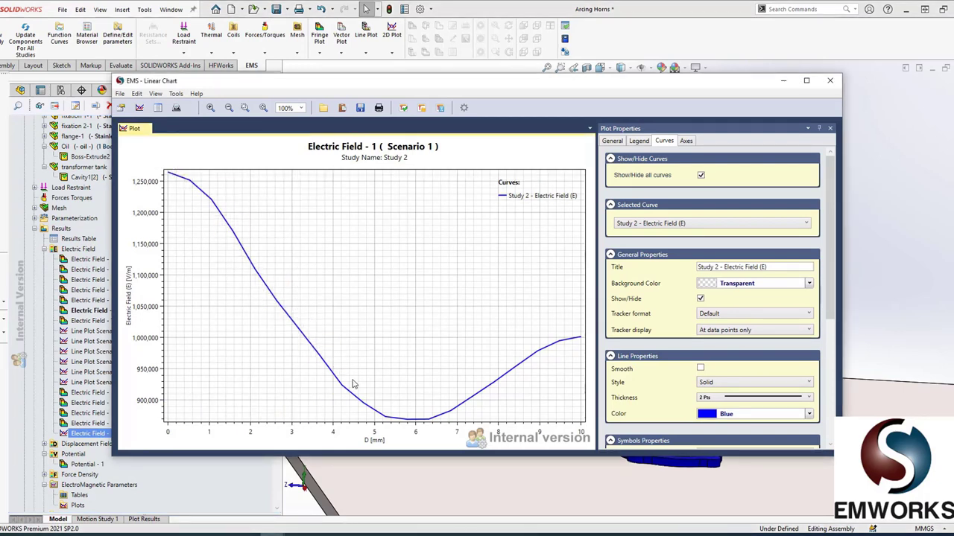
mouse_move(407, 416)
mouse_down()
mouse_move(436, 415)
mouse_move(584, 341)
mouse_move(393, 420)
mouse_up()
drag(195, 187, 185, 183)
Review the curve-point values in the Listing table, then close the Scenario 1 chart
click(157, 108)
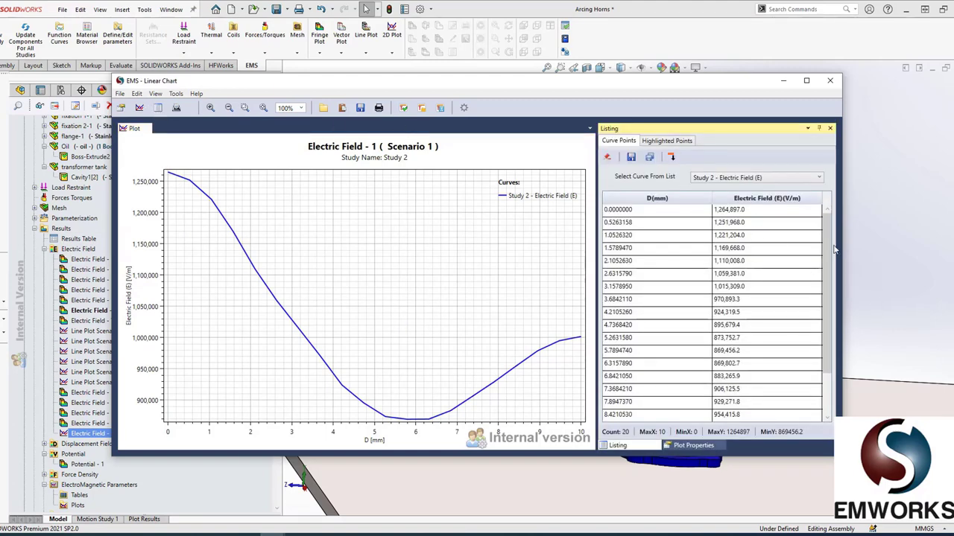
drag(829, 264, 823, 429)
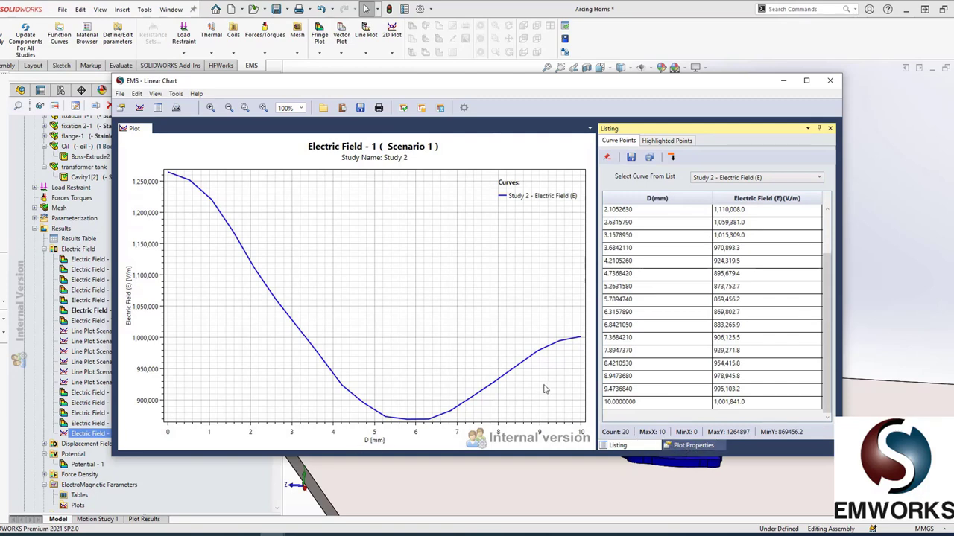
click(830, 80)
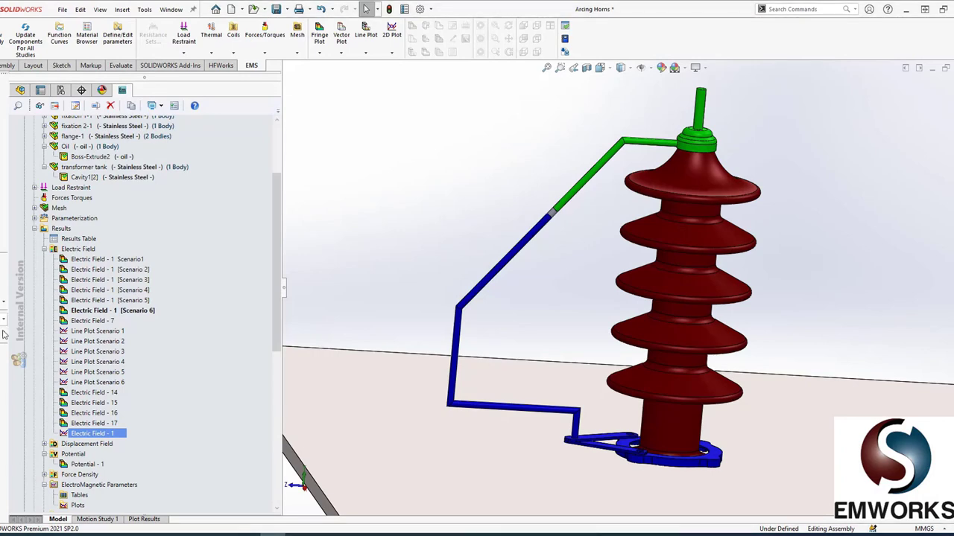
Open the Line Plot Scenario 2, 3 and 4 charts in turn
double_click(67, 343)
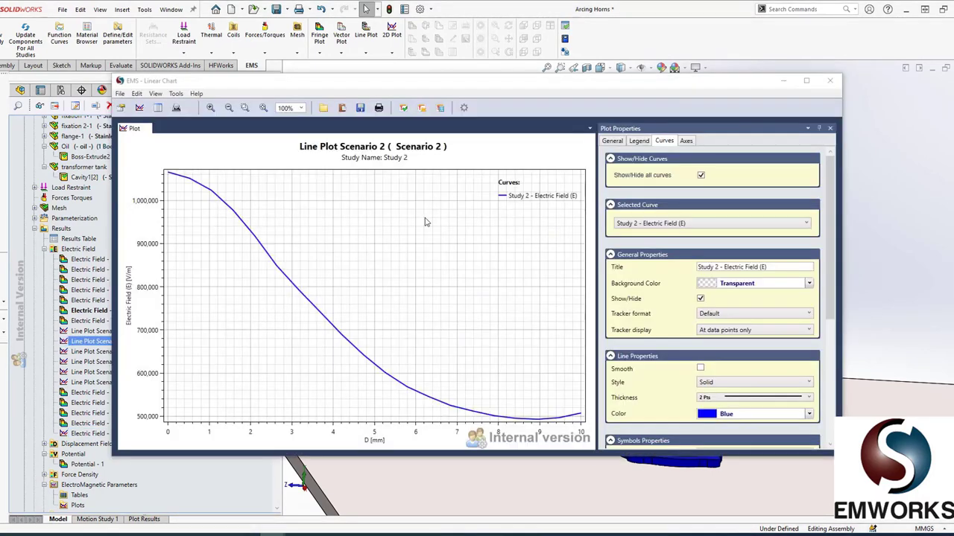
click(831, 80)
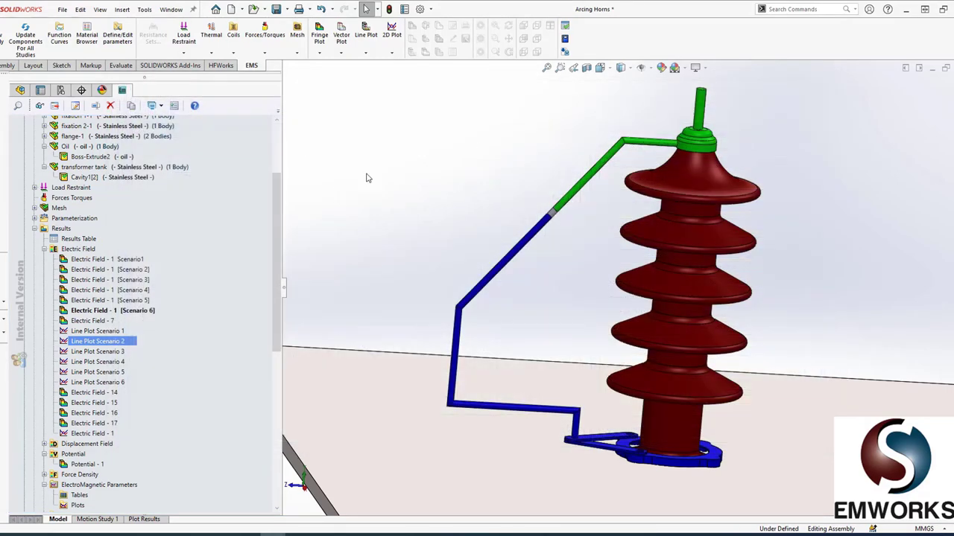
double_click(65, 352)
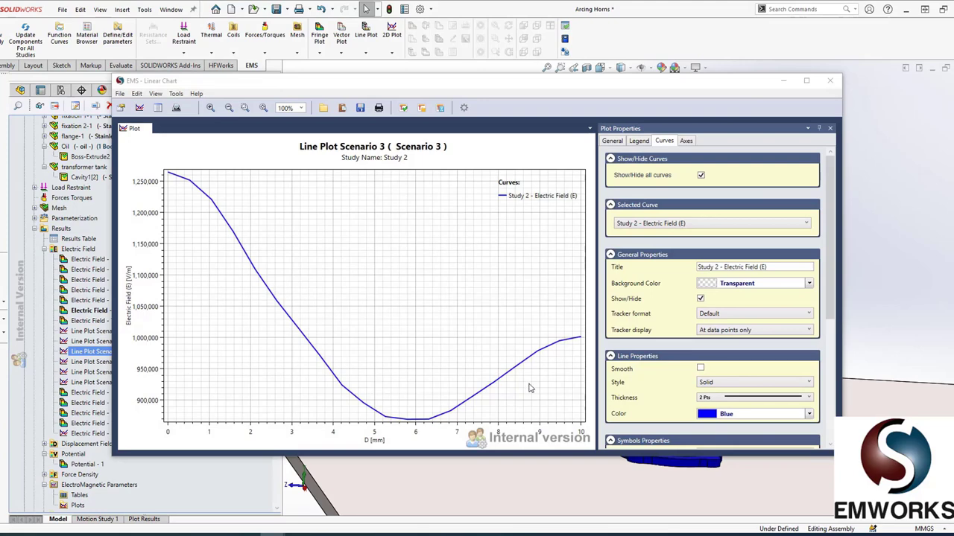
click(830, 80)
double_click(65, 362)
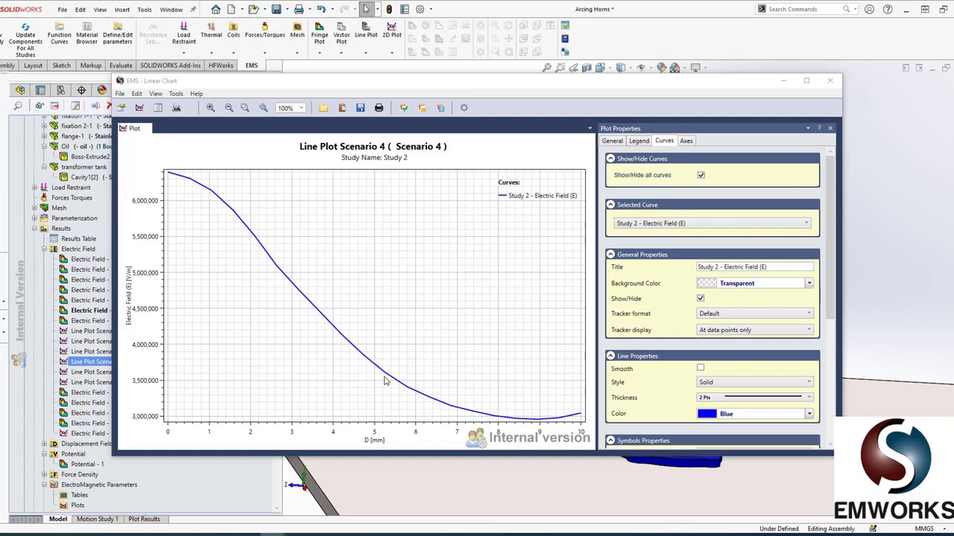
Read Scenario 4 field values at D 8.42 and 8.947 mm, list the points, and close the chart
click(423, 400)
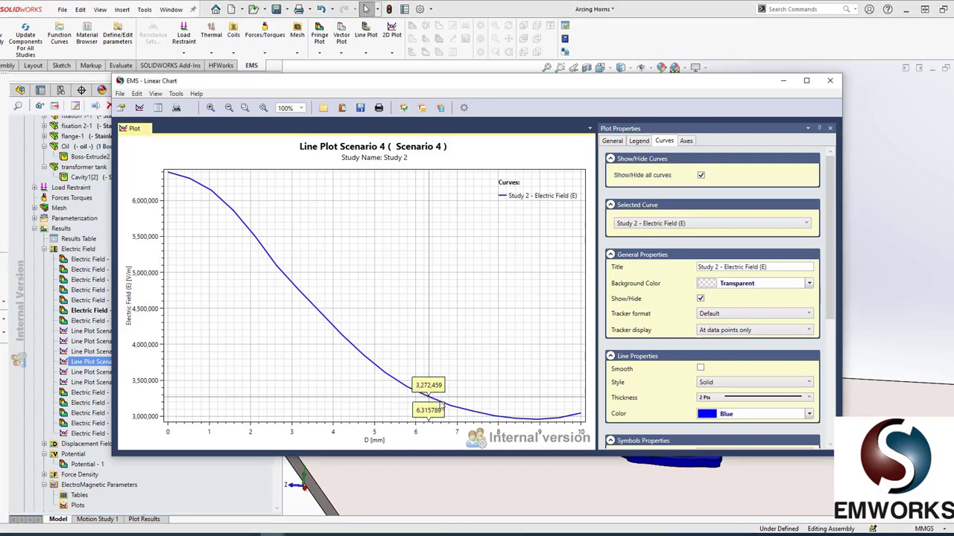
click(539, 423)
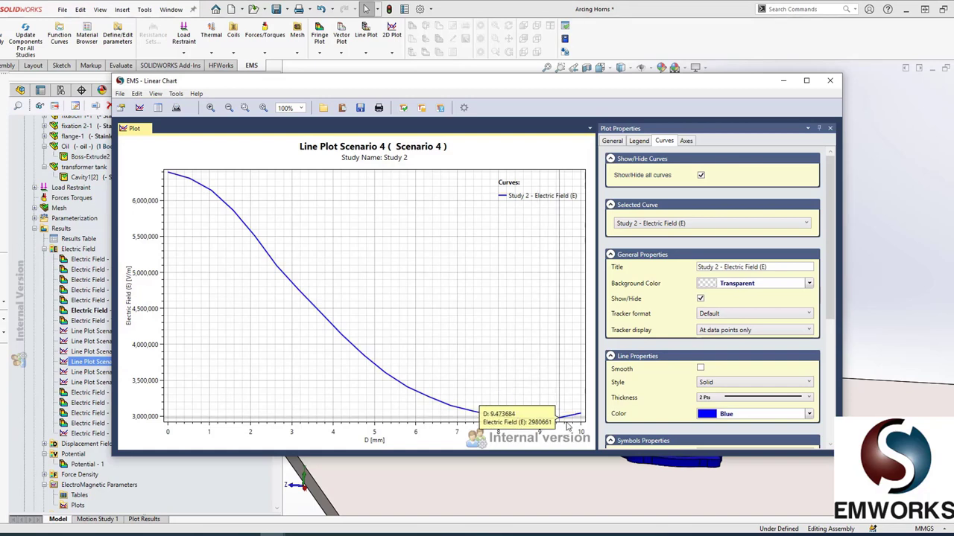
click(534, 424)
drag(534, 424, 547, 424)
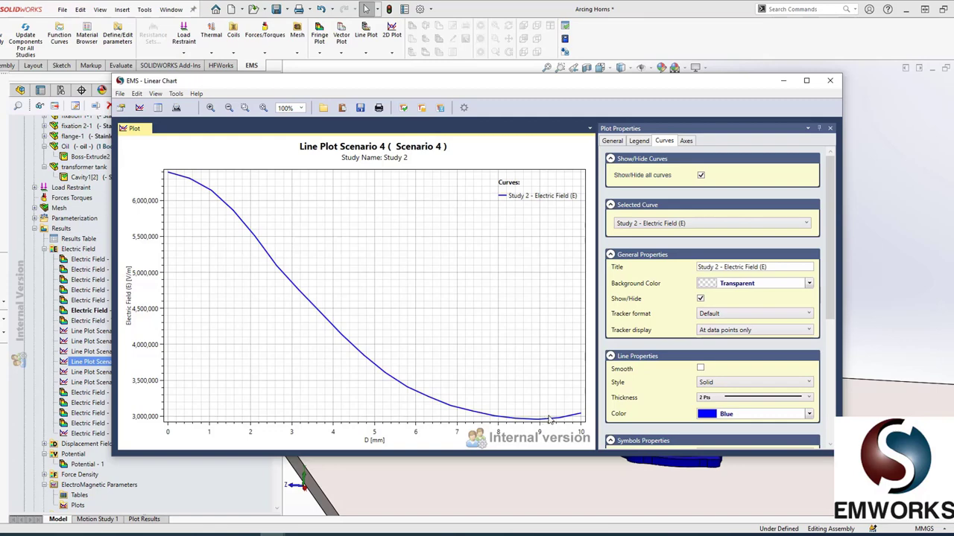
click(157, 108)
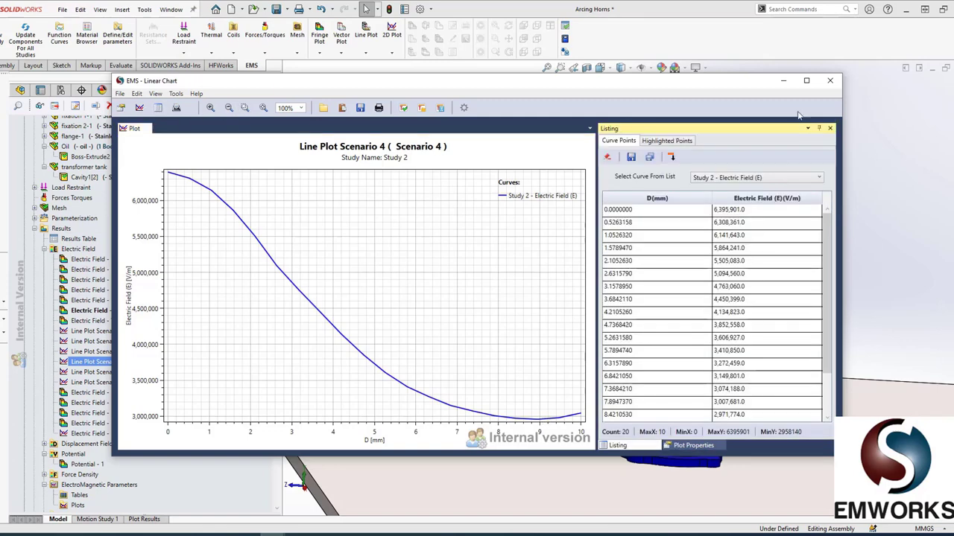
click(827, 81)
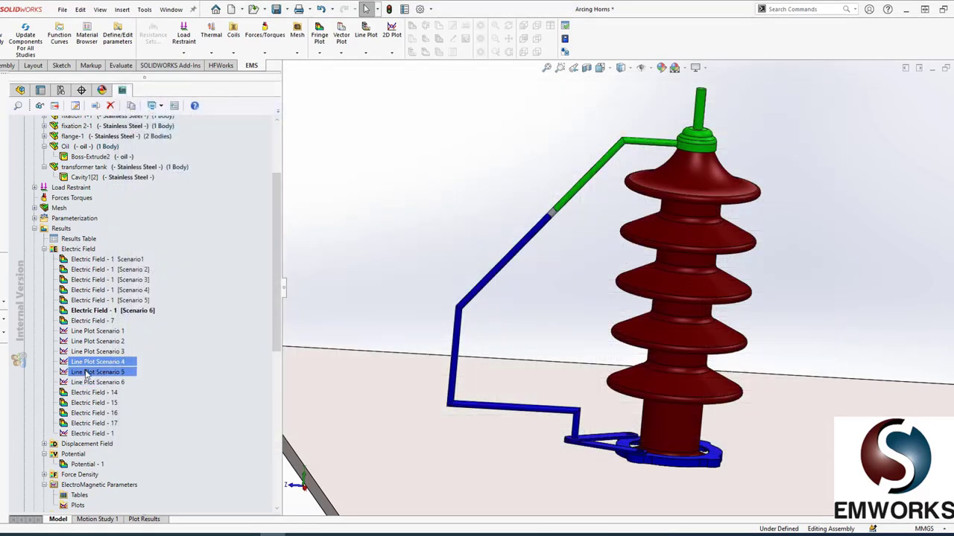
Trace the Scenario 5 line plot from D≈4.5 to 9.47 mm, review its listing, then close it
double_click(66, 373)
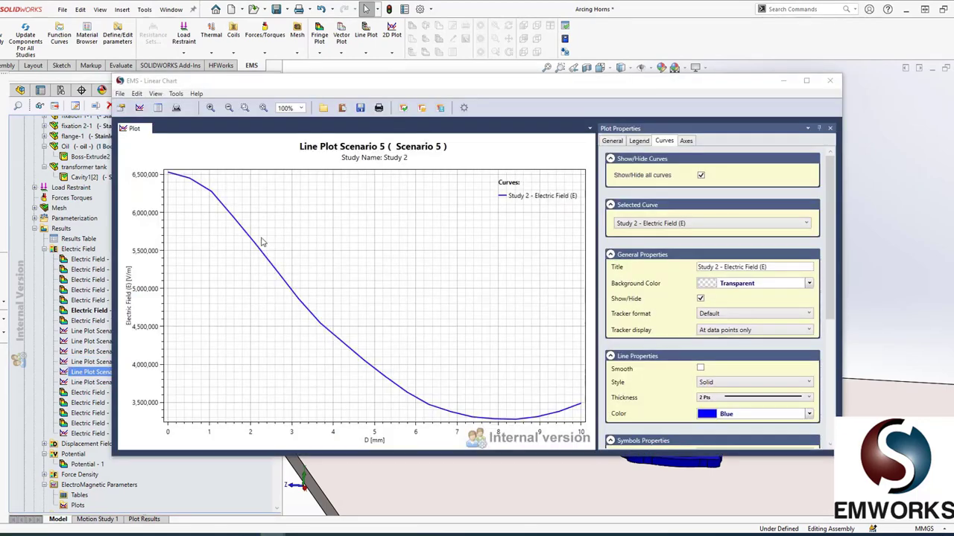
drag(328, 322, 479, 415)
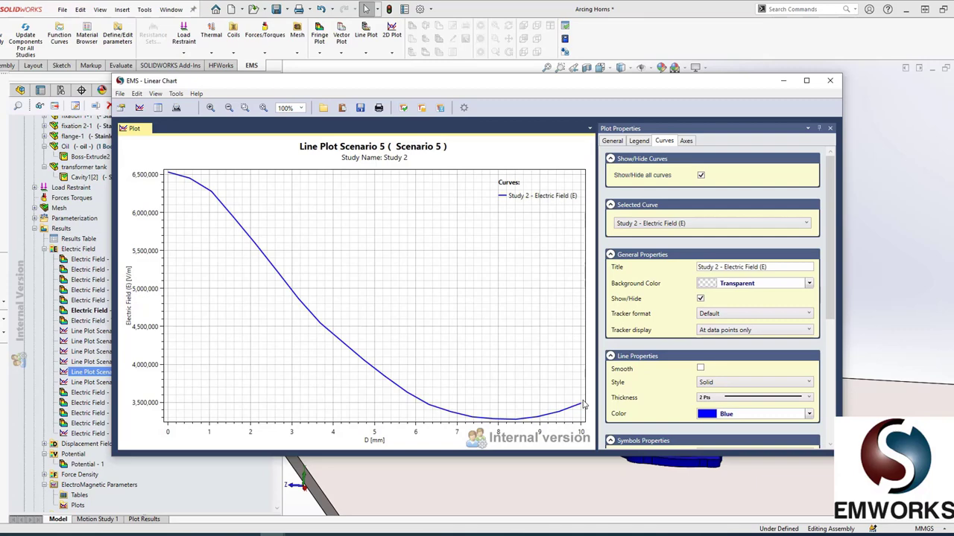
click(158, 108)
drag(824, 252, 833, 338)
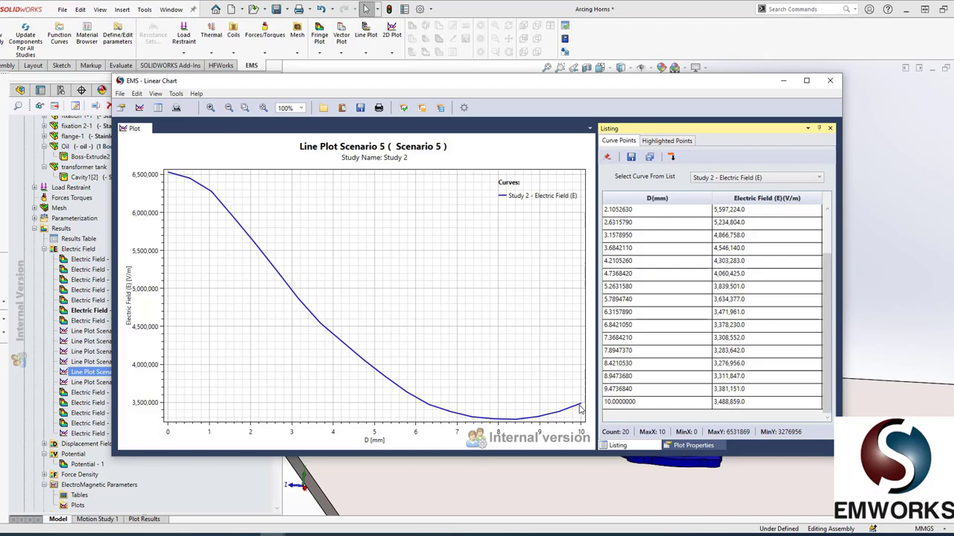
click(830, 80)
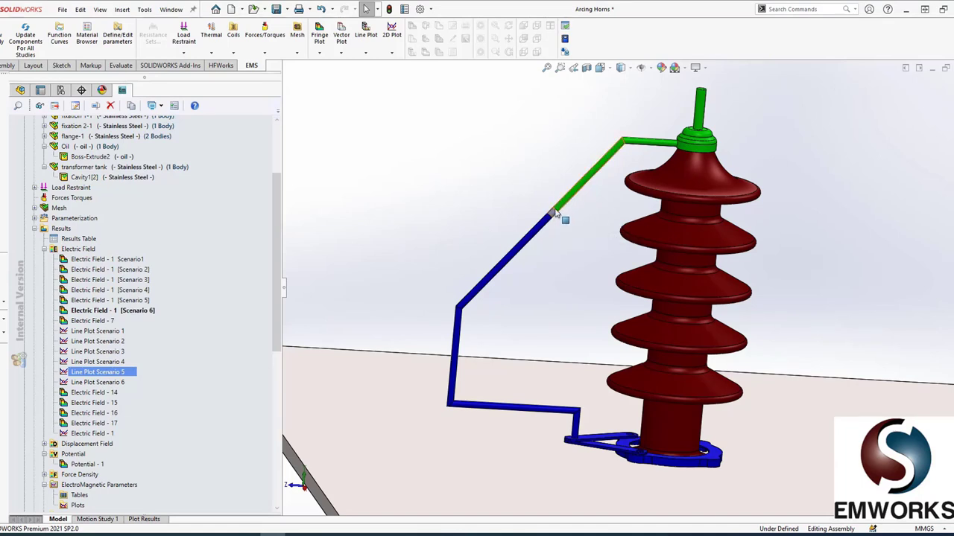
double_click(76, 383)
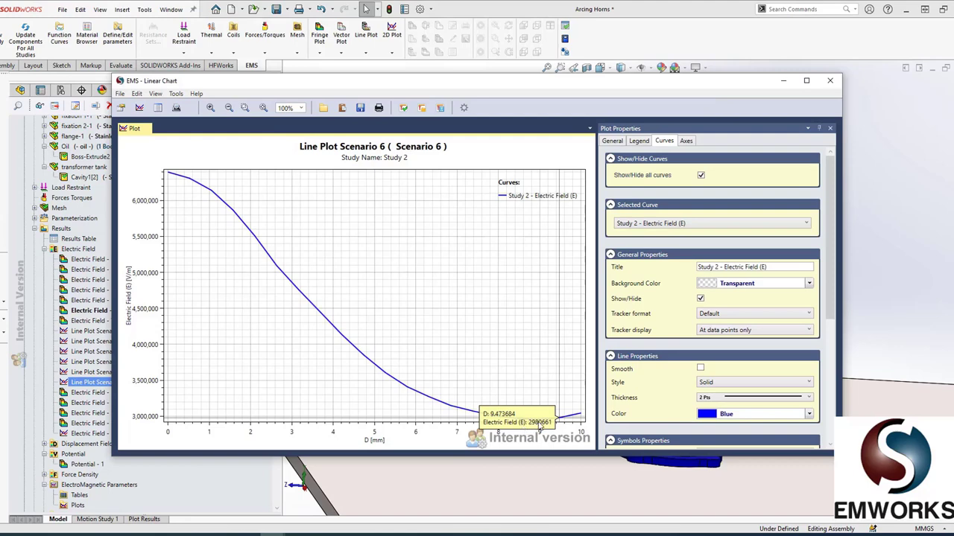
click(834, 80)
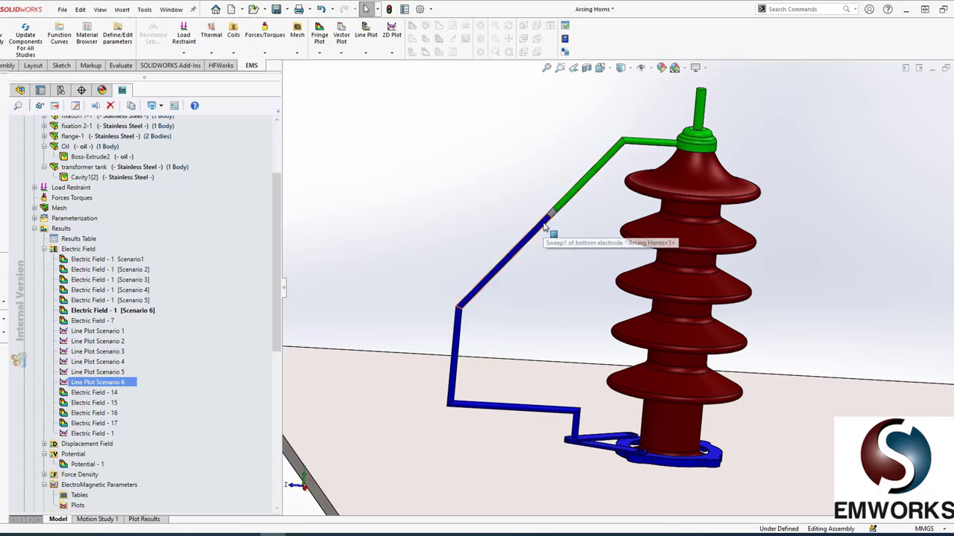
click(102, 250)
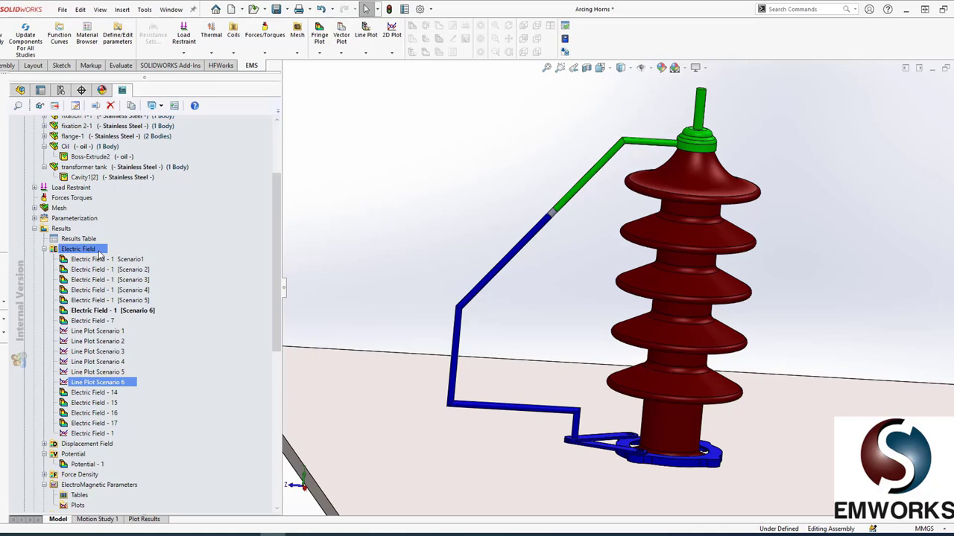
Plot the Scenario 5 electric field as an unclipped 3D fringe on the 30 NF 250-1 insulator only
right_click(95, 252)
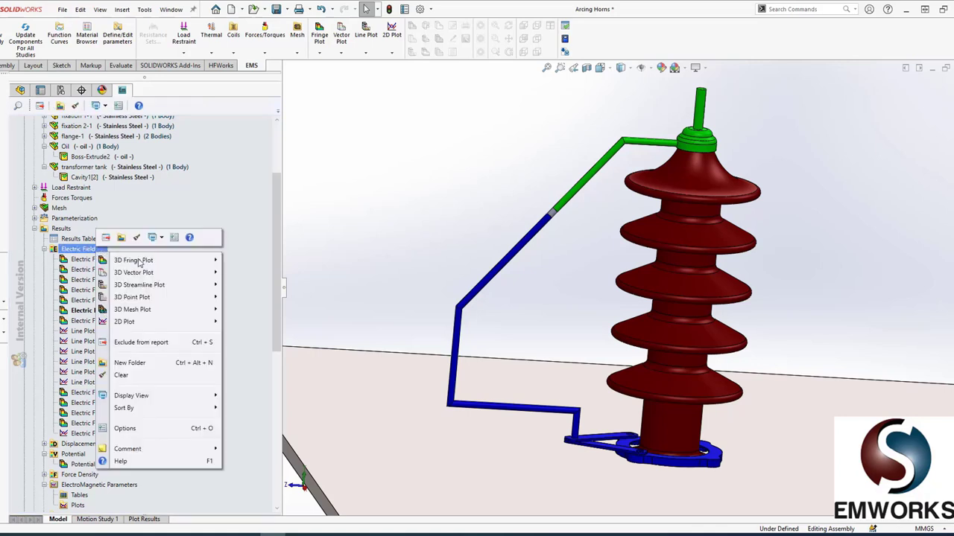
mouse_move(168, 263)
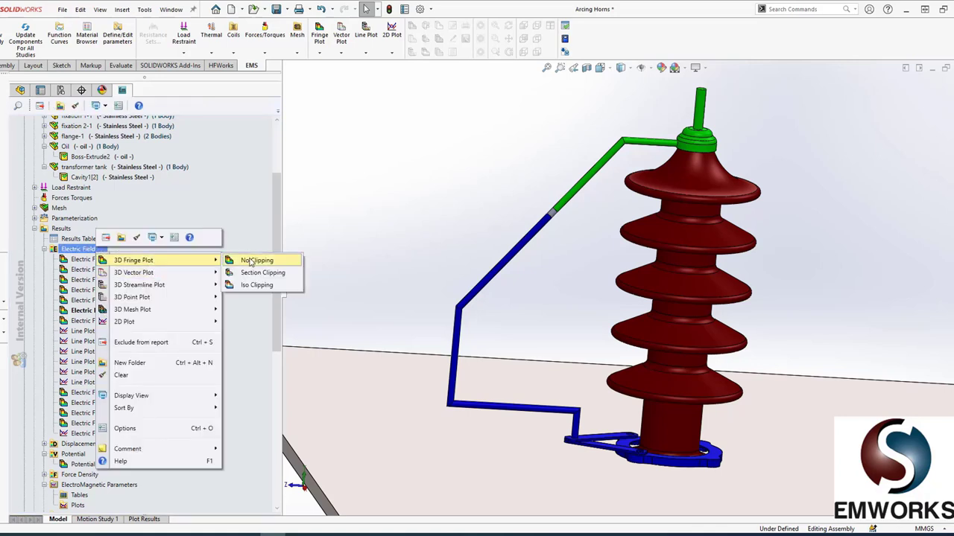
click(246, 261)
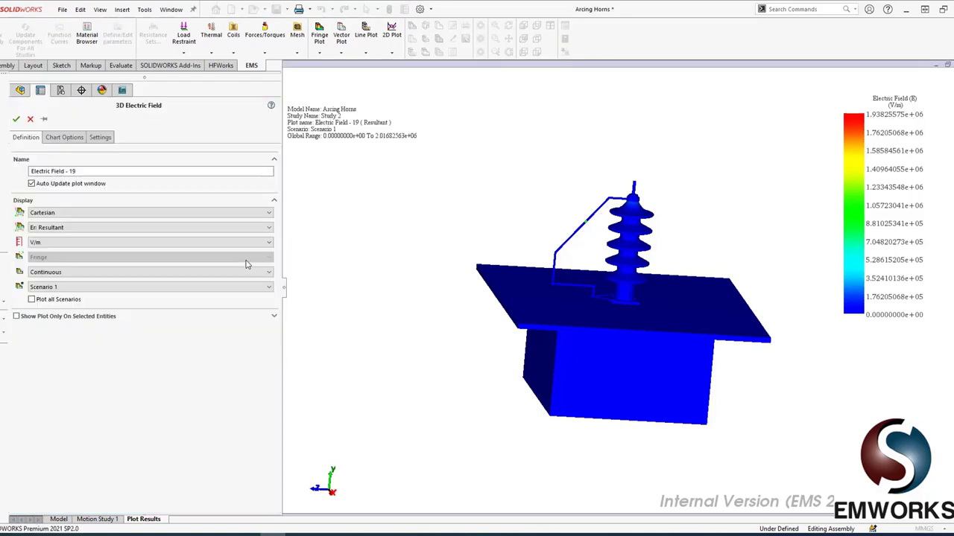
click(117, 288)
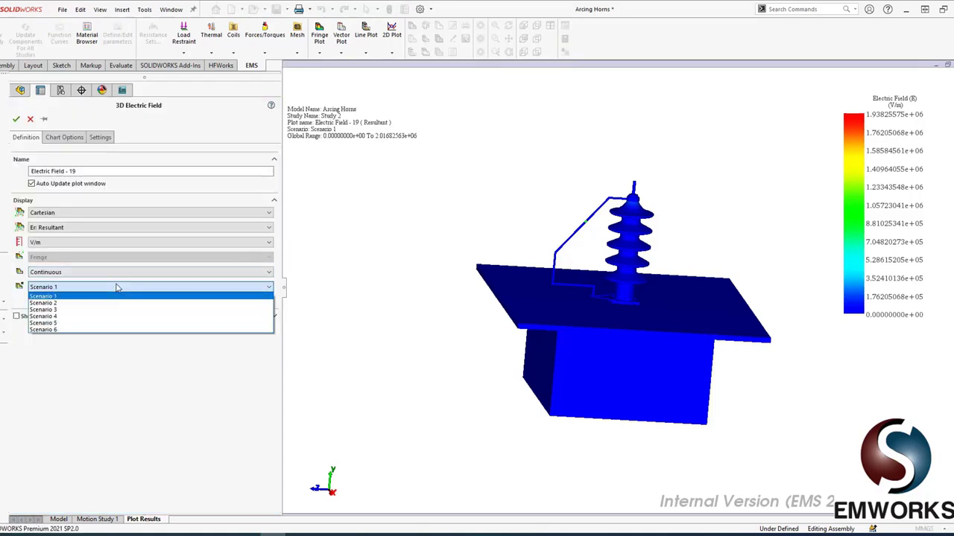
click(108, 323)
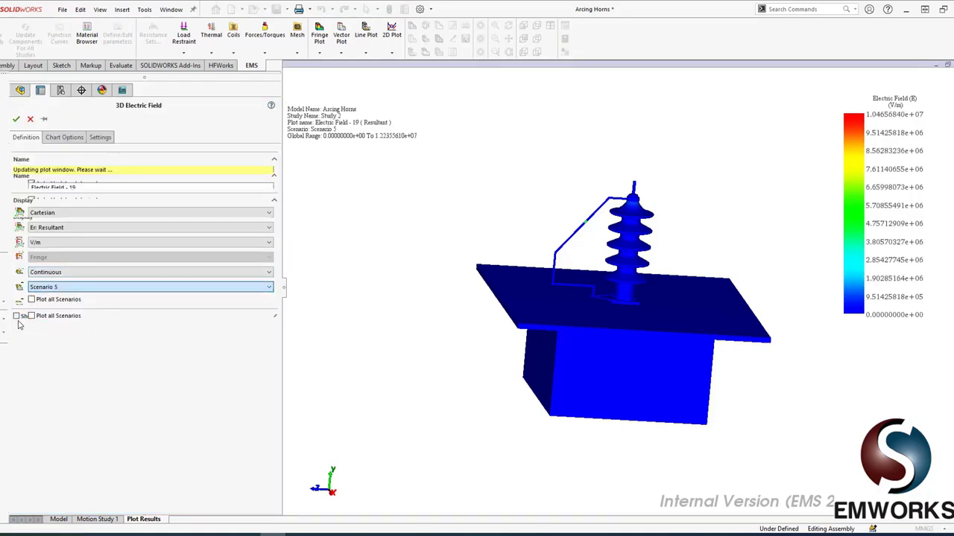
click(60, 317)
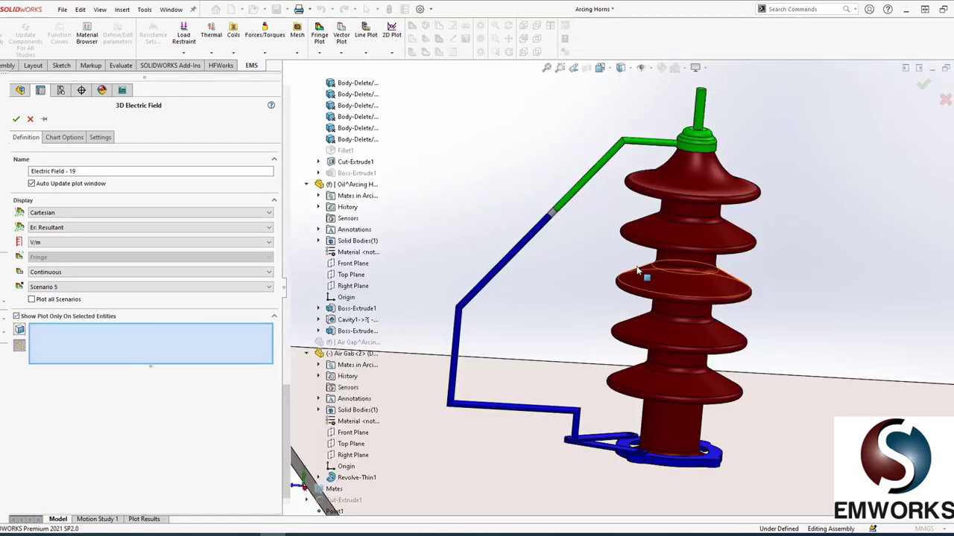
click(692, 196)
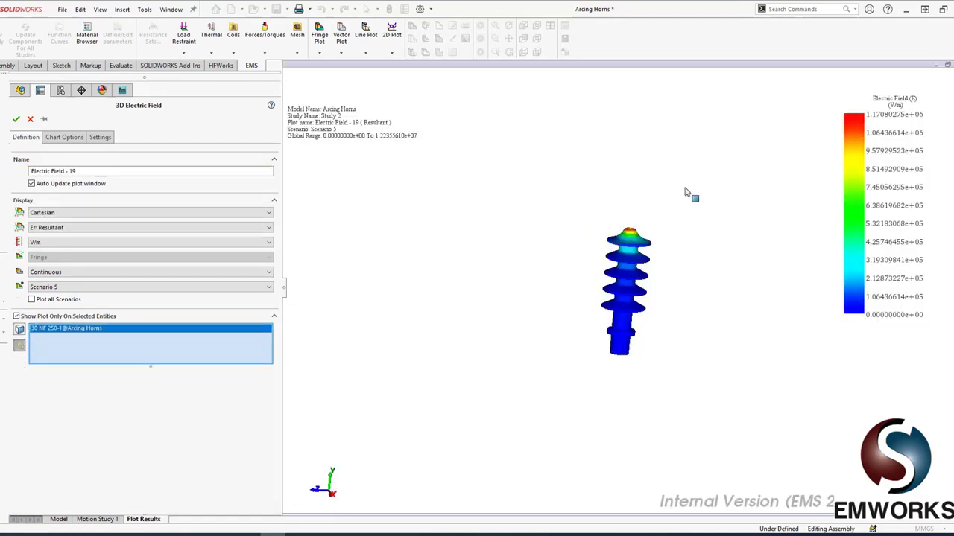
right_click(526, 208)
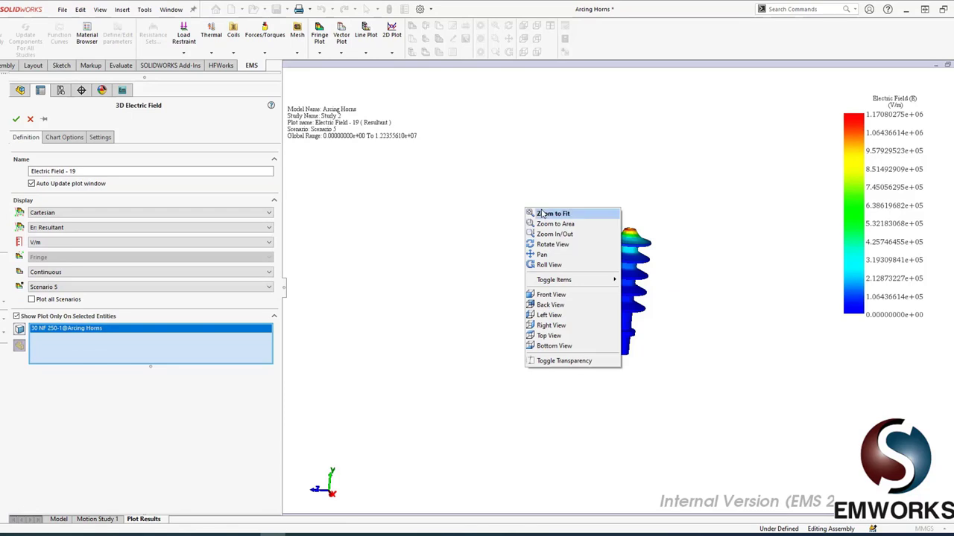
click(542, 212)
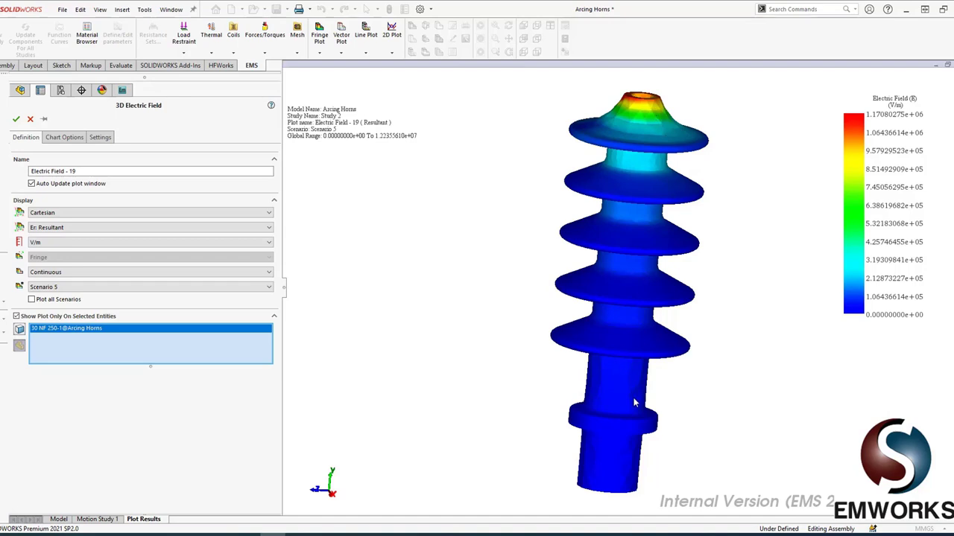
Keep the insulator plot and start an unclipped electric-field vector plot limited to Air Gab-2
click(17, 117)
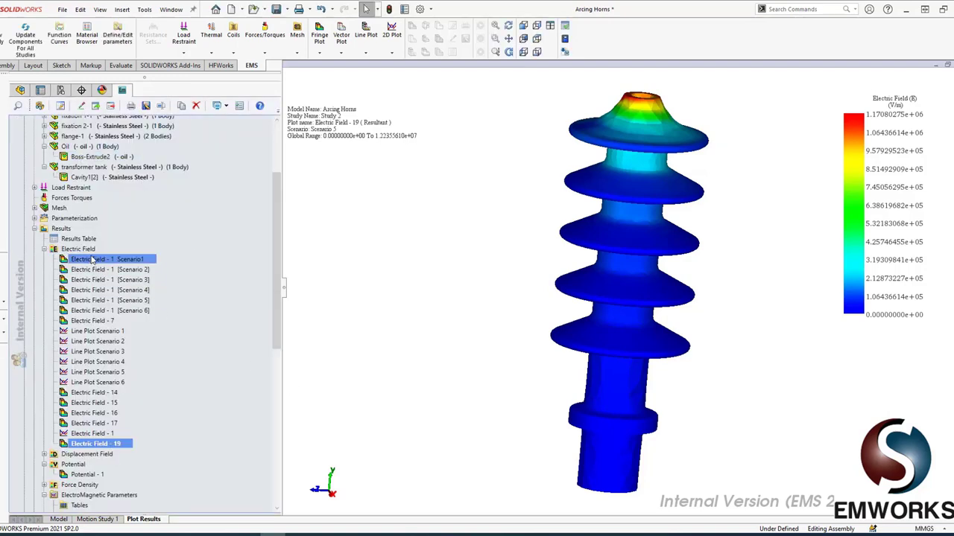
right_click(88, 249)
mouse_move(150, 276)
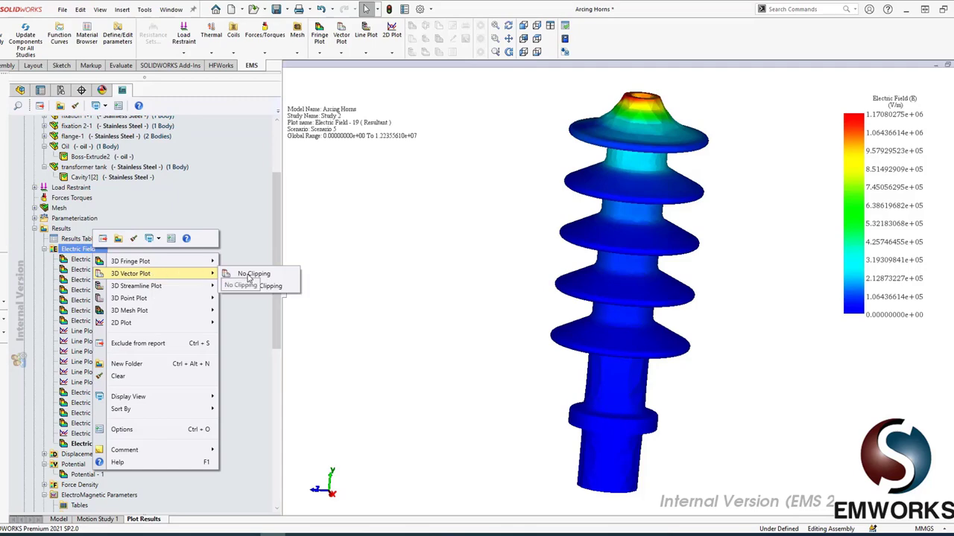
click(252, 274)
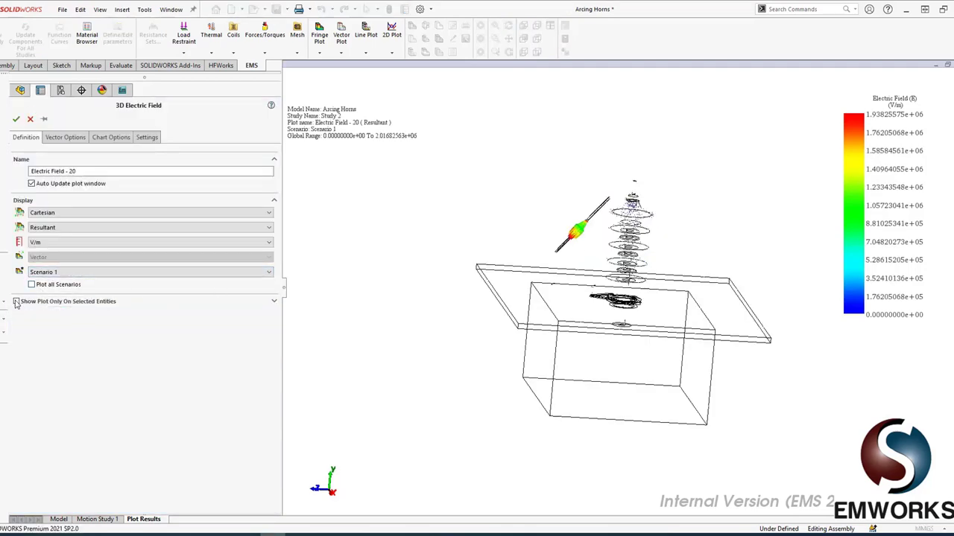
click(16, 302)
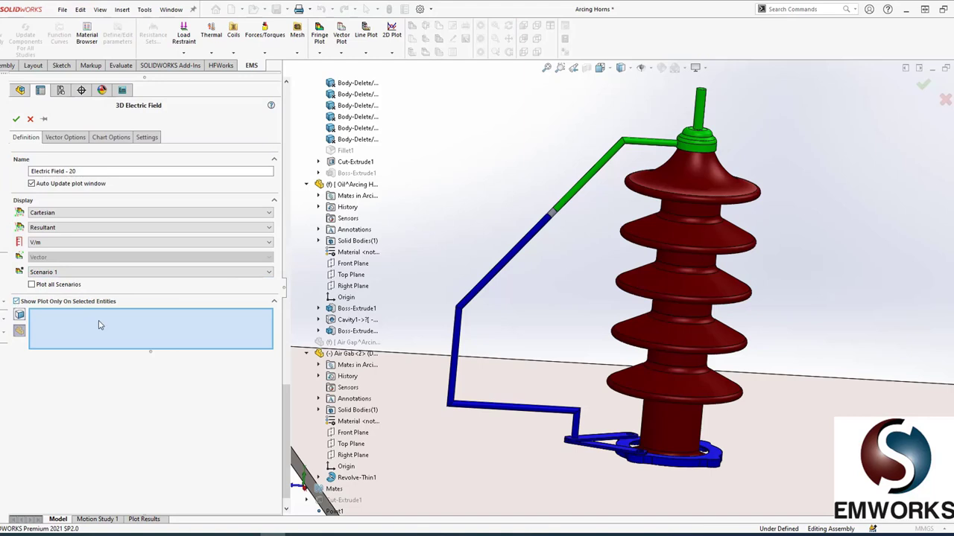
click(559, 216)
right_click(567, 228)
click(585, 233)
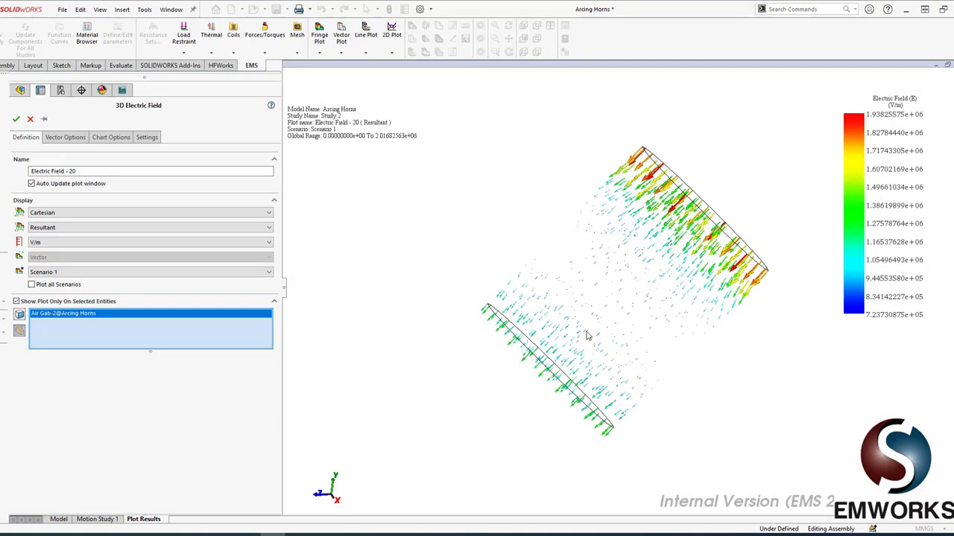
Switch the vector plot to Scenario 5 and save it as Electric Field - 20
click(54, 274)
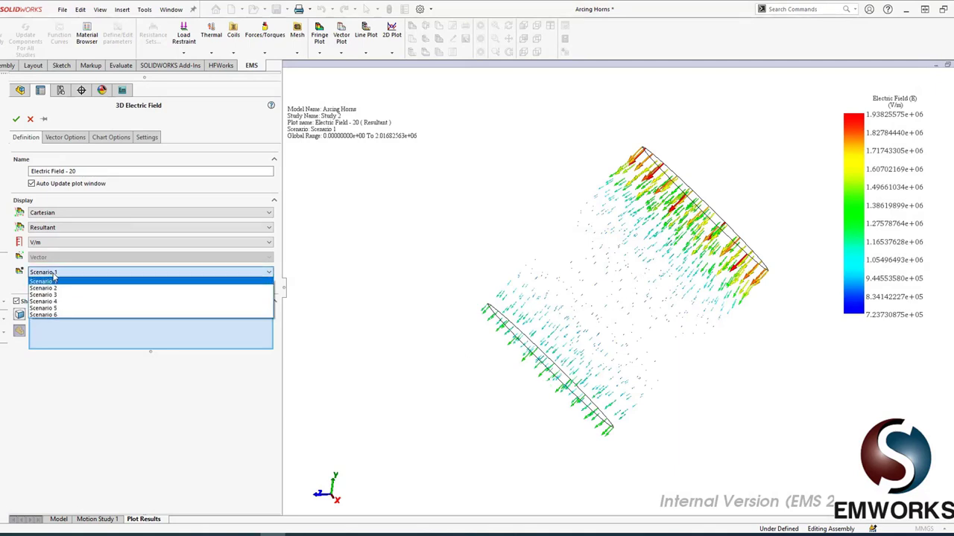
click(45, 308)
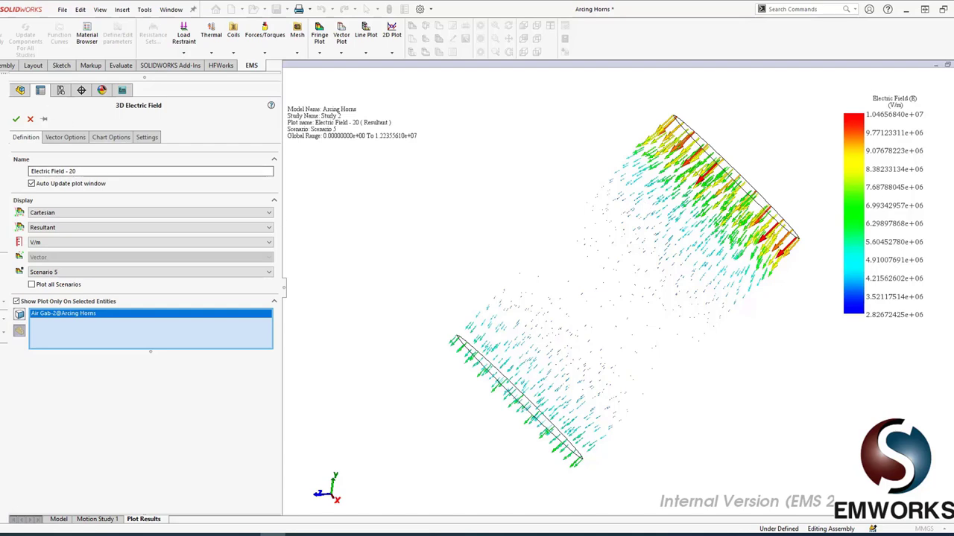
click(16, 119)
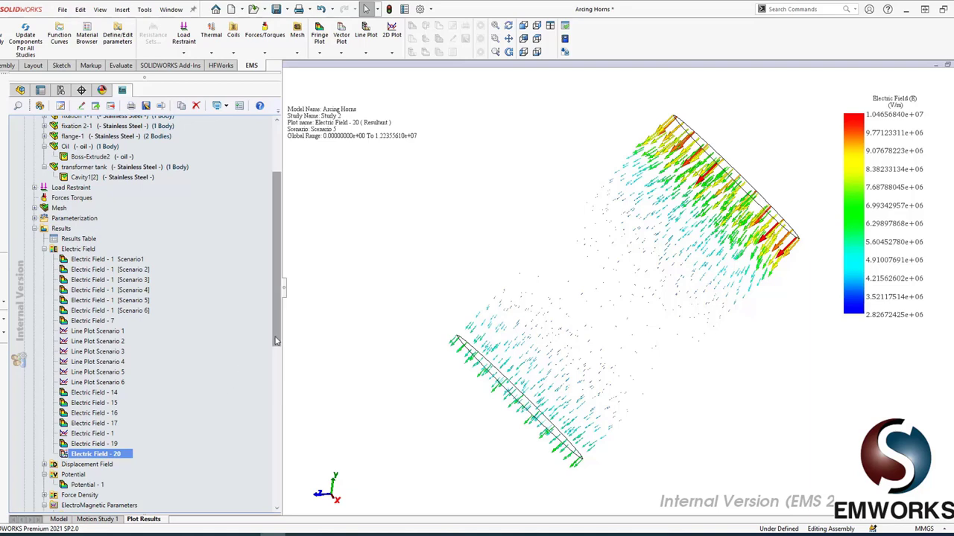
Show Potential - 1 and animate it versus scenario, then stop and close the animation
drag(276, 340, 275, 424)
double_click(65, 297)
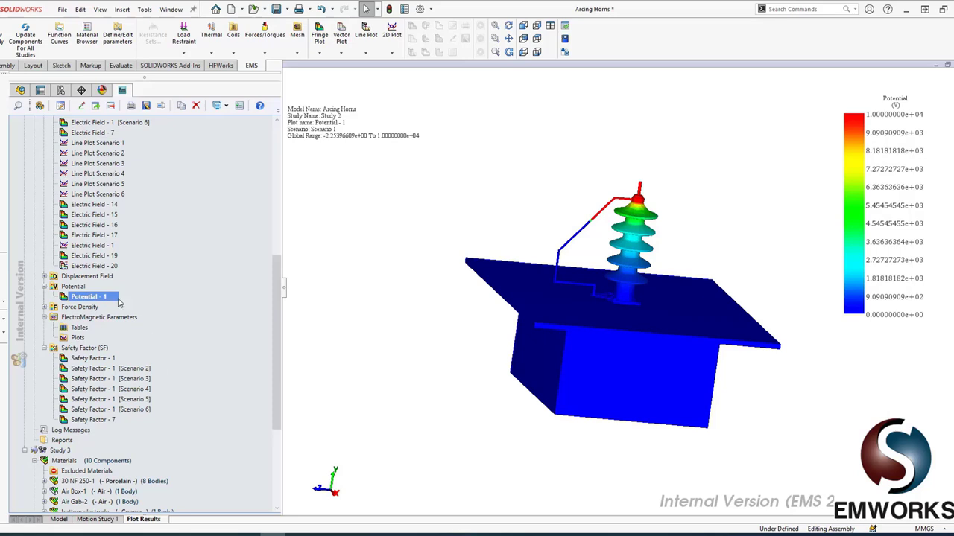
right_click(108, 298)
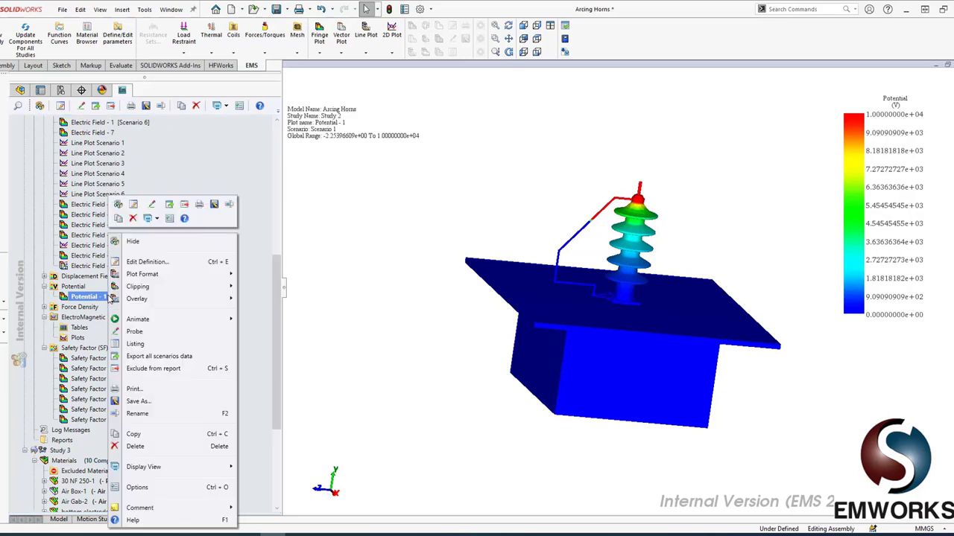
click(169, 320)
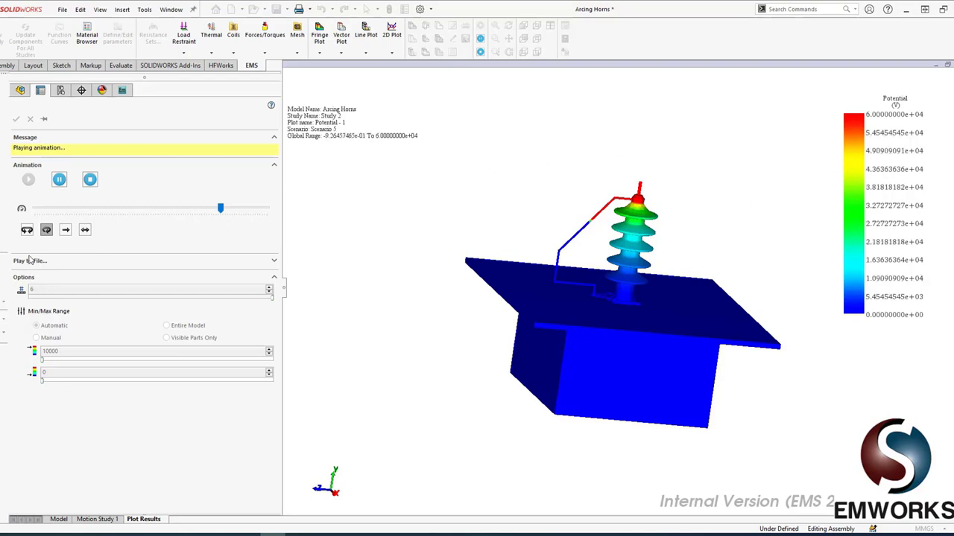
click(87, 181)
click(16, 119)
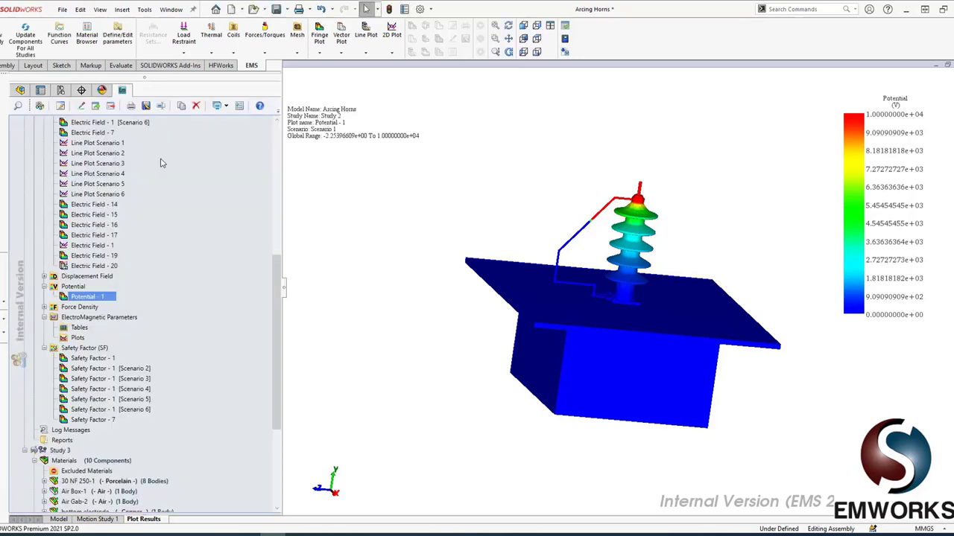
drag(272, 294, 261, 251)
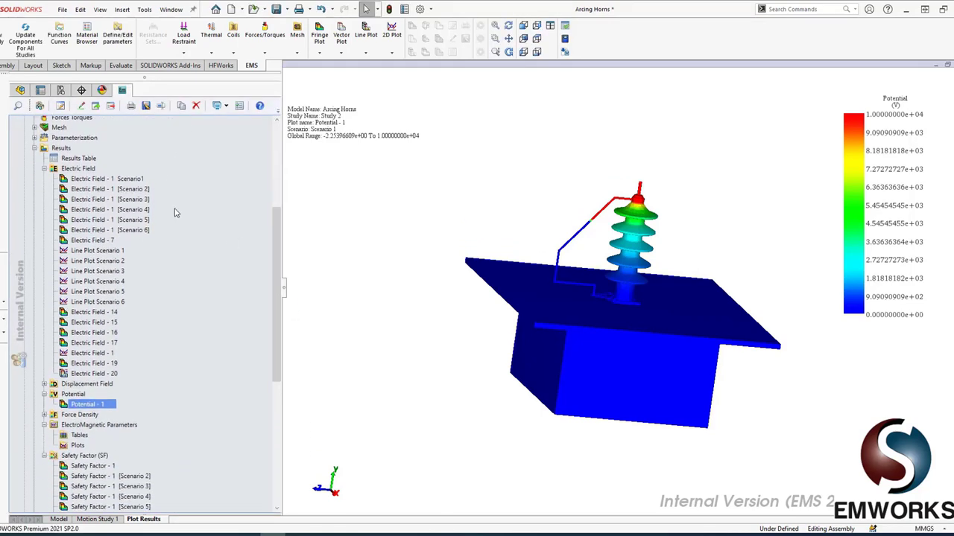
Start a section-clipped electric-field fringe plot for Scenario 5 and change its section plane type
click(88, 169)
right_click(89, 170)
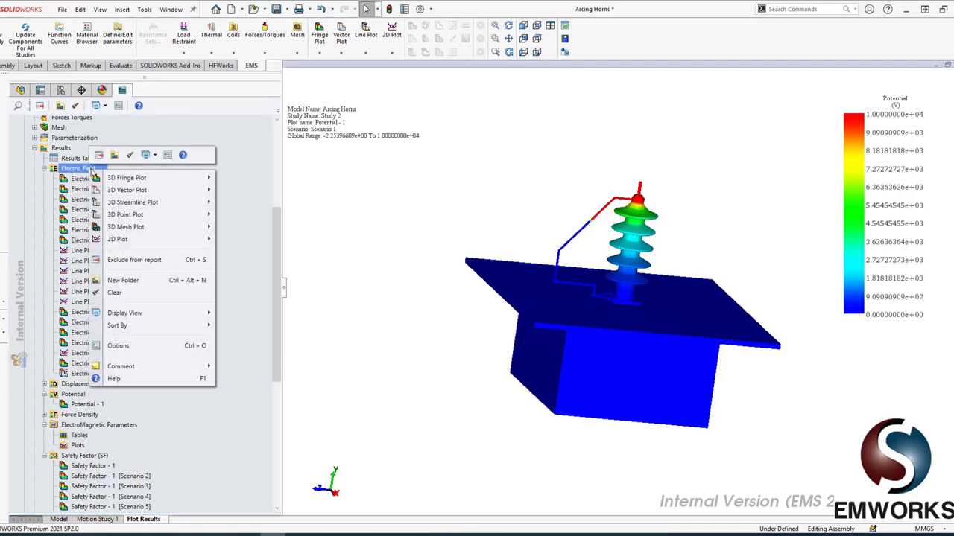
mouse_move(110, 179)
click(239, 191)
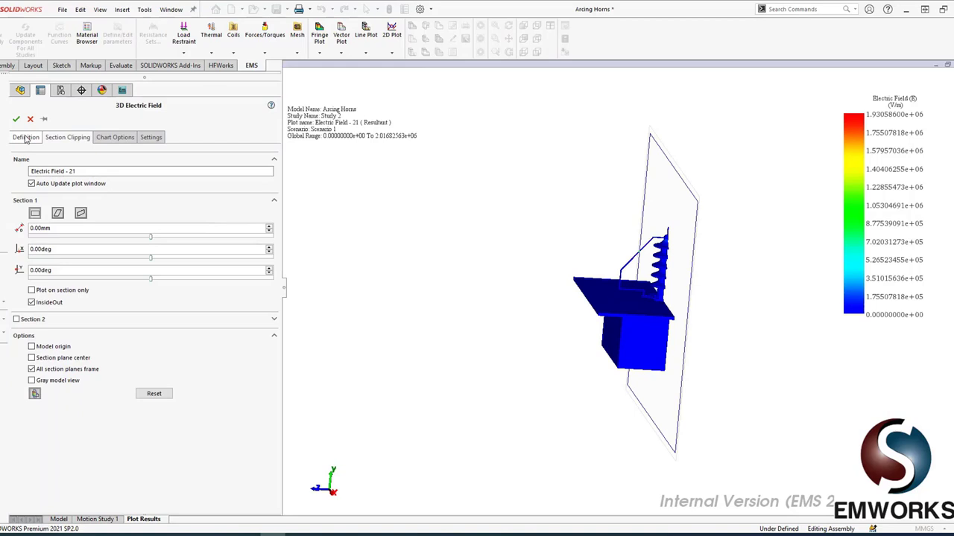
click(25, 138)
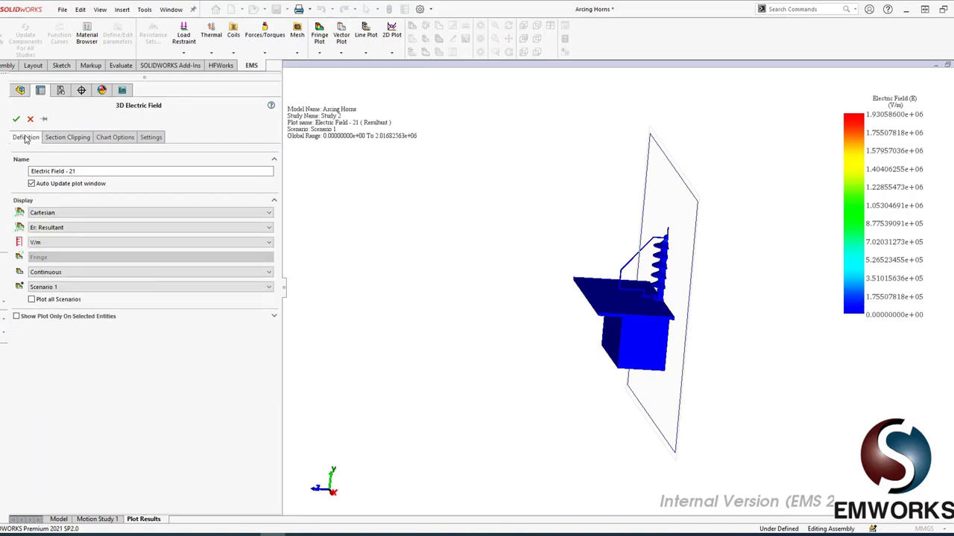
click(122, 288)
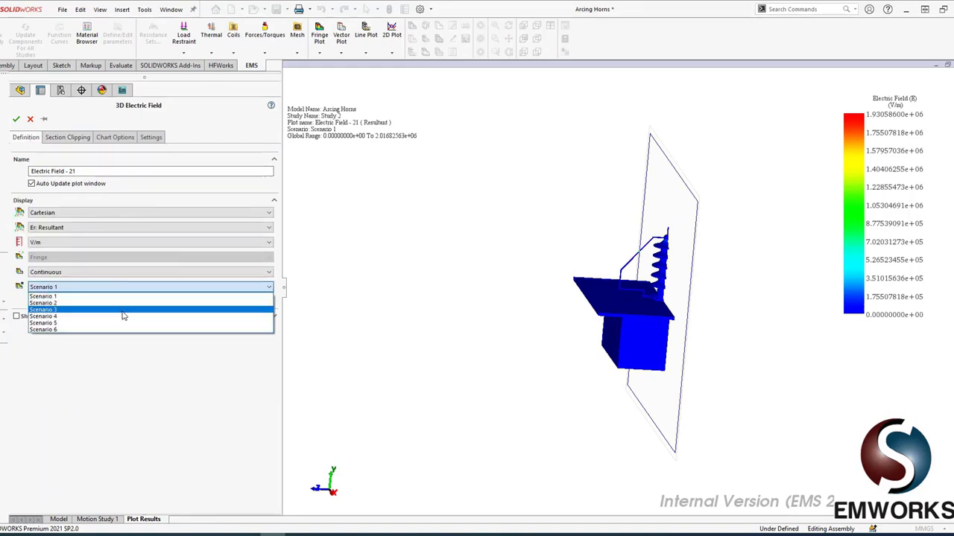
click(124, 322)
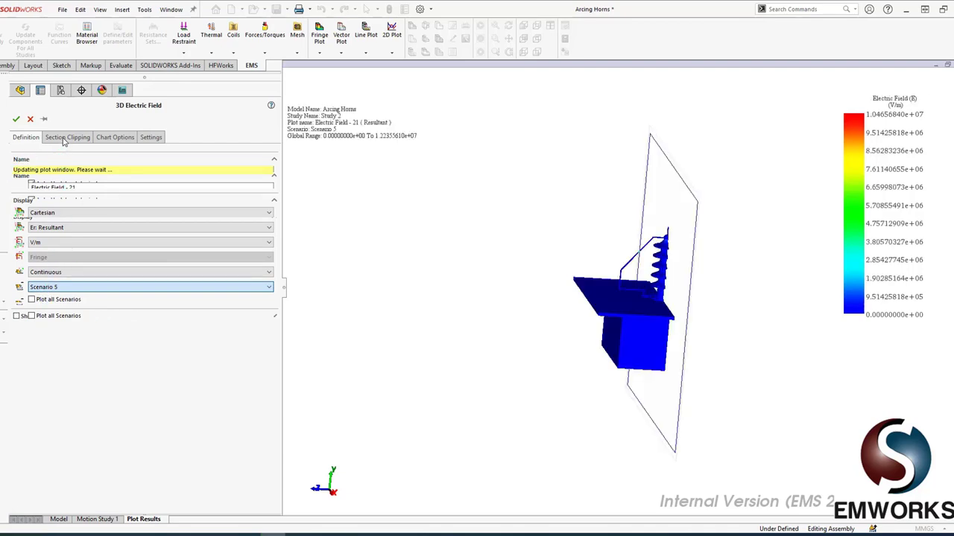
click(64, 141)
click(81, 214)
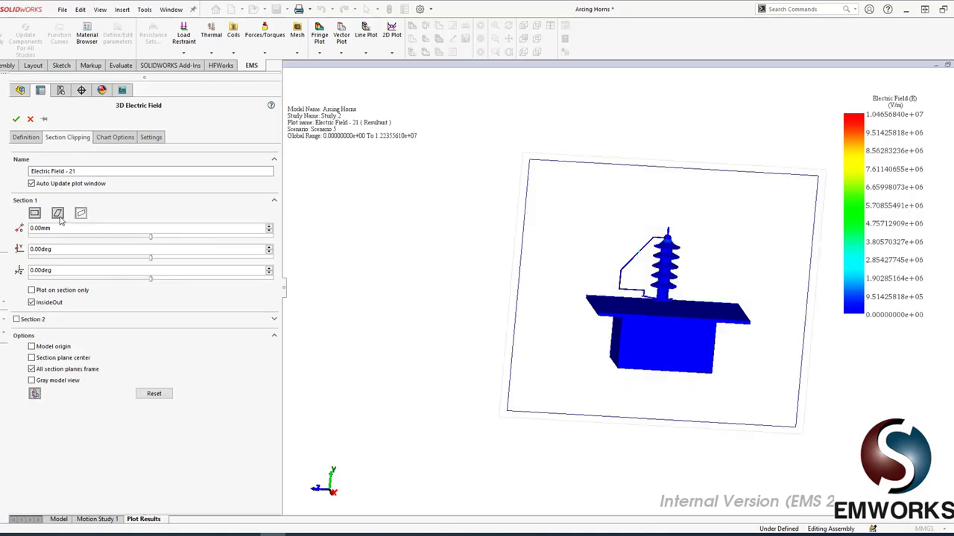
click(25, 138)
Restrict the plot to Air Gab-2, fit it to view, and toggle InsideOut clipping on and off
click(16, 316)
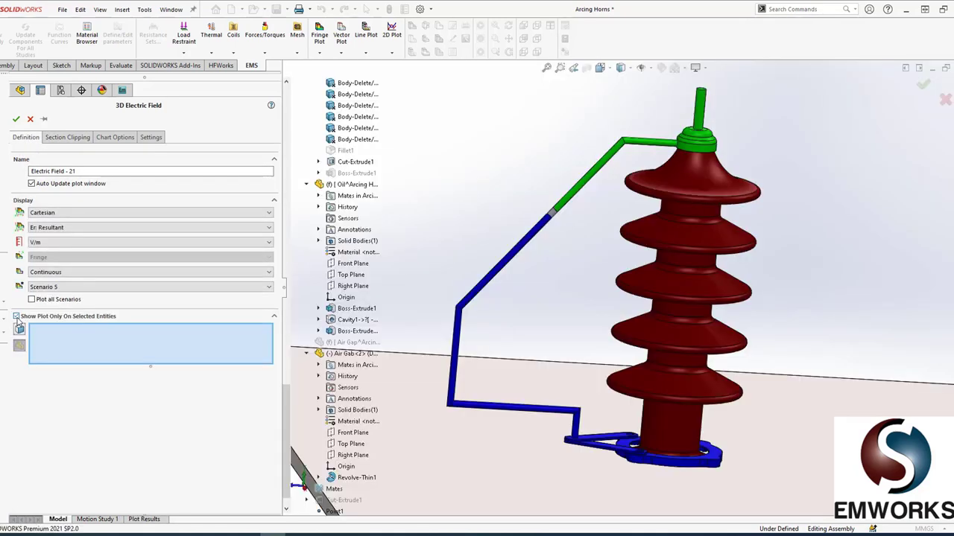
click(551, 211)
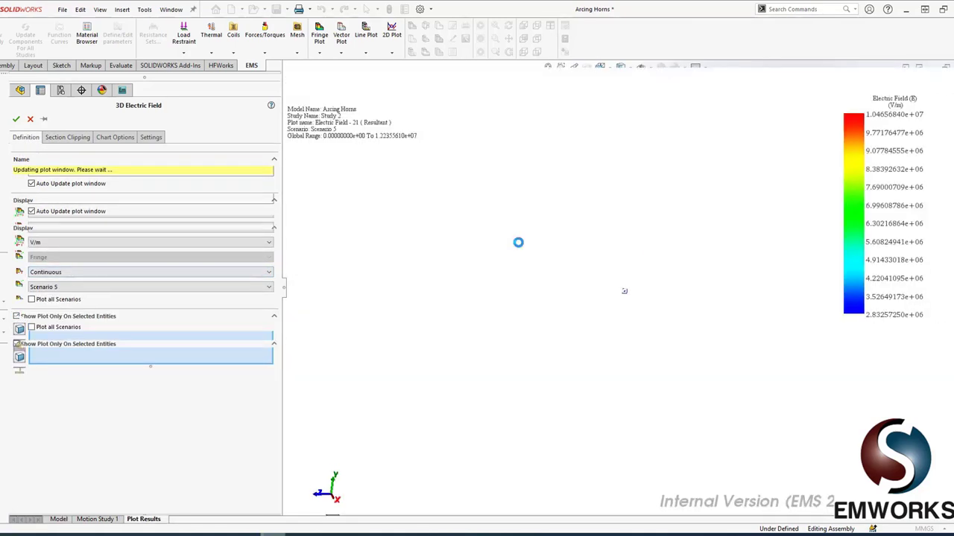
right_click(541, 187)
click(555, 191)
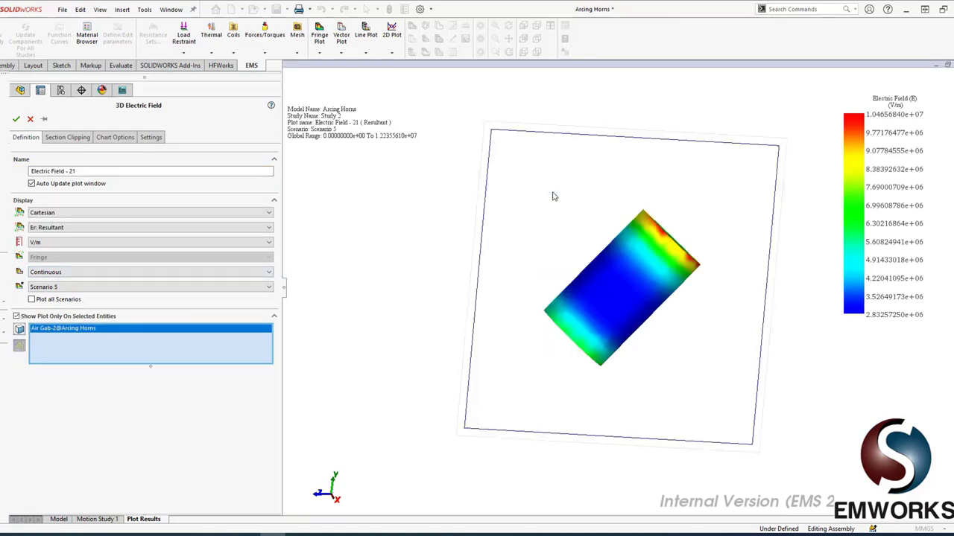
click(67, 138)
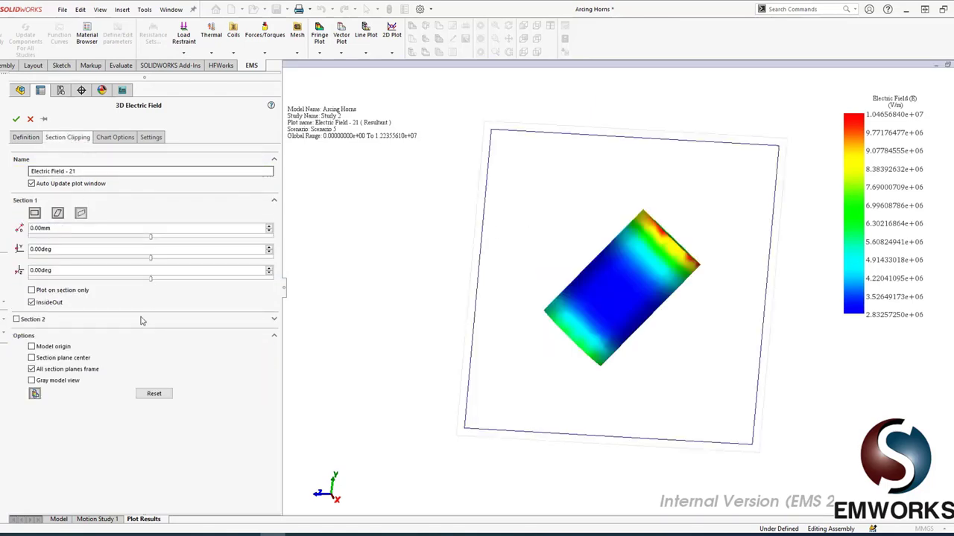
click(31, 302)
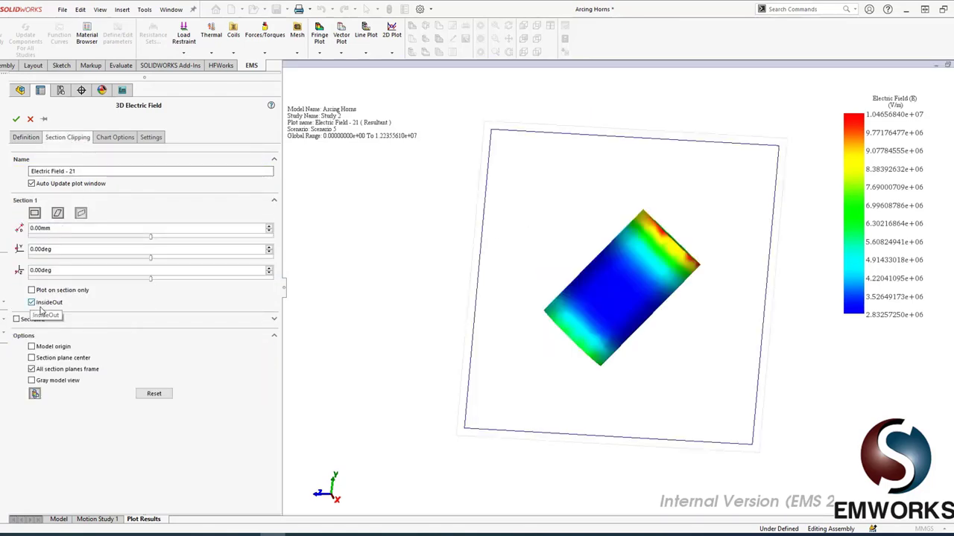
click(31, 303)
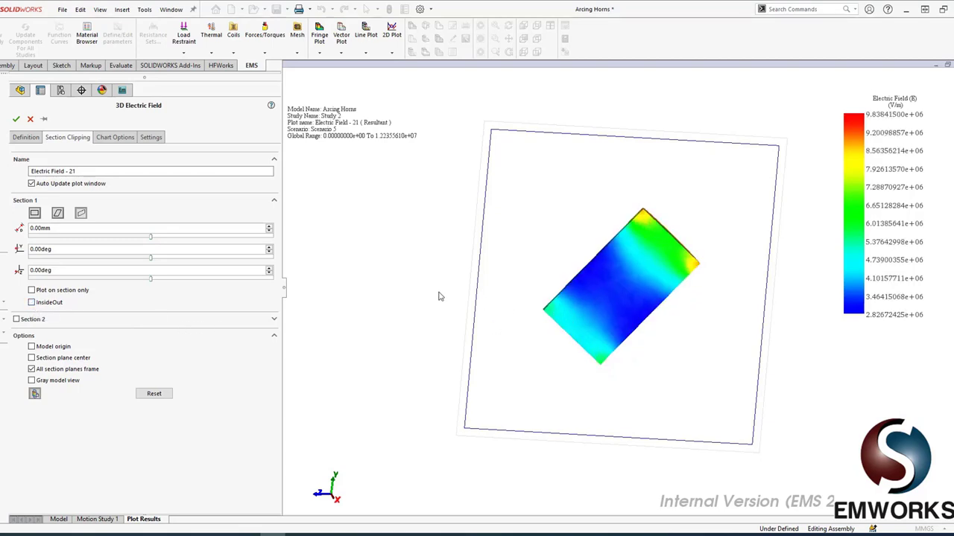
Save Electric Field - 21, animate it versus section cut, then stop the animation
click(17, 120)
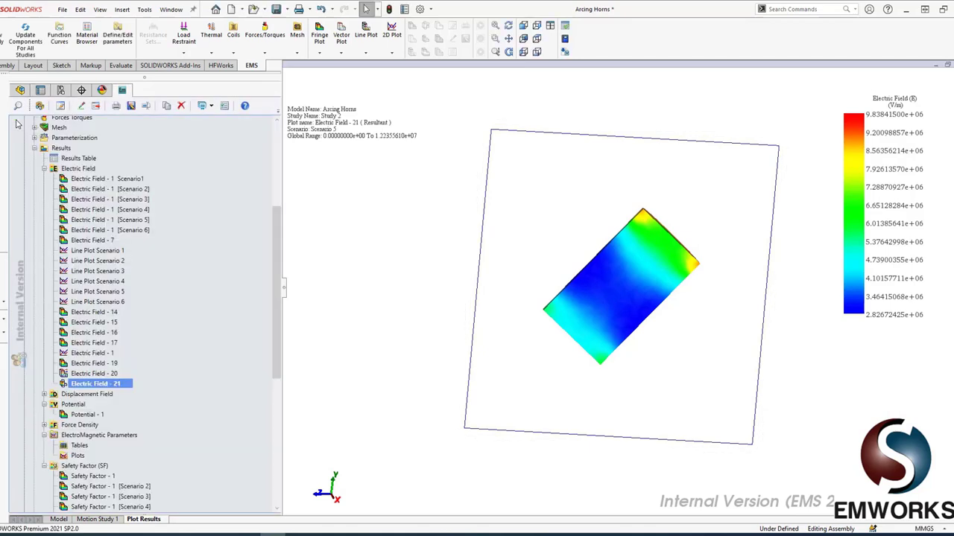
right_click(126, 384)
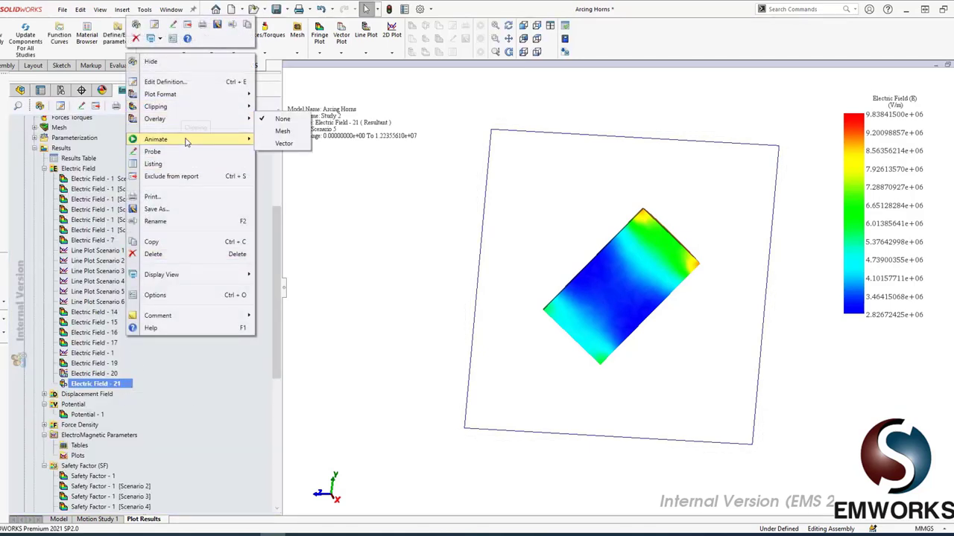
mouse_move(187, 141)
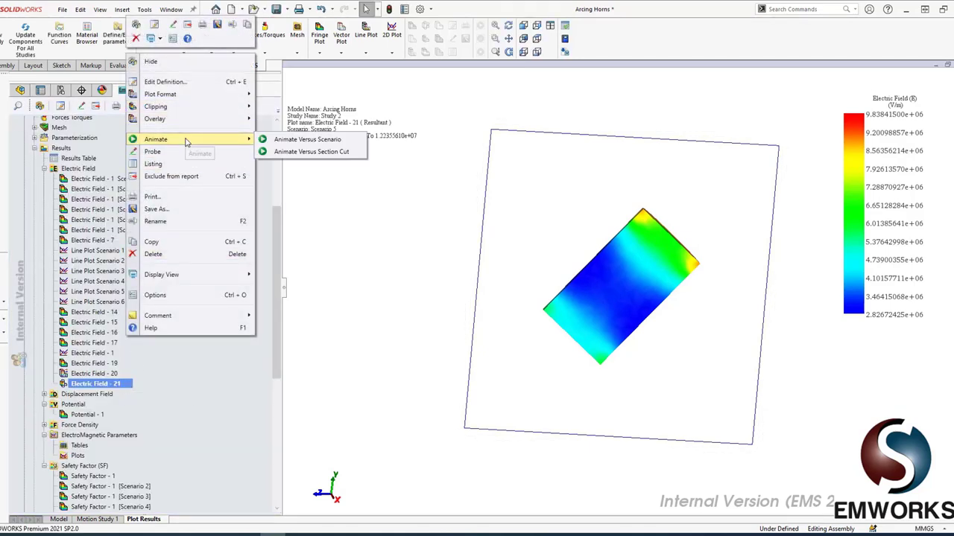
click(324, 152)
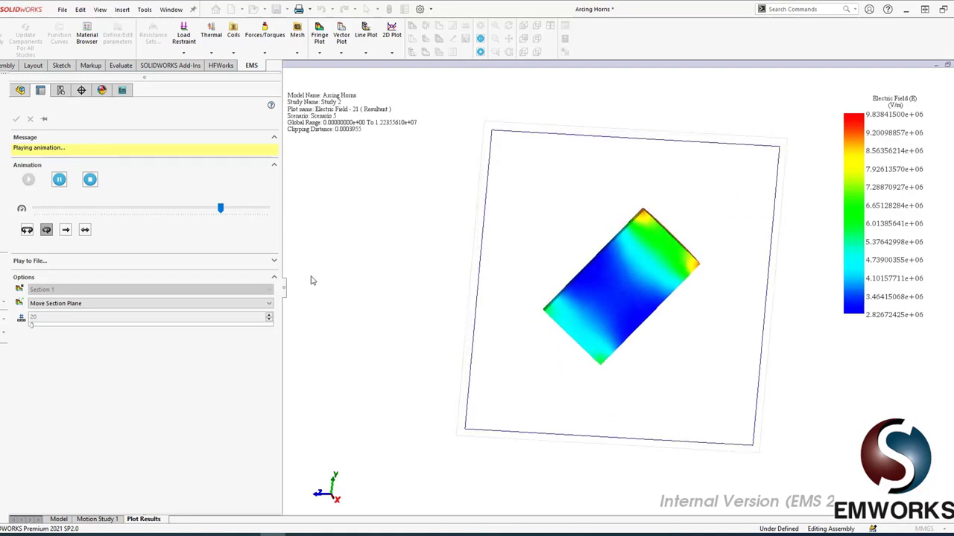
click(90, 178)
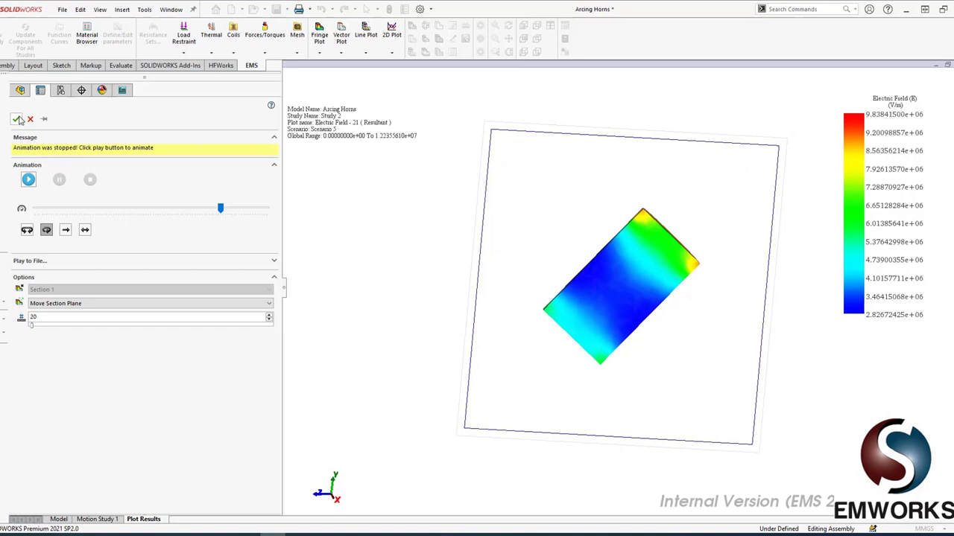
Close the Animation panel and scroll the study tree down to the Safety Factor (SF) folder
click(16, 118)
mouse_move(276, 356)
mouse_down()
mouse_move(275, 399)
mouse_move(271, 367)
mouse_up()
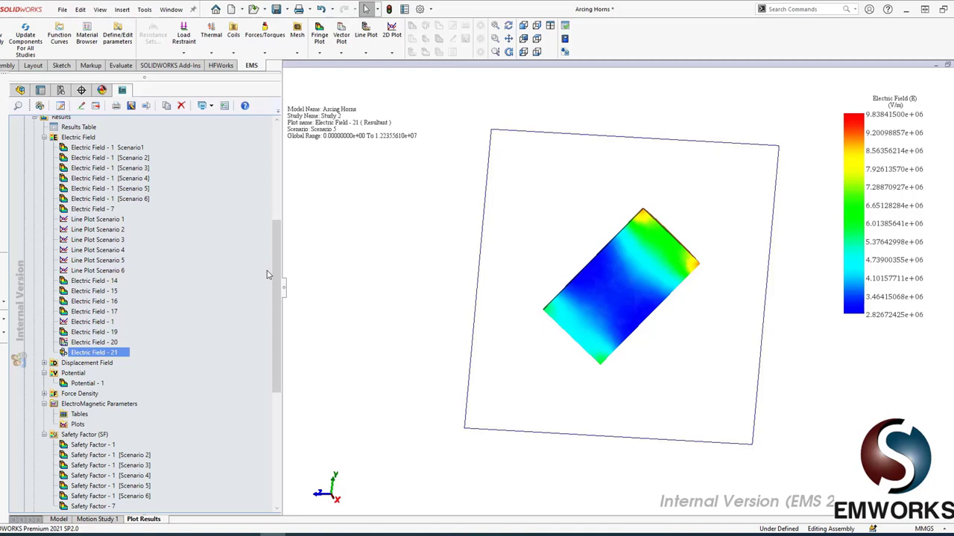
drag(276, 333, 273, 380)
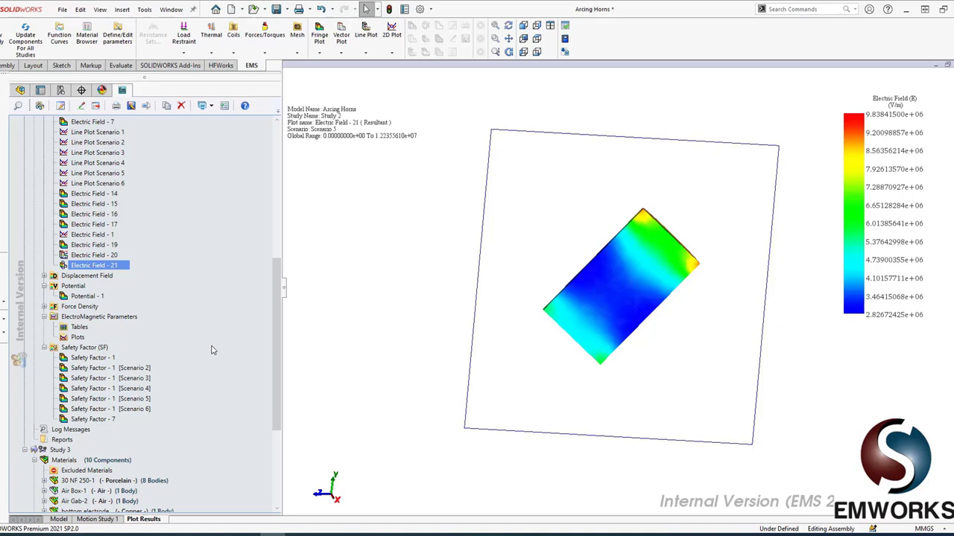
Display Safety Factor - 1 for Scenarios 1 through 6 in turn, ending on Scenario 6 (0.865–3.33)
click(91, 358)
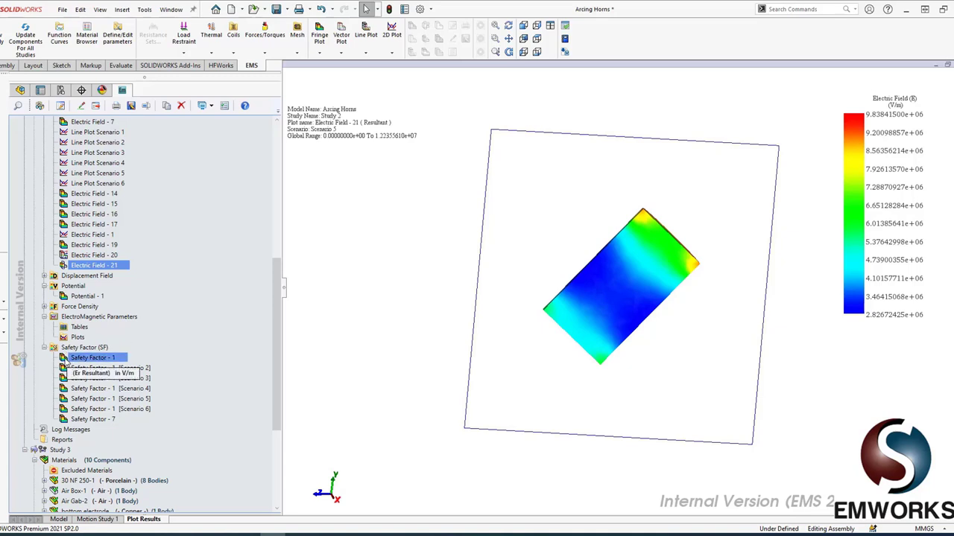
double_click(65, 361)
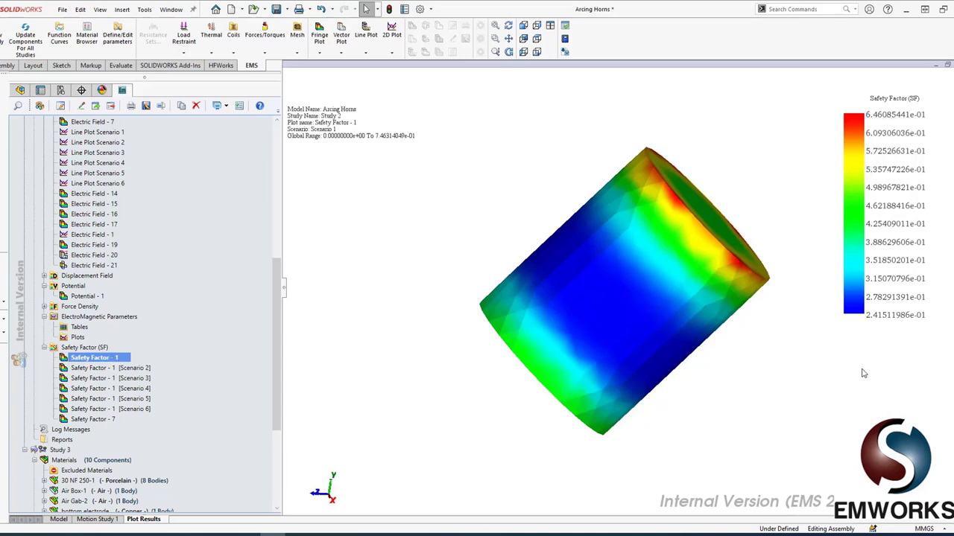
double_click(69, 369)
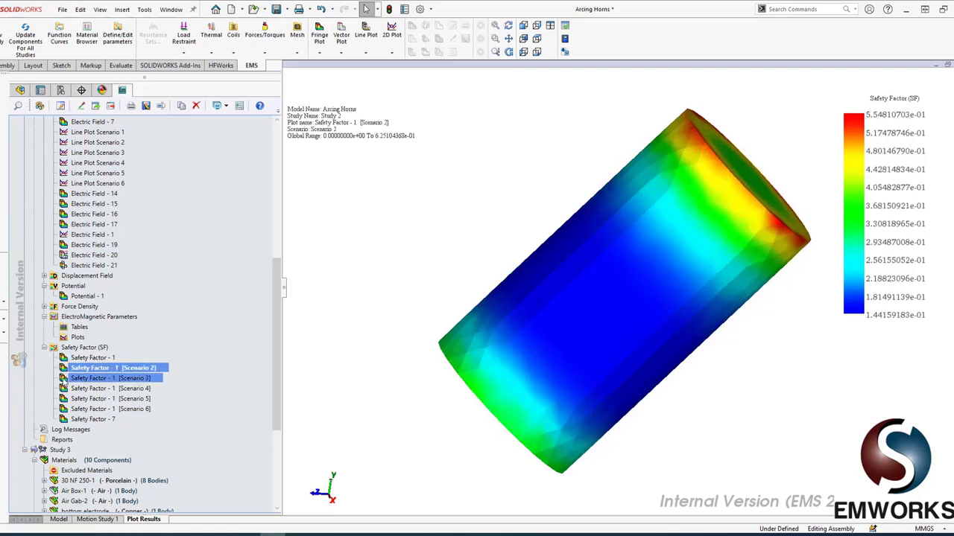
double_click(64, 379)
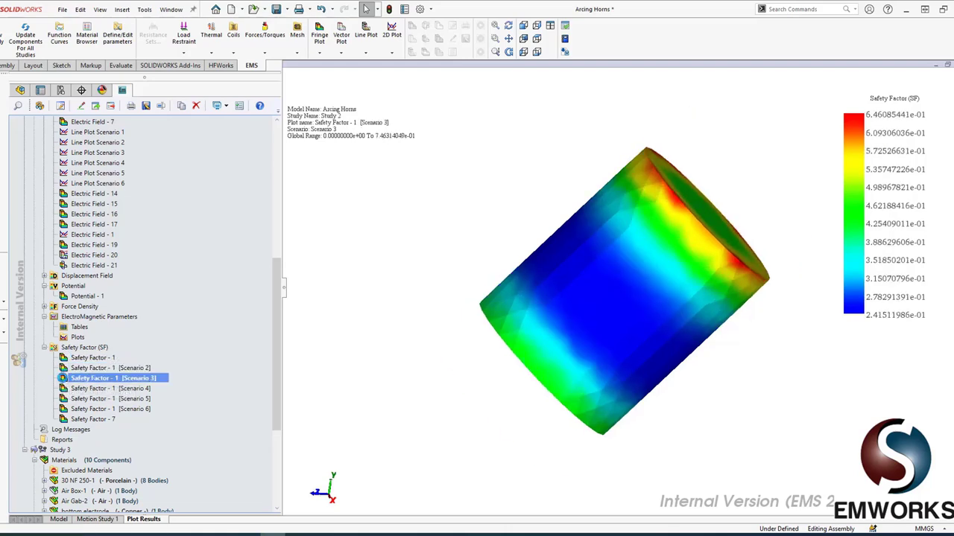
double_click(66, 389)
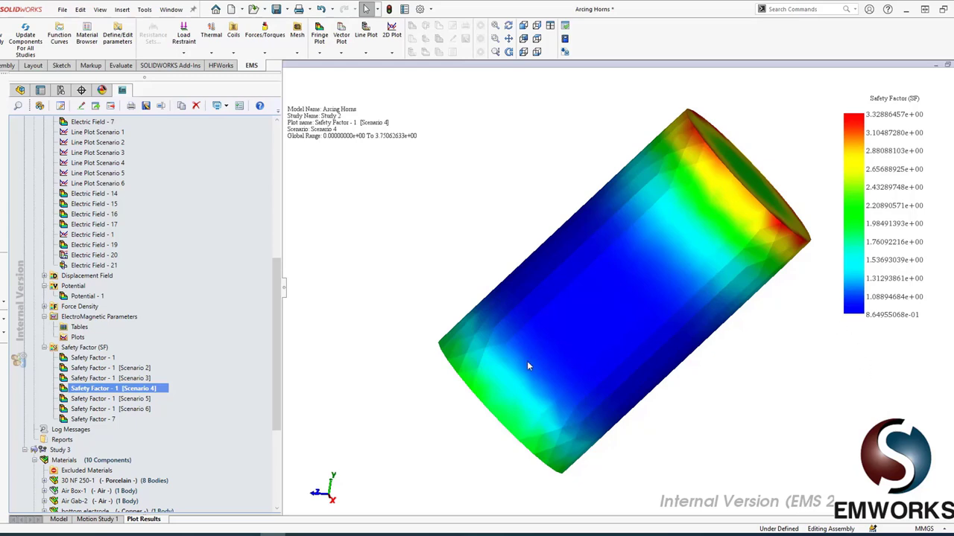
double_click(104, 399)
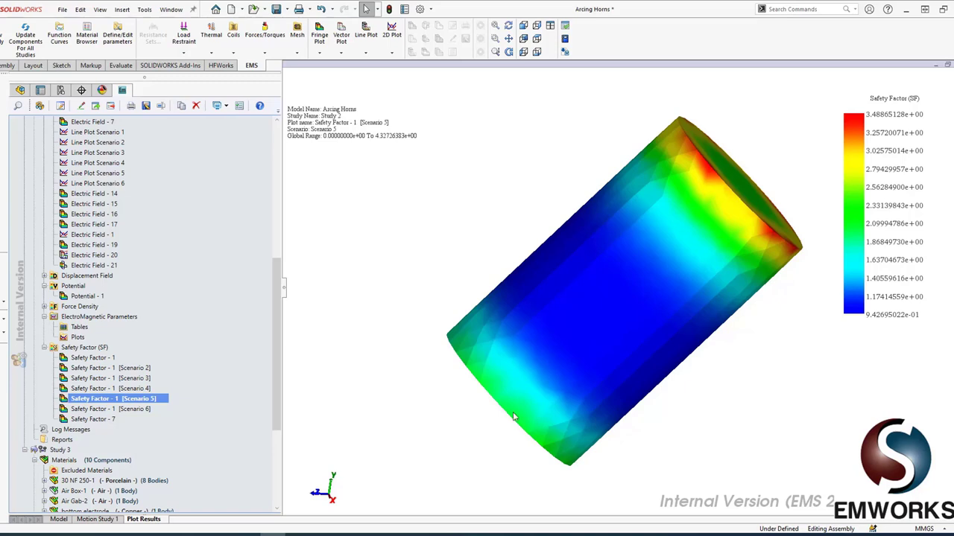
click(66, 412)
double_click(65, 411)
click(103, 348)
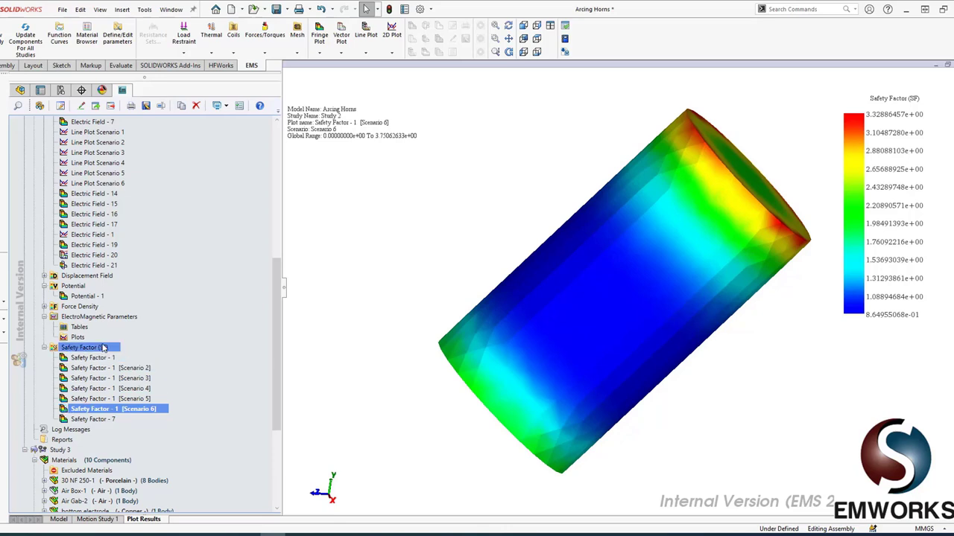
Add an unclipped Scenario 5 safety-factor fringe plot limited to the 30 NF 250-1 insulator
right_click(105, 349)
mouse_move(186, 359)
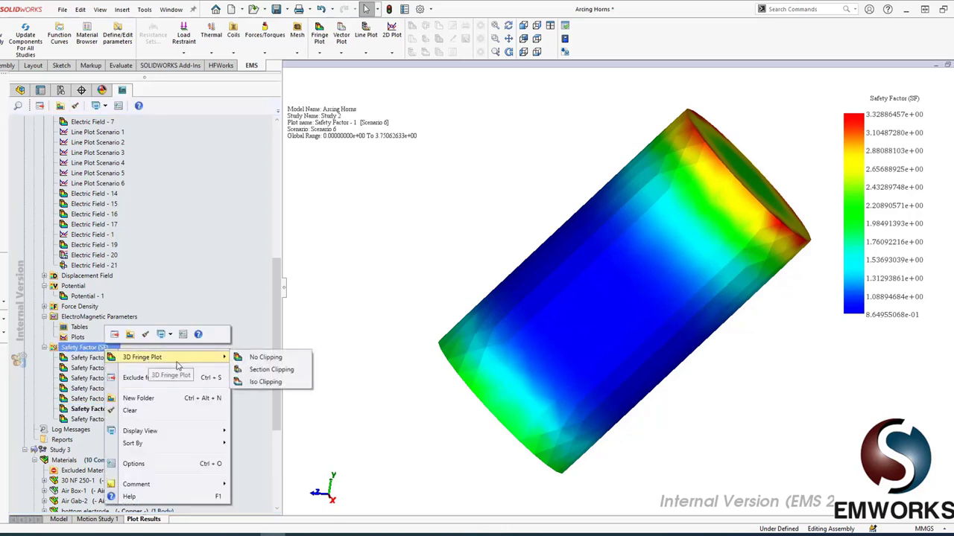
click(245, 360)
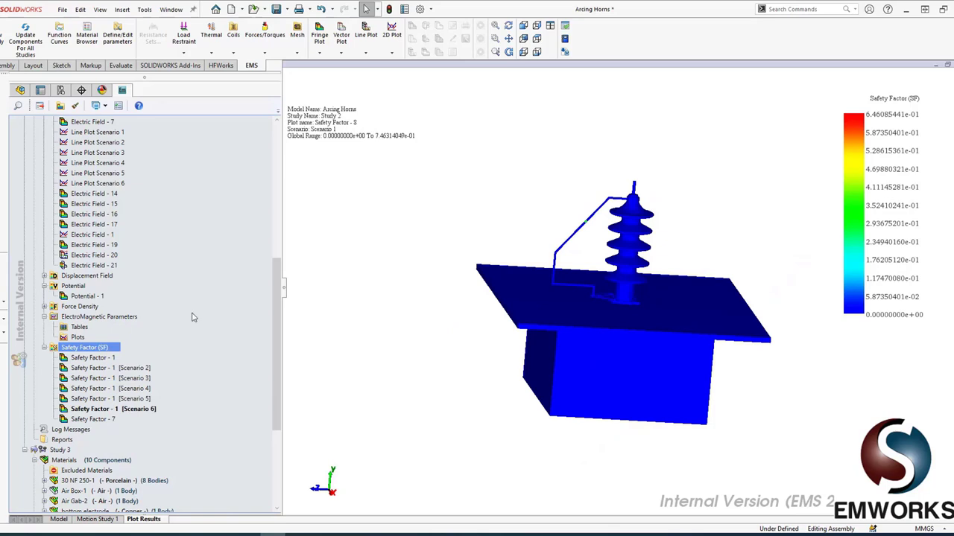
click(100, 228)
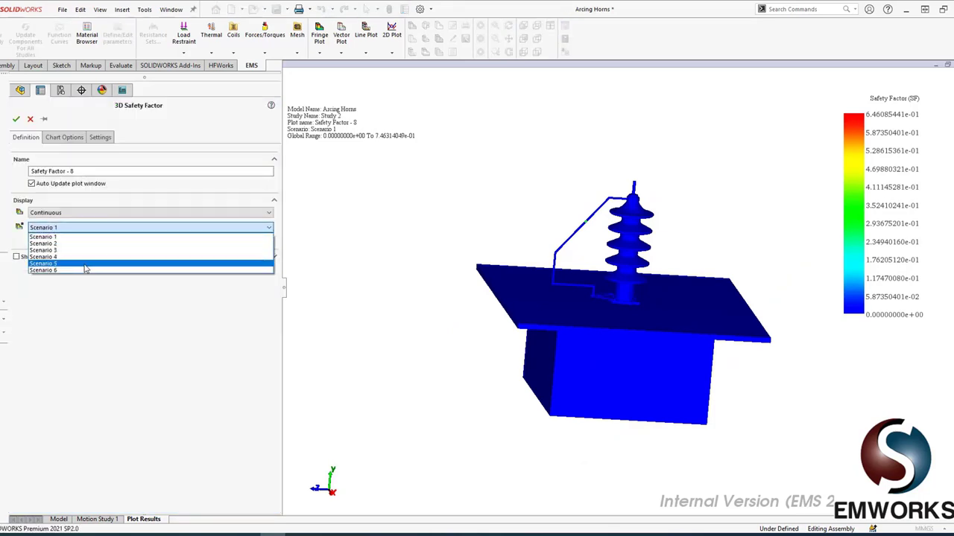
click(84, 266)
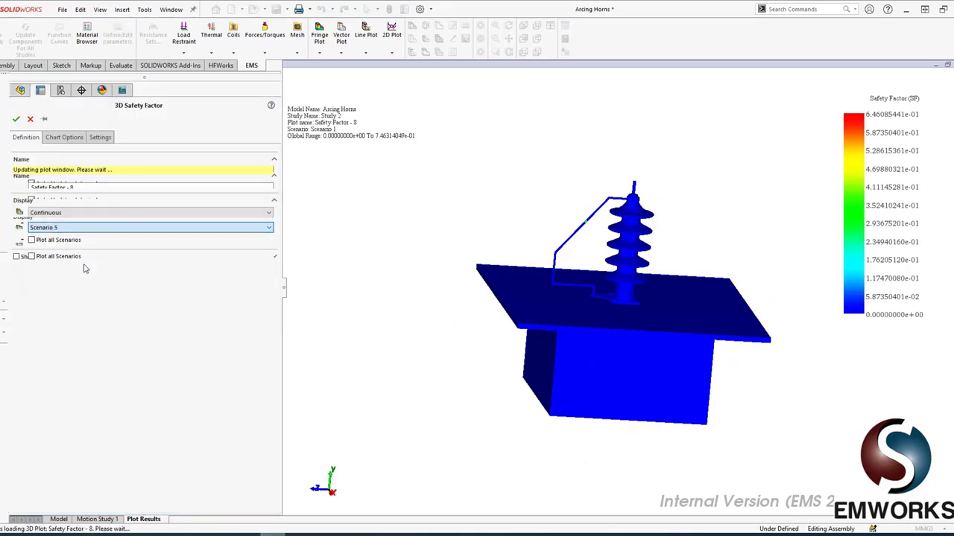
click(16, 257)
click(658, 231)
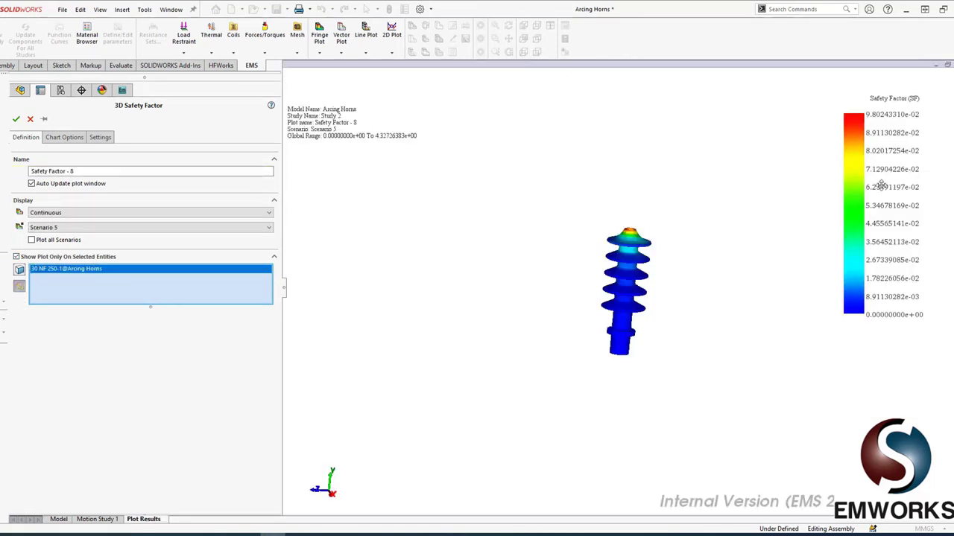
scroll(634, 276, down, 5)
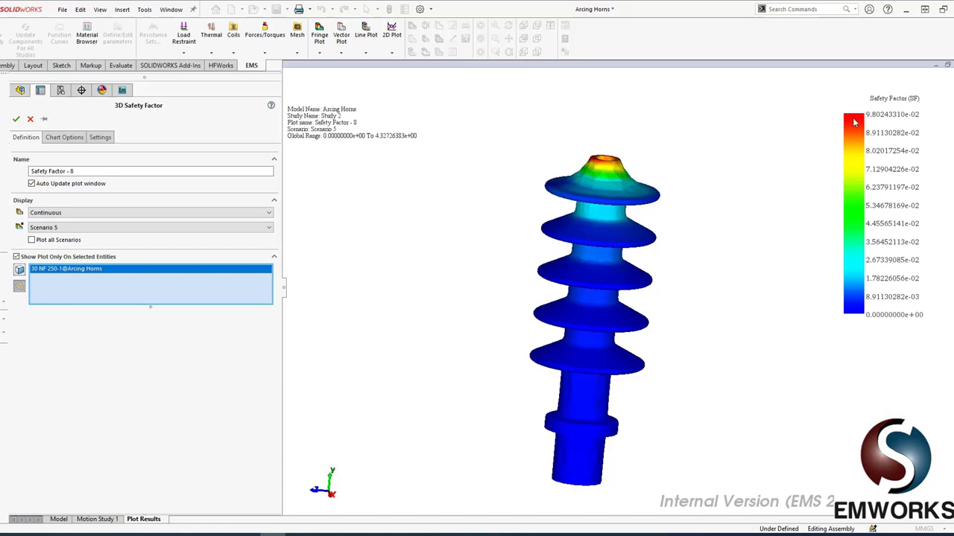
click(15, 118)
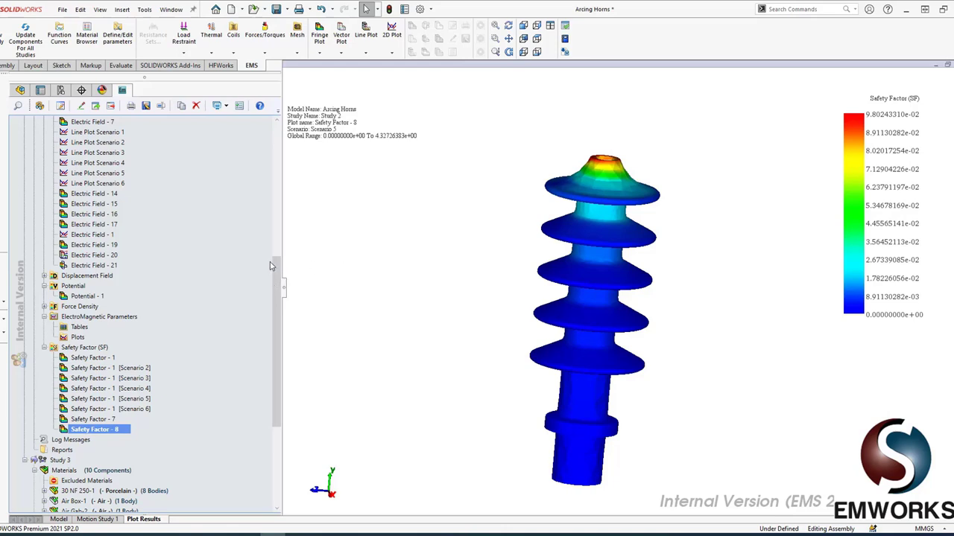
drag(279, 284, 292, 146)
click(71, 133)
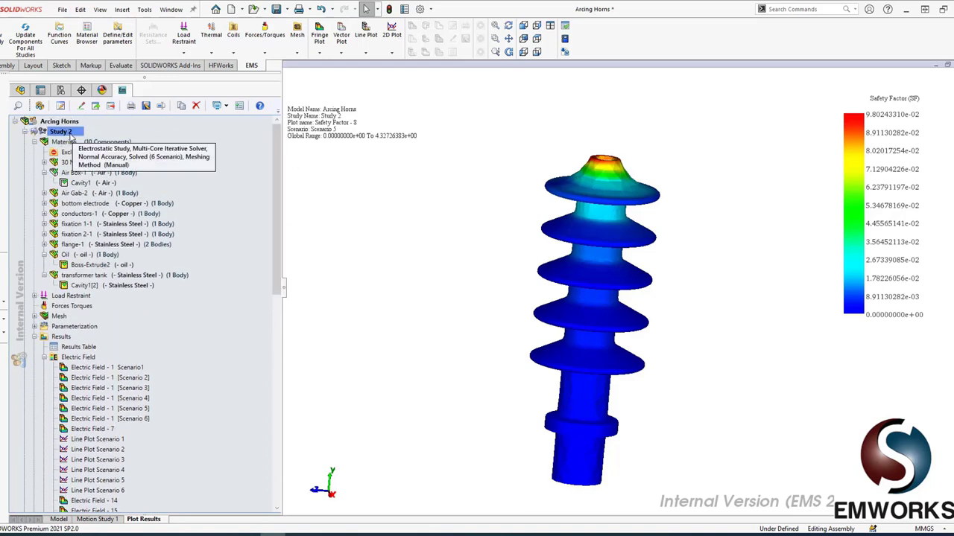
mouse_move(72, 138)
mouse_down()
mouse_move(68, 125)
mouse_move(80, 122)
mouse_up()
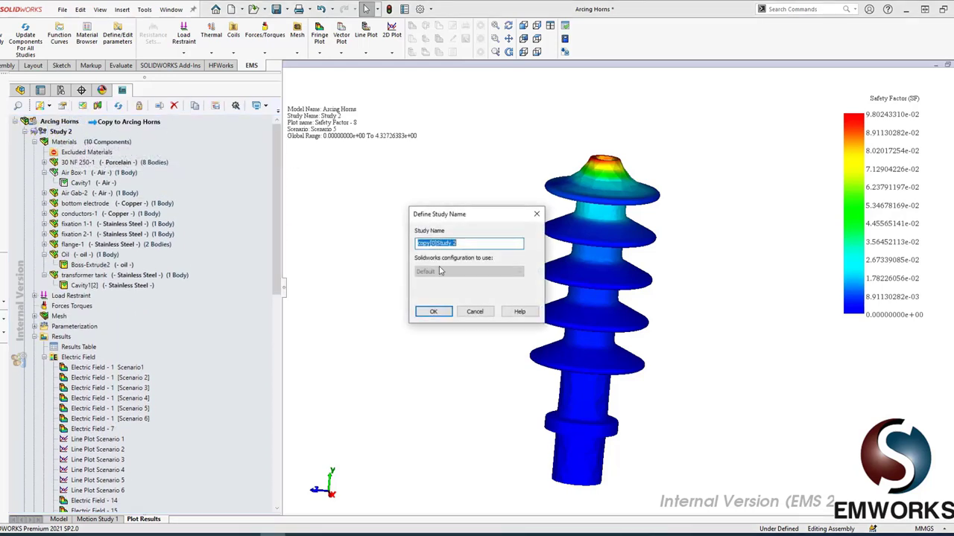
click(434, 310)
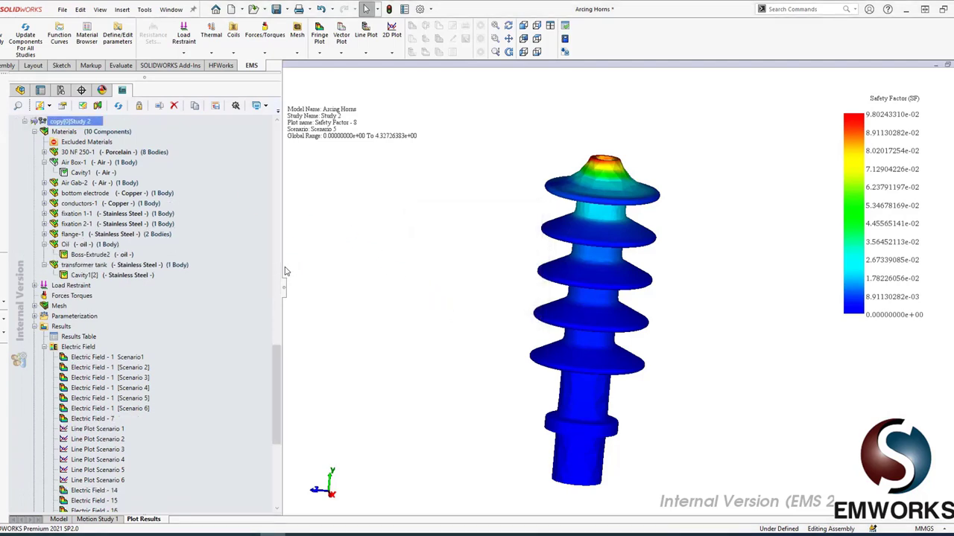
drag(280, 358, 280, 326)
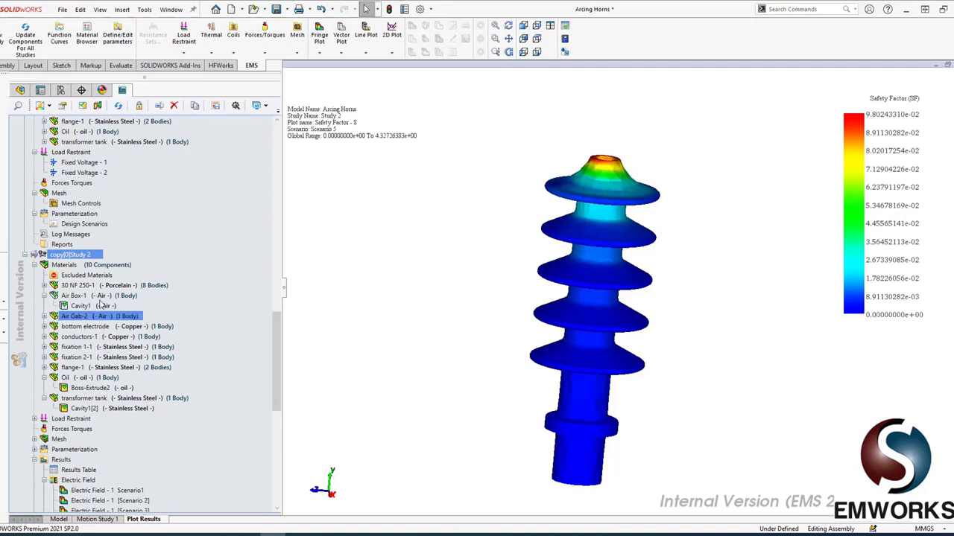
right_click(94, 255)
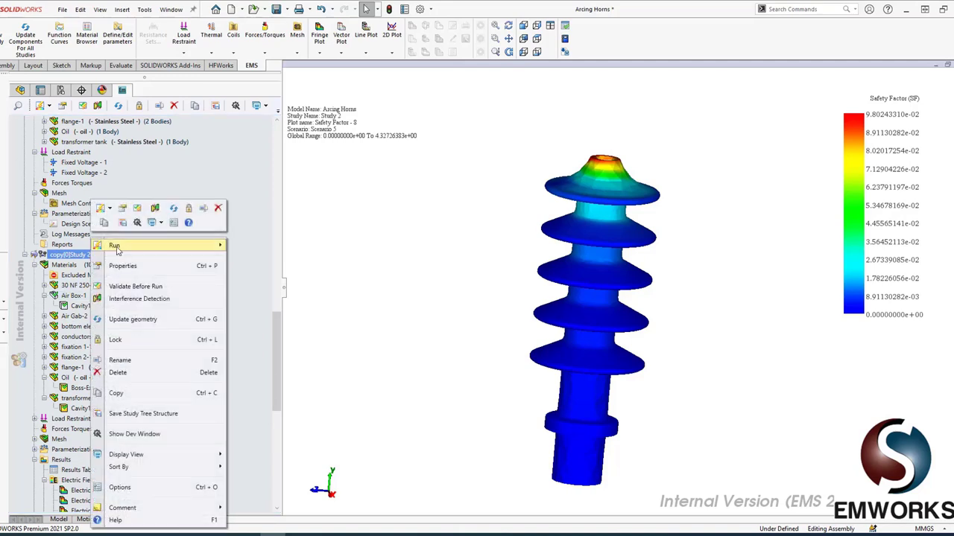
mouse_move(115, 248)
click(287, 363)
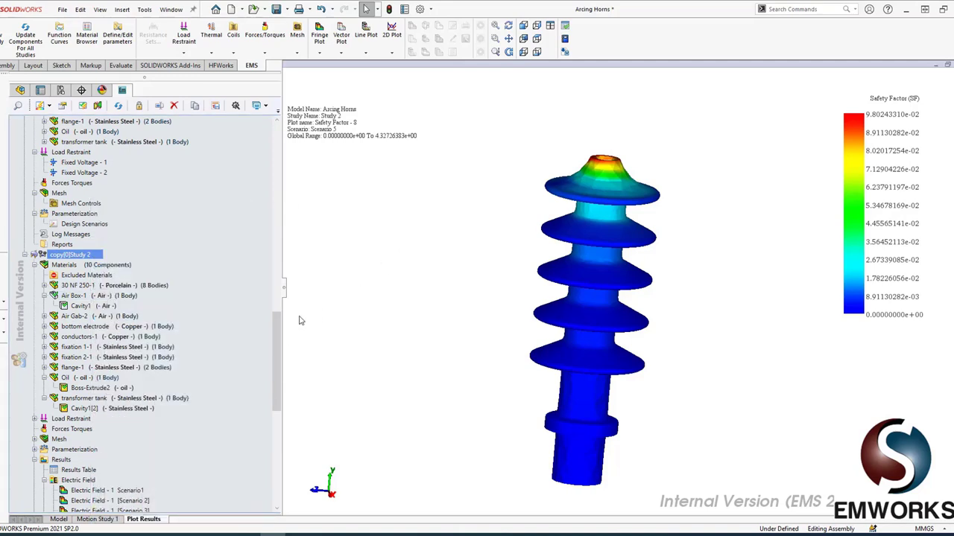
drag(279, 333, 278, 144)
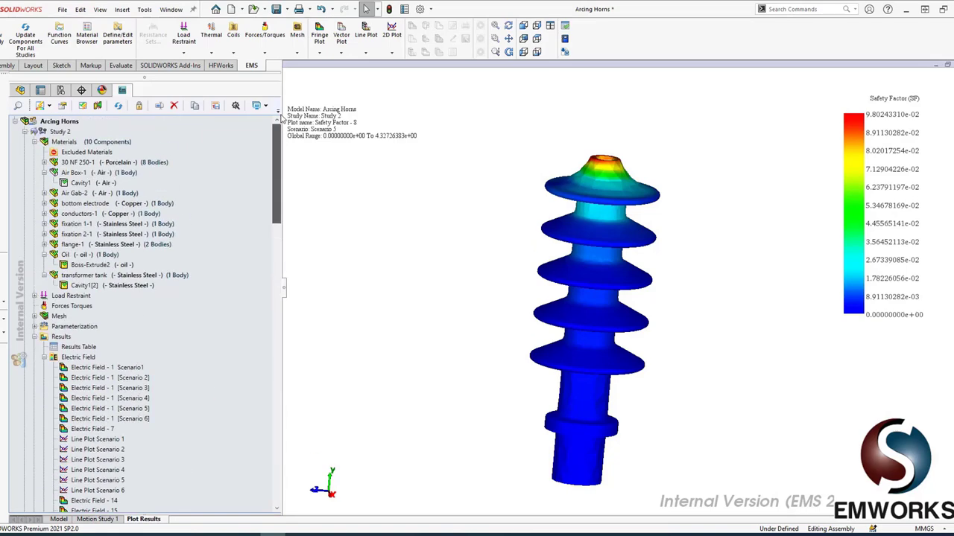
click(75, 125)
right_click(75, 125)
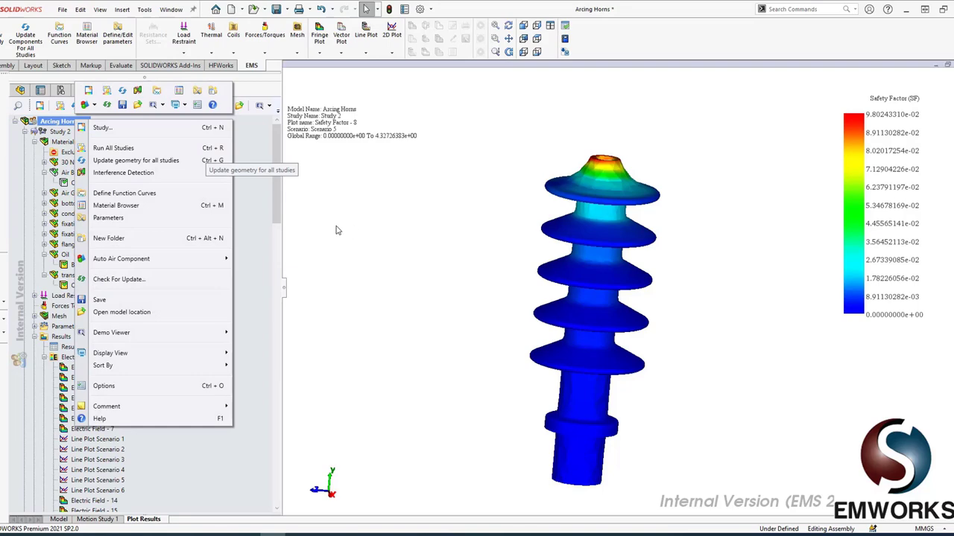
click(254, 253)
drag(277, 227, 274, 334)
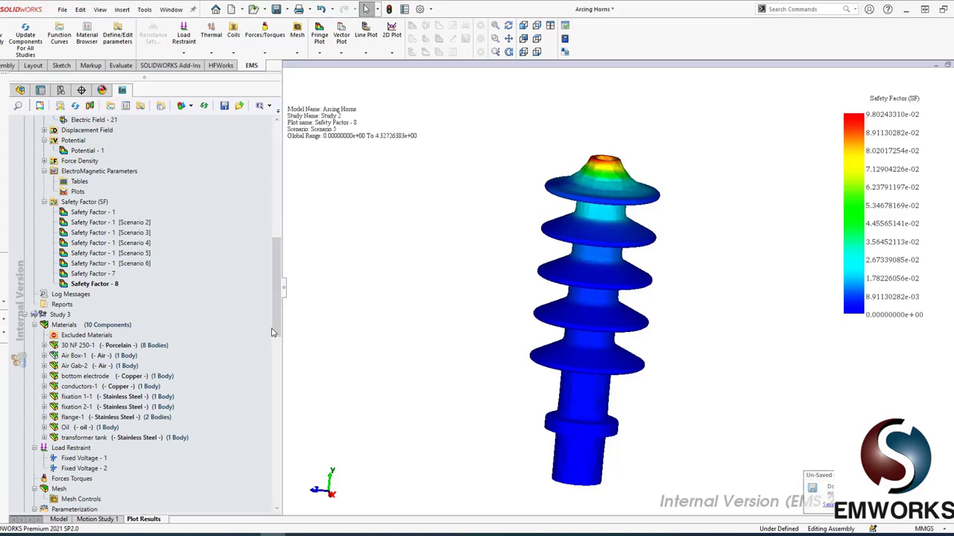
Start a Study 2 report and set its cover logo to the EMWorks image file
right_click(68, 303)
click(96, 316)
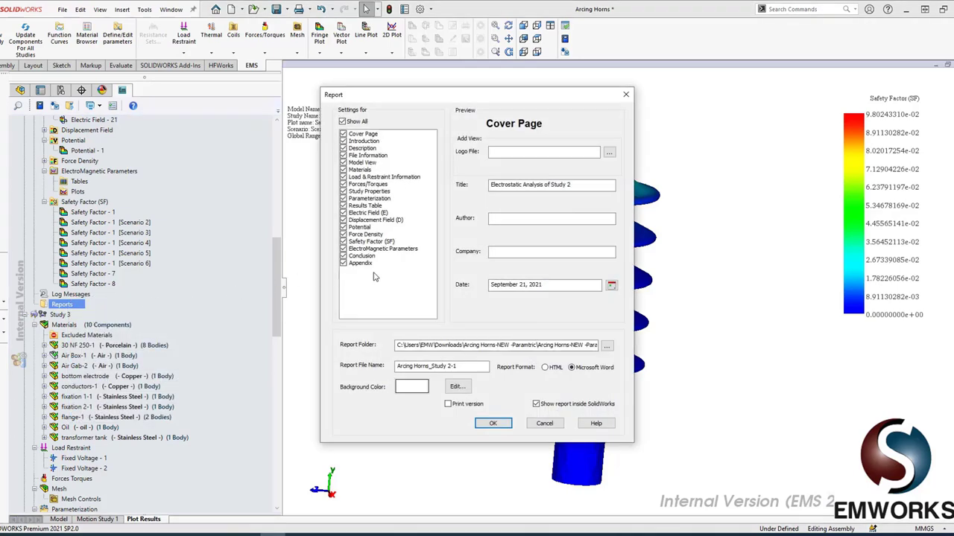
click(610, 152)
click(546, 192)
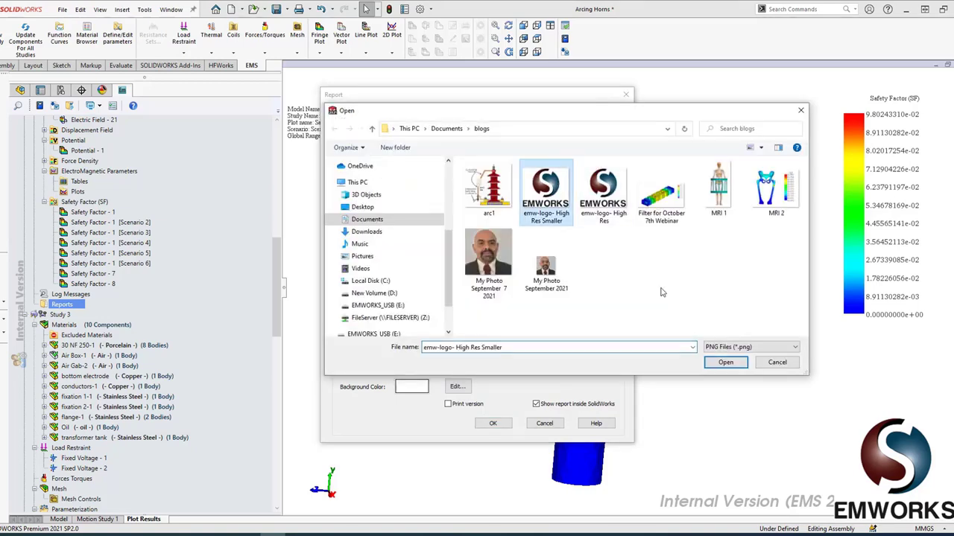
click(725, 363)
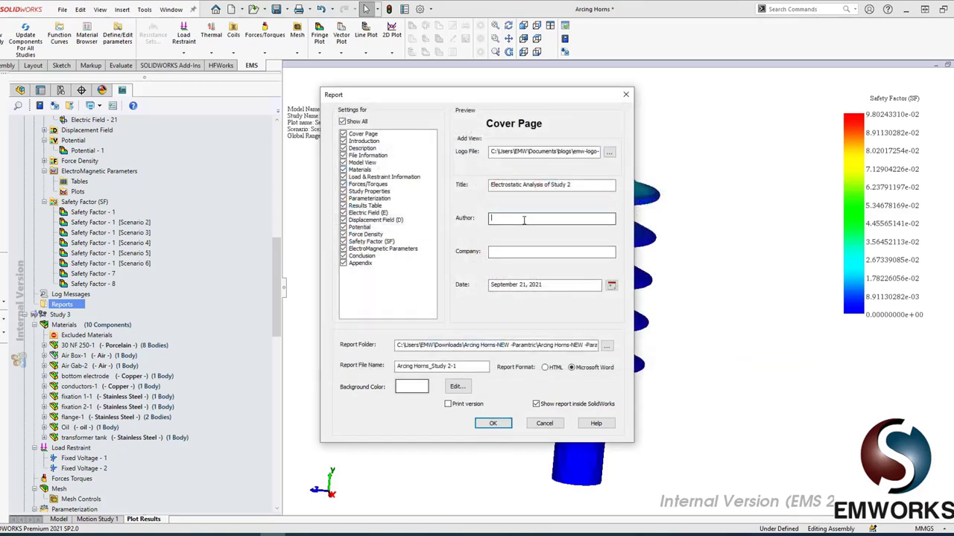
Enter the author's name and company EMWorks, choose HTML format, and generate the report
click(524, 218)
text(Ahmed )
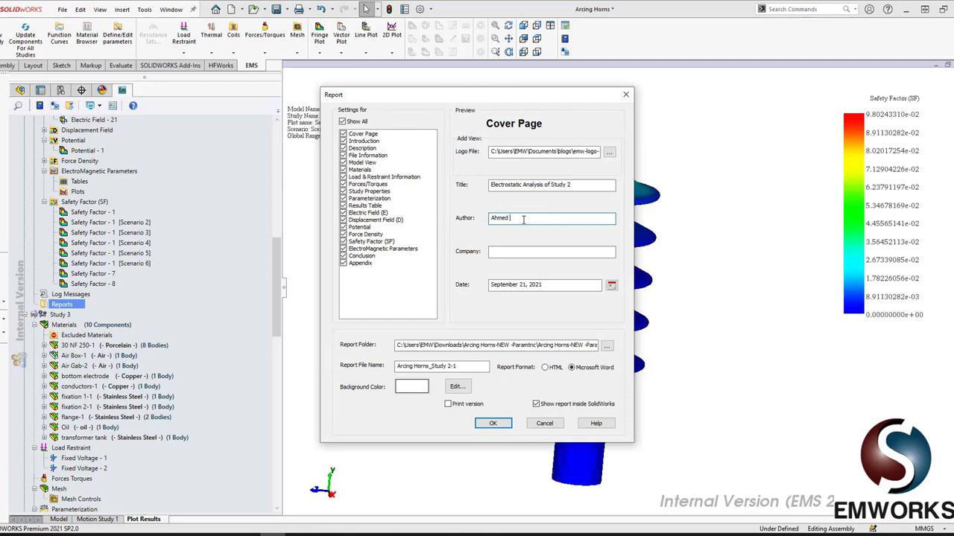
text(Khebir)
click(533, 253)
text(EM)
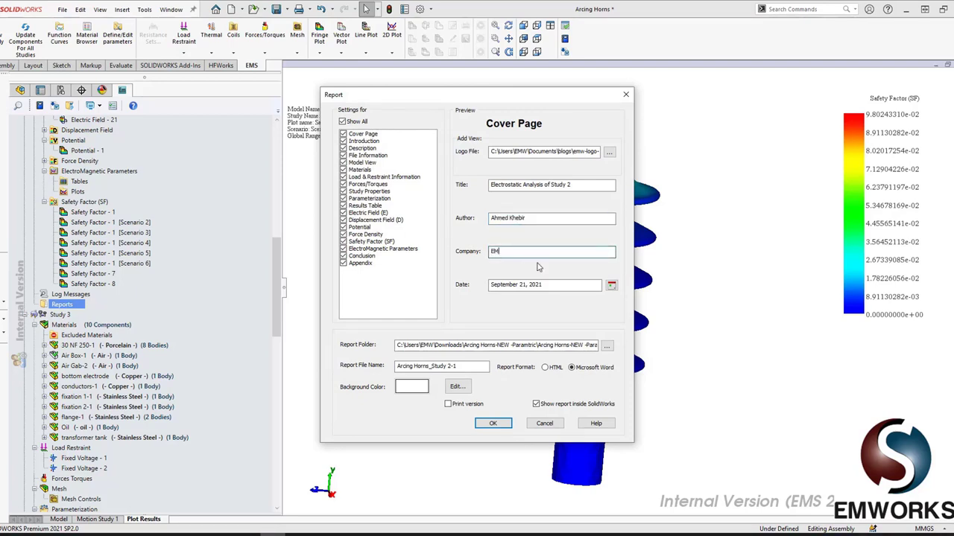
text(Works)
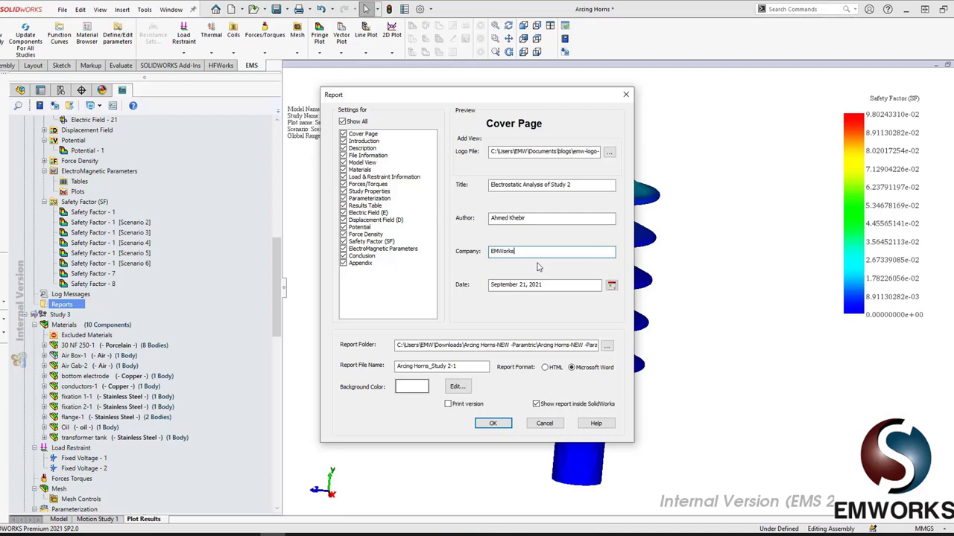
click(545, 368)
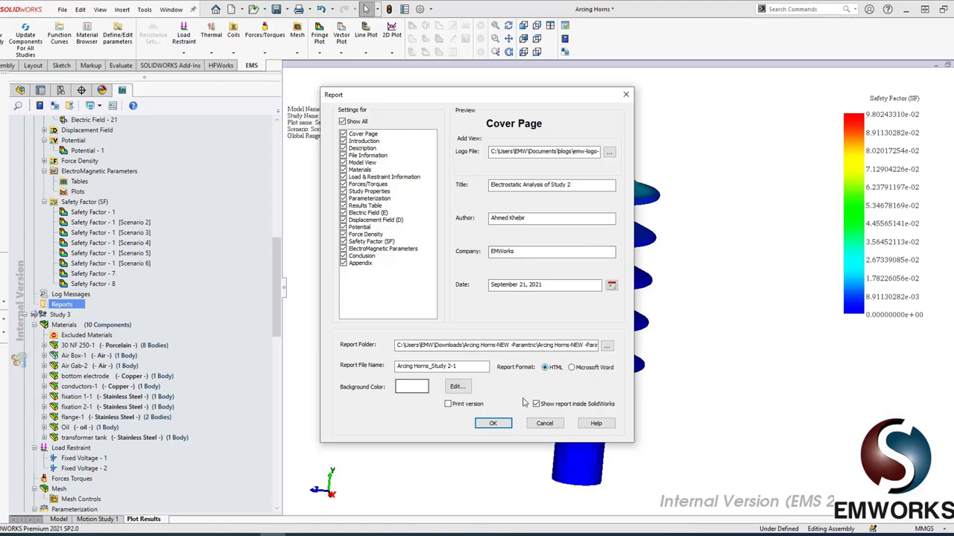
click(494, 423)
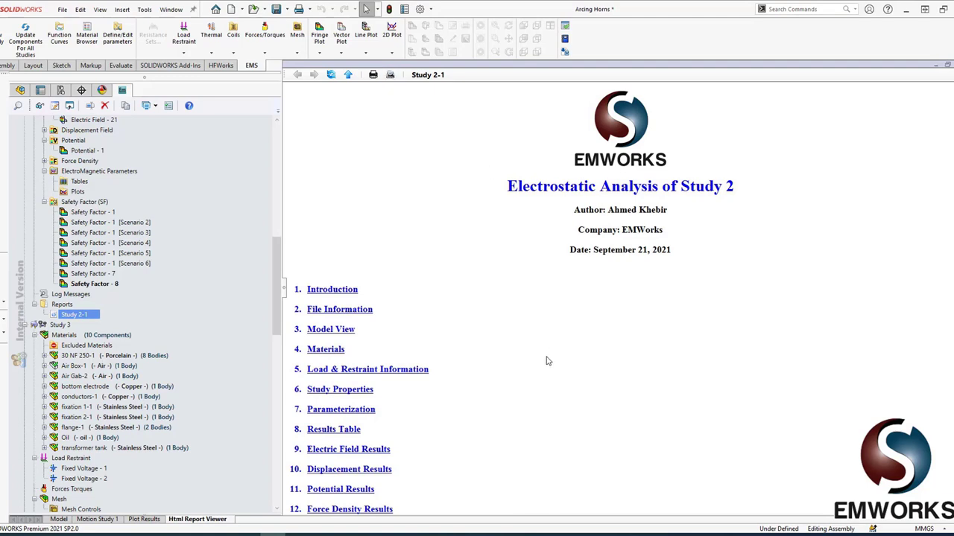
Jump to the Parameterization section, scroll through the Study 2-1 report, then back up
scroll(508, 417, down, 2)
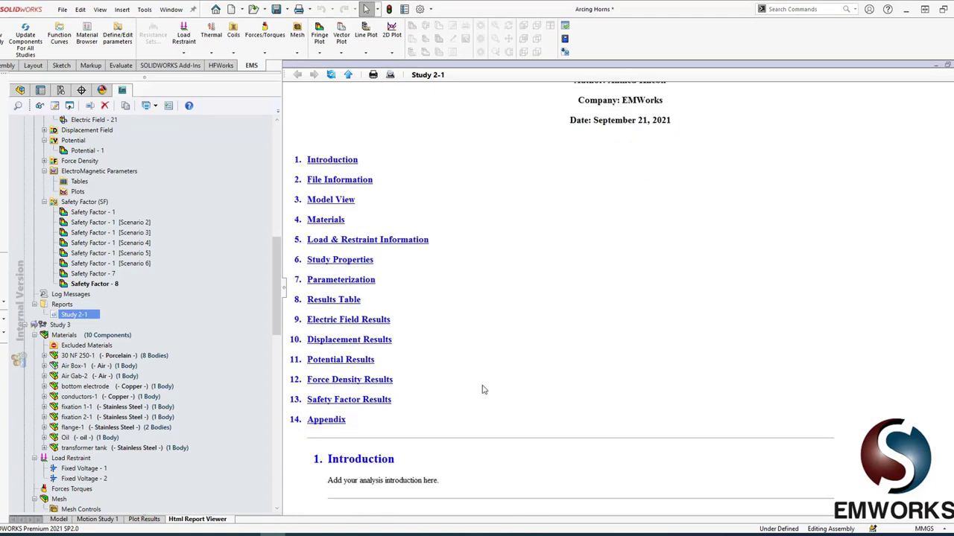
click(354, 283)
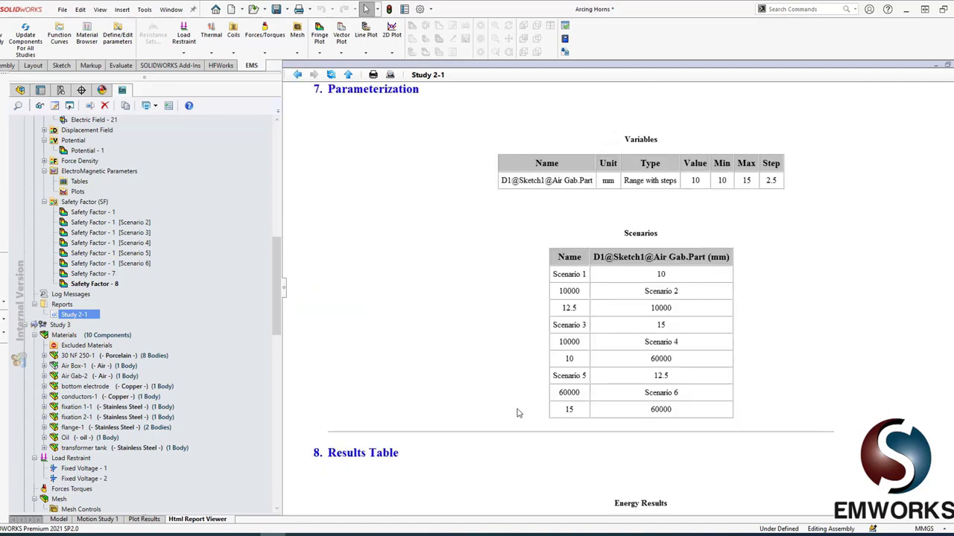
scroll(506, 406, down, 3)
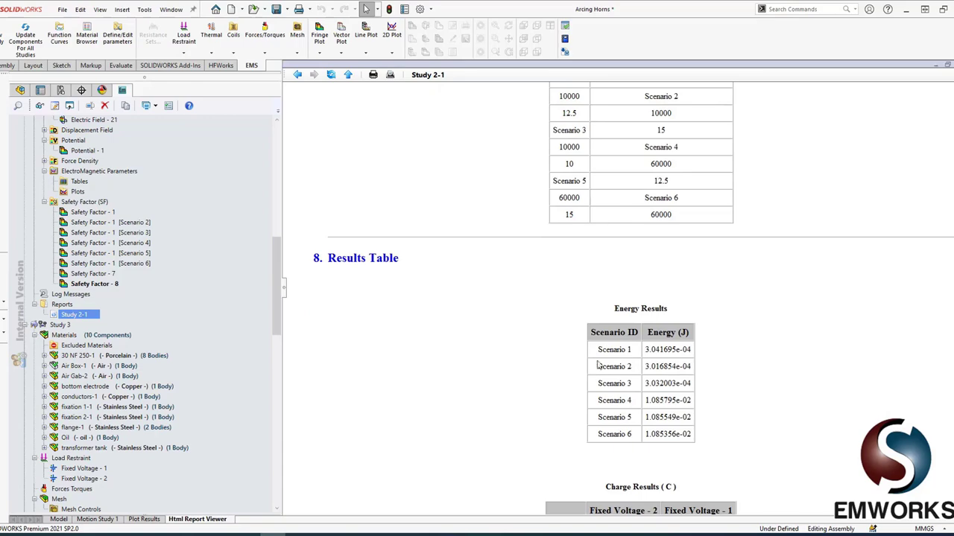
scroll(624, 414, down, 2)
scroll(607, 398, down, 6)
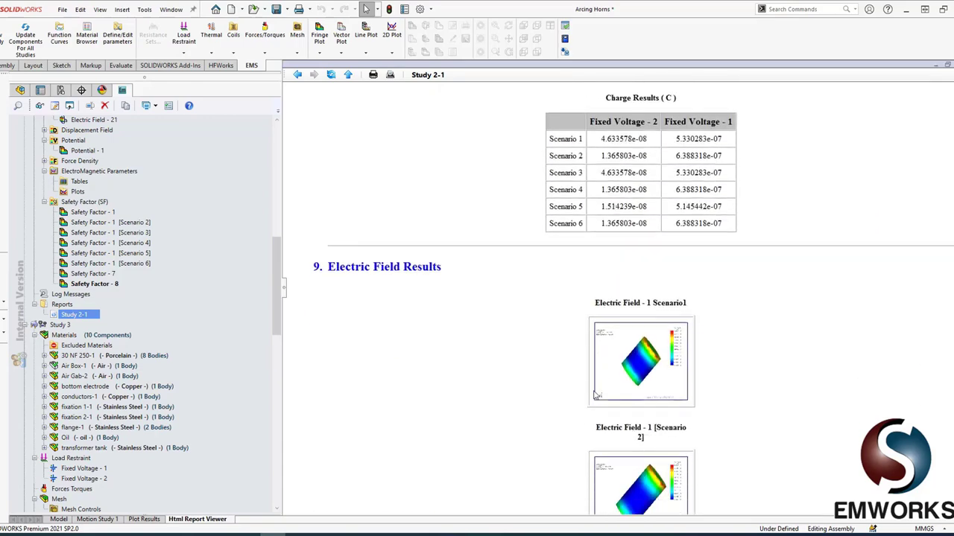
scroll(593, 393, down, 20)
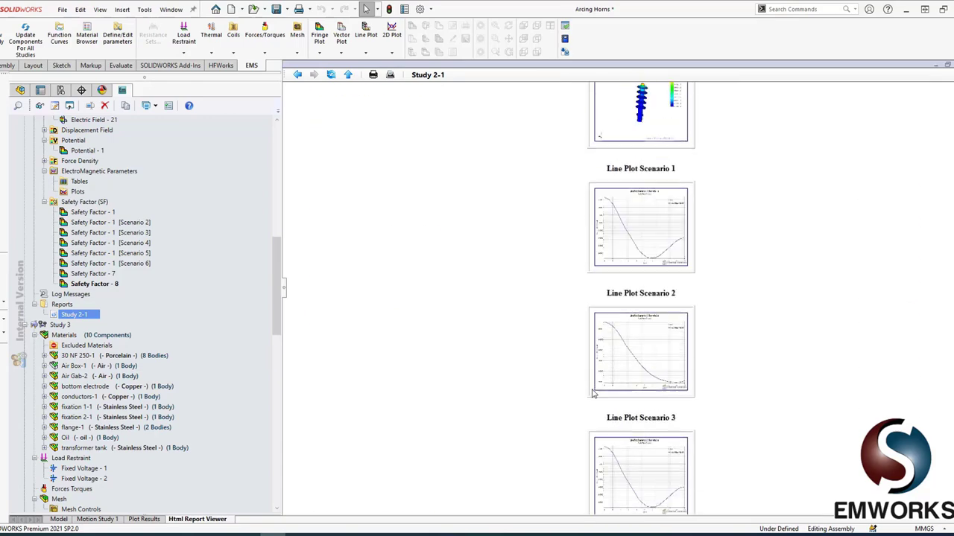
scroll(593, 395, down, 3)
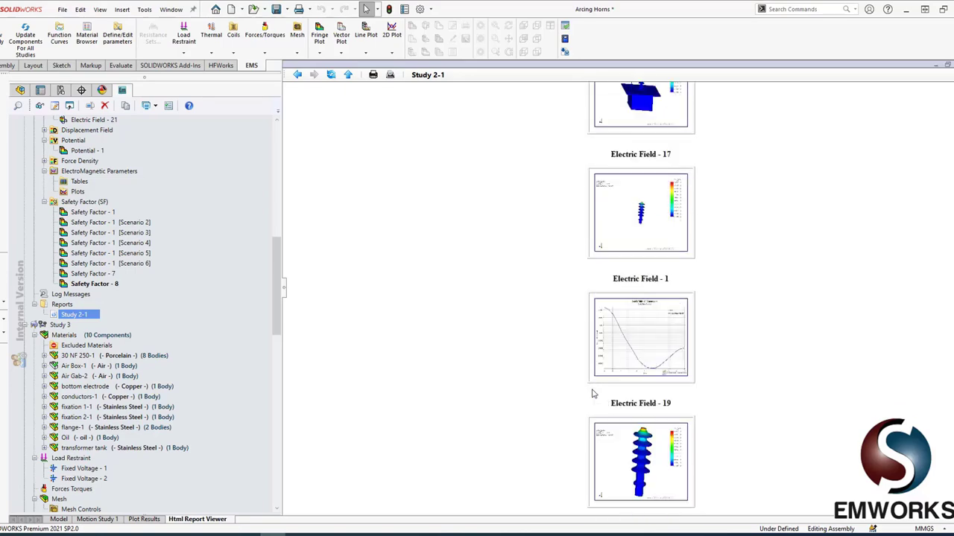
scroll(594, 395, down, 15)
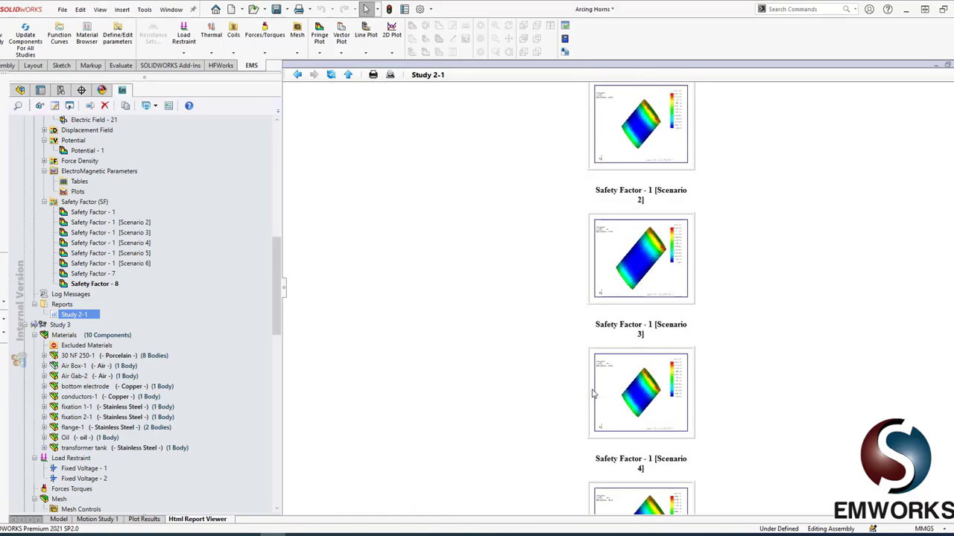
scroll(571, 376, down, 7)
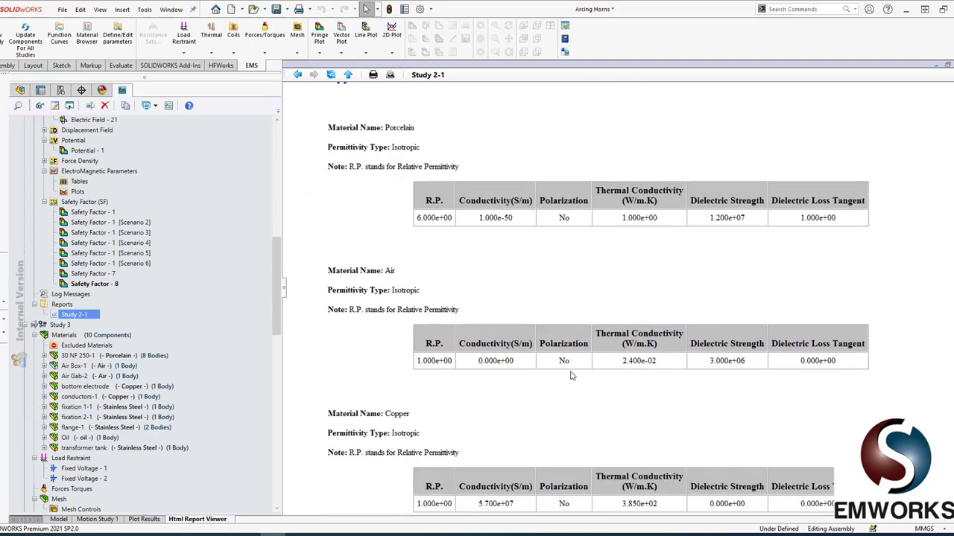
scroll(571, 376, down, 3)
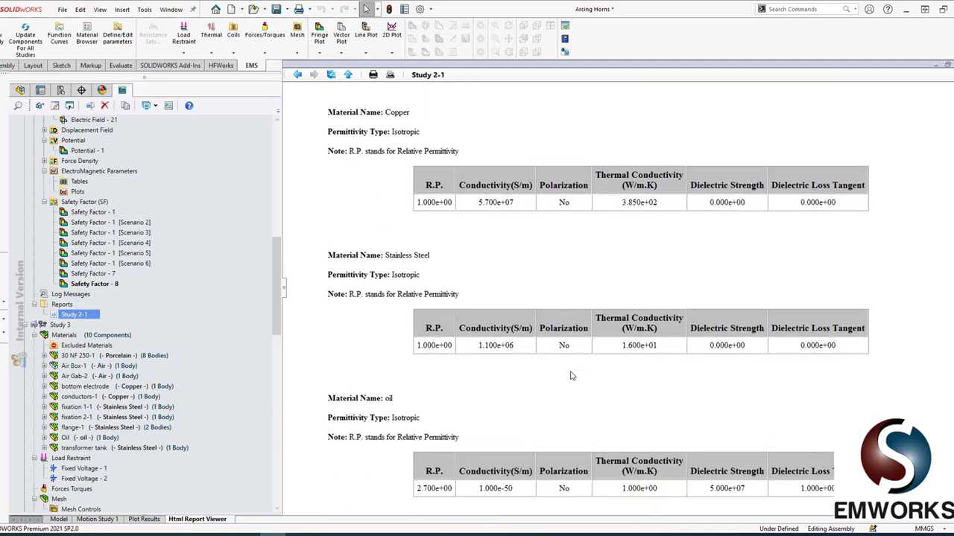
scroll(571, 376, up, 20)
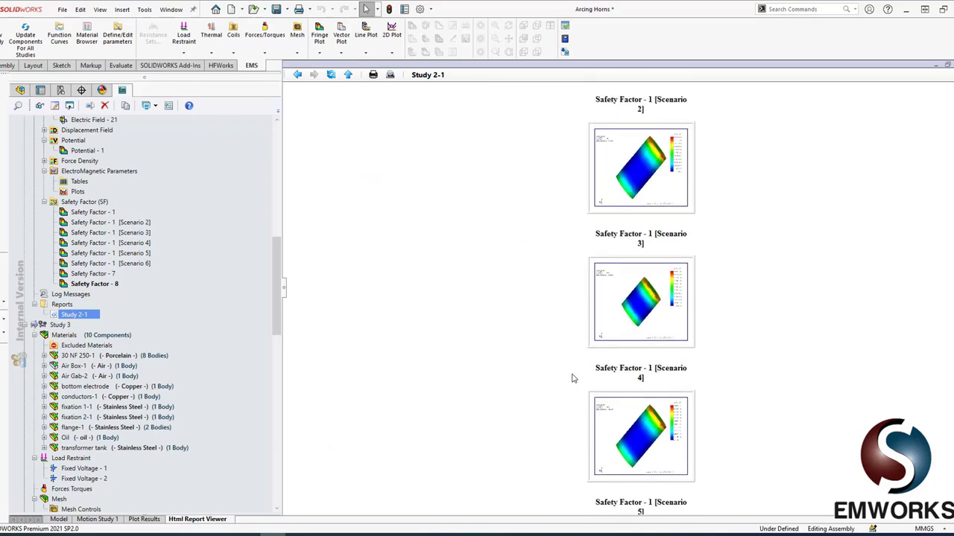
scroll(572, 378, up, 20)
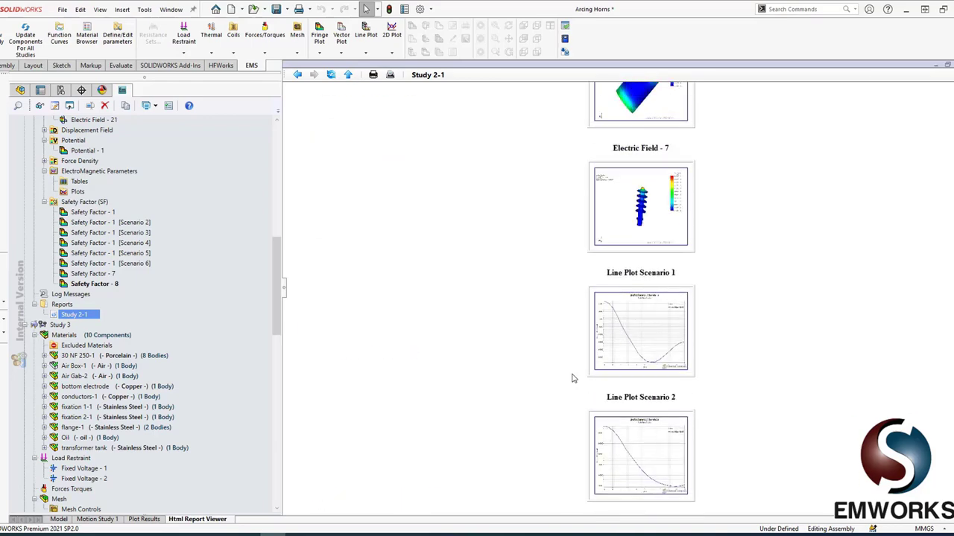
scroll(572, 378, up, 20)
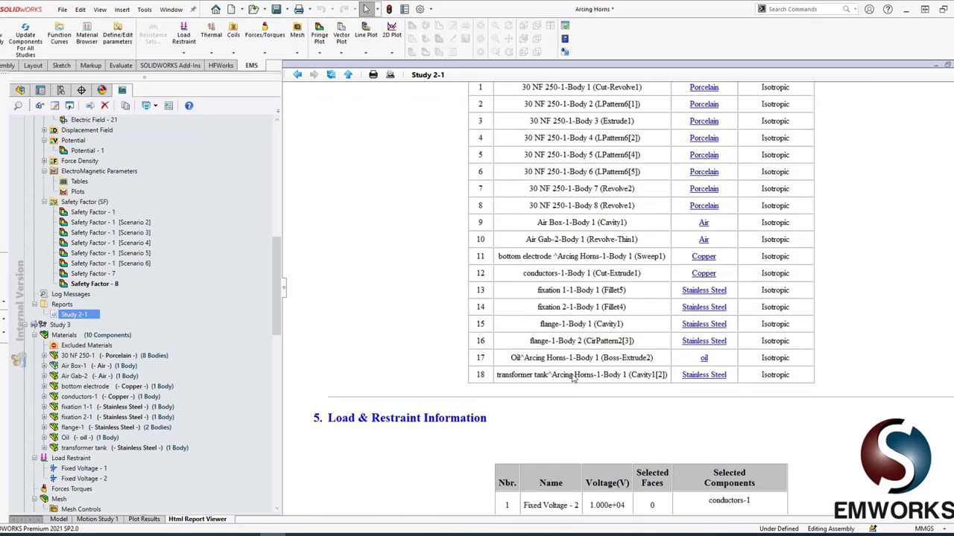
scroll(572, 379, up, 10)
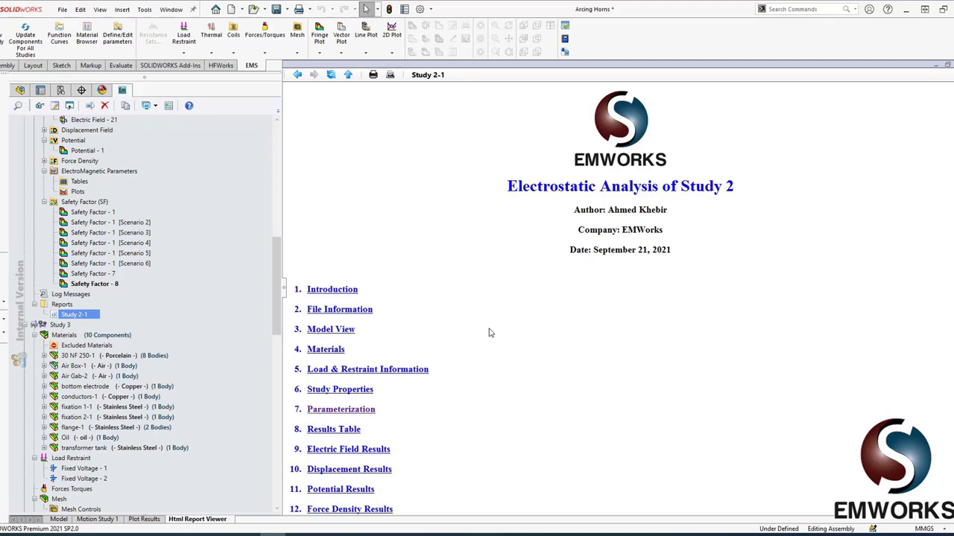
drag(276, 273, 300, 144)
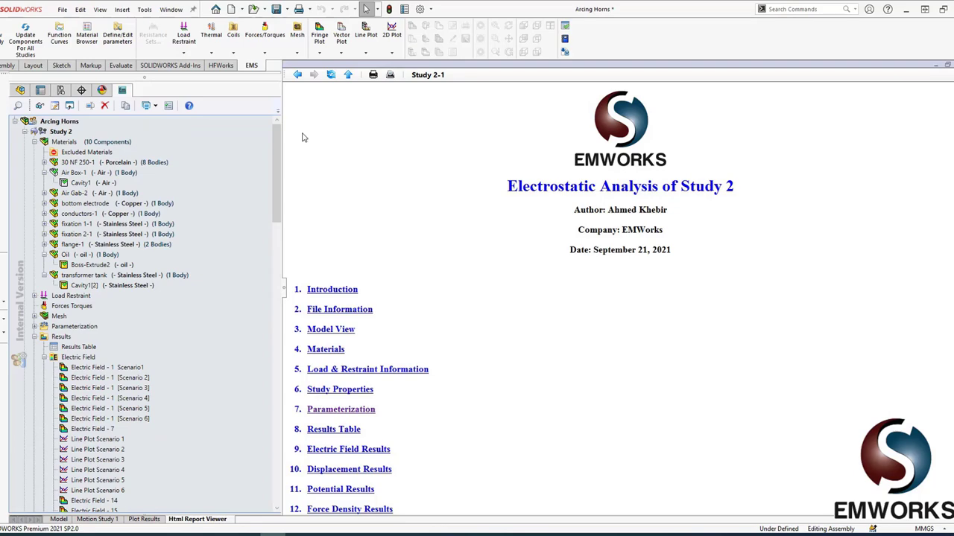
drag(274, 168, 277, 205)
click(95, 202)
right_click(96, 202)
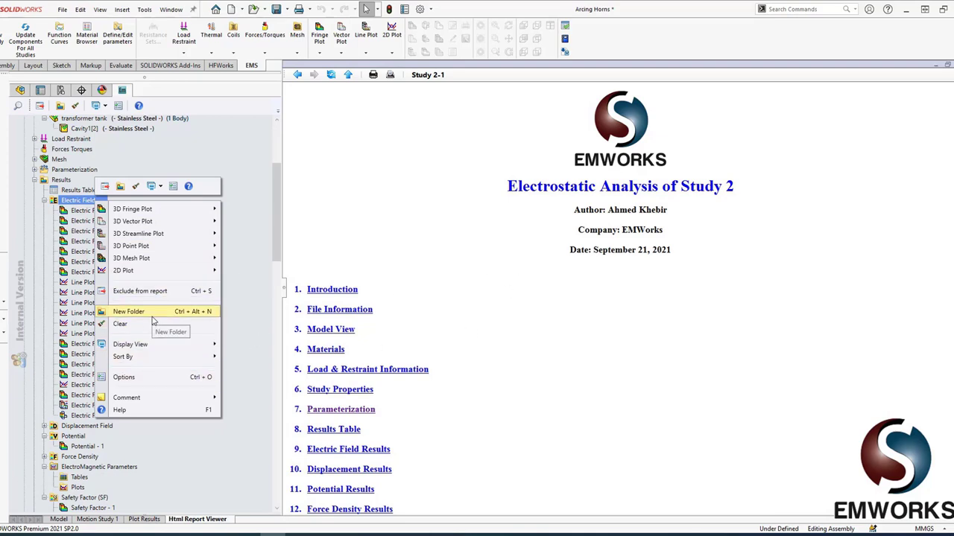
click(466, 271)
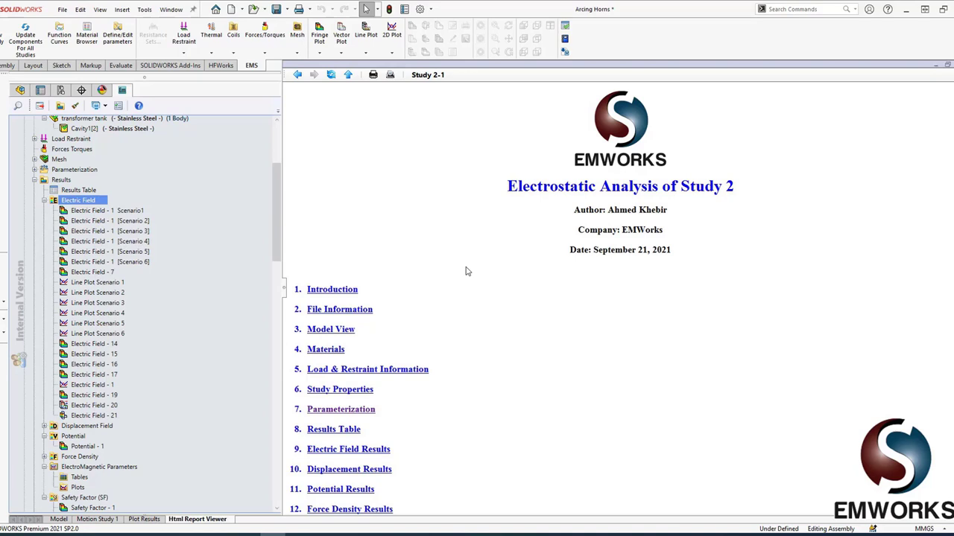